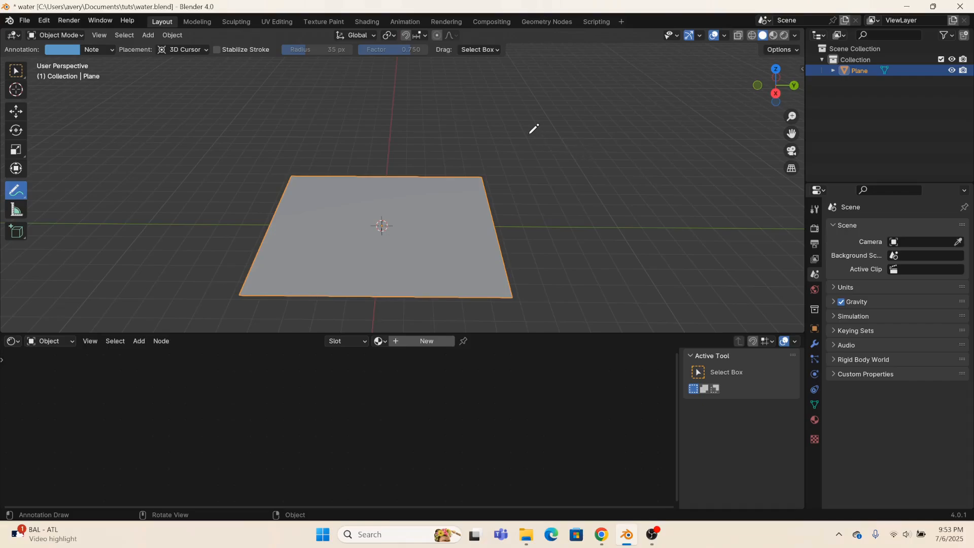
# - Handwrite the annotation "1 caustic" in the empty viewport area beside the plane
pyautogui.moveTo(534, 129); pyautogui.dragTo(534, 135, button='middle')
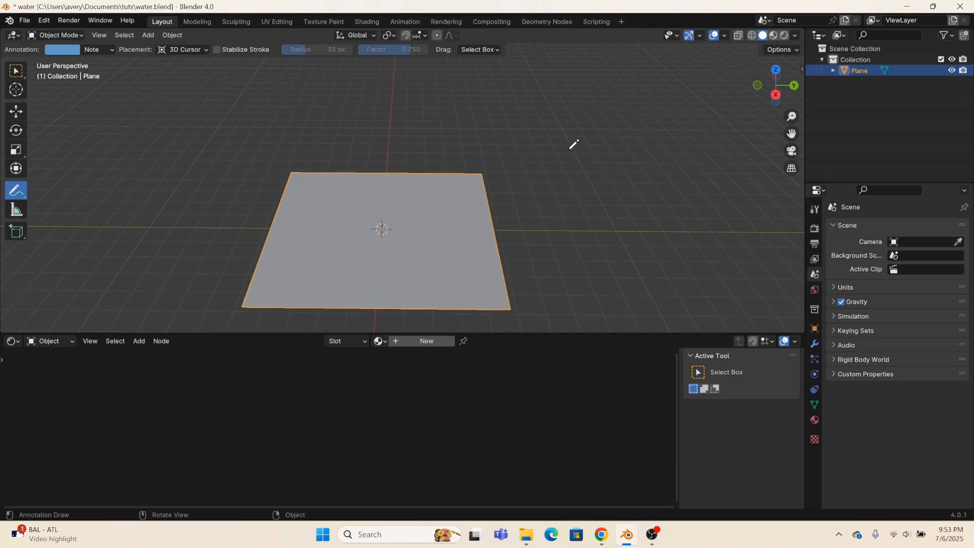
pyautogui.moveTo(565, 130)
pyautogui.mouseDown(button='middle')
pyautogui.moveTo(565, 144)
pyautogui.moveTo(531, 154)
pyautogui.moveTo(554, 133)
pyautogui.mouseUp(button='middle')
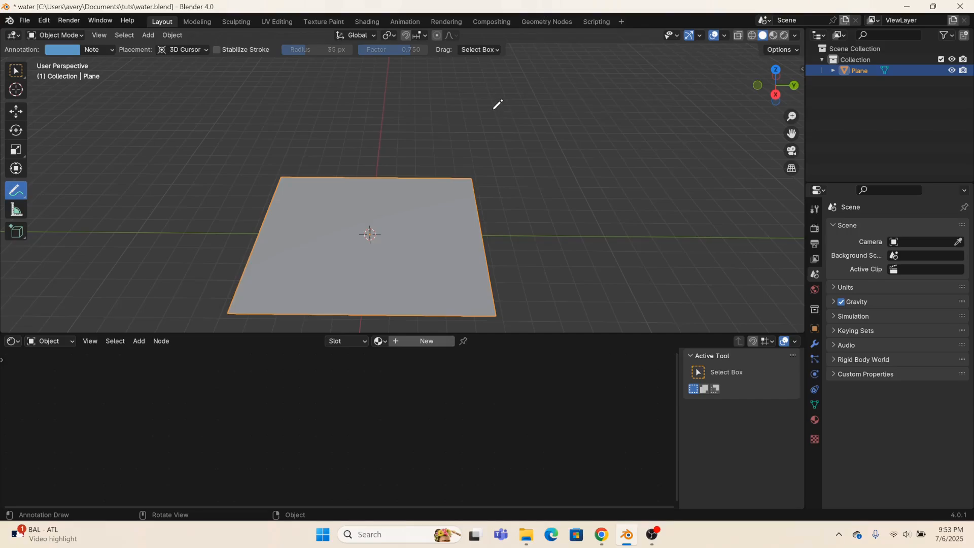
pyautogui.moveTo(477, 93)
pyautogui.mouseDown()
pyautogui.moveTo(504, 93)
pyautogui.moveTo(487, 73)
pyautogui.mouseUp()
pyautogui.moveTo(559, 71)
pyautogui.mouseDown()
pyautogui.moveTo(544, 85)
pyautogui.moveTo(559, 95)
pyautogui.mouseUp()
pyautogui.moveTo(581, 76)
pyautogui.mouseDown()
pyautogui.moveTo(568, 87)
pyautogui.moveTo(583, 94)
pyautogui.moveTo(612, 76)
pyautogui.moveTo(613, 98)
pyautogui.moveTo(640, 99)
pyautogui.moveTo(651, 83)
pyautogui.moveTo(665, 106)
pyautogui.moveTo(698, 98)
pyautogui.mouseUp()
pyautogui.click(663, 75)
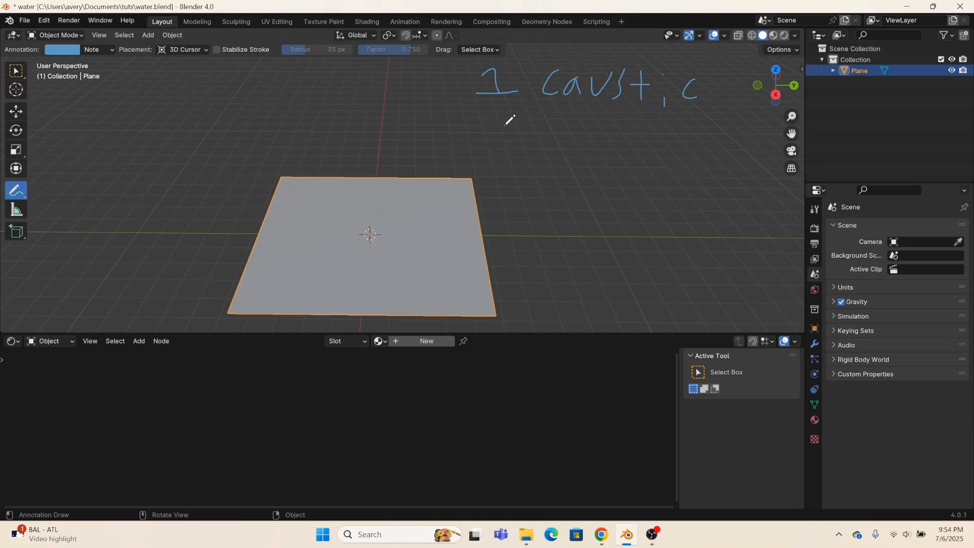
# - Handwrite the annotations "2 wiggles" and "3 highlight" beneath the first list entry
pyautogui.moveTo(483, 117)
pyautogui.mouseDown()
pyautogui.moveTo(505, 128)
pyautogui.moveTo(557, 116)
pyautogui.moveTo(603, 149)
pyautogui.mouseUp()
pyautogui.click(579, 116)
pyautogui.moveTo(639, 120)
pyautogui.mouseDown()
pyautogui.moveTo(618, 165)
pyautogui.moveTo(674, 129)
pyautogui.moveTo(688, 141)
pyautogui.mouseUp()
pyautogui.moveTo(496, 161)
pyautogui.mouseDown()
pyautogui.moveTo(524, 170)
pyautogui.moveTo(497, 188)
pyautogui.mouseUp()
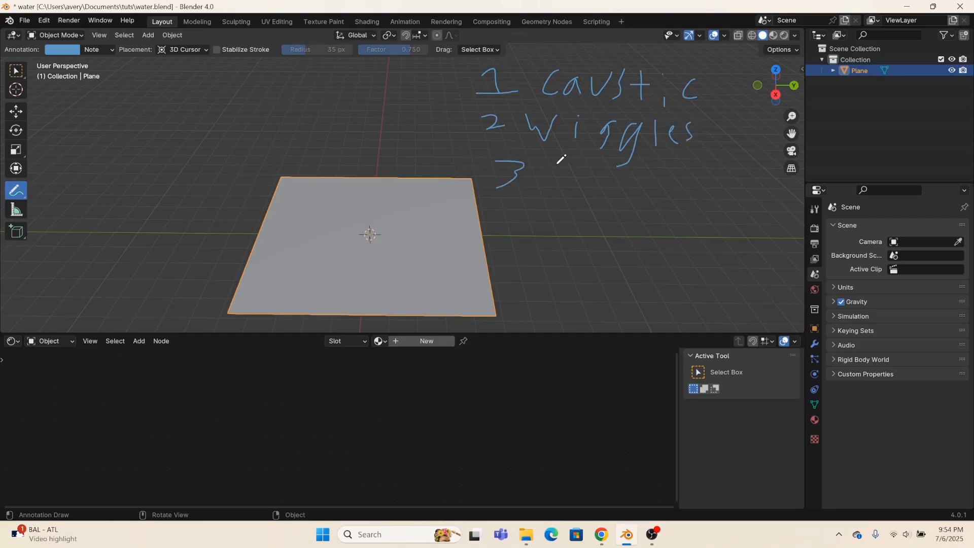
pyautogui.moveTo(541, 162)
pyautogui.mouseDown()
pyautogui.moveTo(558, 187)
pyautogui.moveTo(603, 180)
pyautogui.moveTo(593, 199)
pyautogui.mouseUp()
pyautogui.moveTo(623, 160)
pyautogui.mouseDown()
pyautogui.moveTo(632, 191)
pyautogui.moveTo(646, 198)
pyautogui.moveTo(669, 188)
pyautogui.moveTo(659, 209)
pyautogui.mouseUp()
pyautogui.click(656, 174)
pyautogui.moveTo(682, 171)
pyautogui.mouseDown()
pyautogui.moveTo(685, 190)
pyautogui.moveTo(702, 196)
pyautogui.moveTo(714, 159)
pyautogui.moveTo(727, 171)
pyautogui.mouseUp()
# - Handwrite "4 shadows" and "5 base color" to complete the annotated list of water components, redoing the misdrawn letters of "base"
pyautogui.moveTo(509, 203)
pyautogui.mouseDown()
pyautogui.moveTo(509, 238)
pyautogui.moveTo(514, 218)
pyautogui.moveTo(547, 237)
pyautogui.moveTo(543, 248)
pyautogui.mouseUp()
pyautogui.moveTo(574, 222)
pyautogui.mouseDown()
pyautogui.moveTo(575, 252)
pyautogui.moveTo(586, 253)
pyautogui.mouseUp()
pyautogui.moveTo(605, 238); pyautogui.dragTo(611, 246)
pyautogui.moveTo(617, 222)
pyautogui.mouseDown()
pyautogui.moveTo(615, 254)
pyautogui.moveTo(629, 241)
pyautogui.moveTo(653, 253)
pyautogui.moveTo(664, 238)
pyautogui.moveTo(678, 252)
pyautogui.mouseUp()
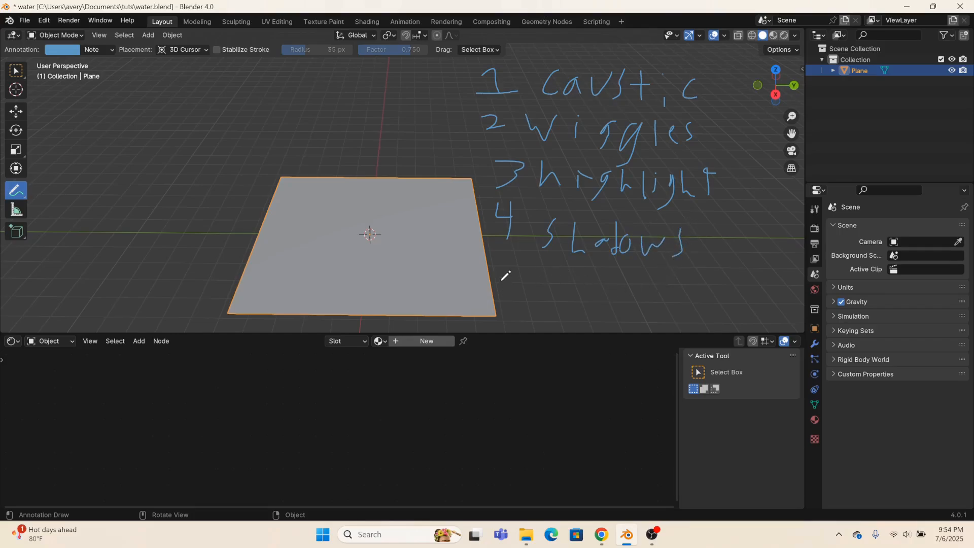
pyautogui.moveTo(501, 276)
pyautogui.mouseDown()
pyautogui.moveTo(517, 276)
pyautogui.moveTo(504, 319)
pyautogui.mouseUp()
pyautogui.moveTo(563, 280)
pyautogui.mouseDown()
pyautogui.moveTo(561, 307)
pyautogui.moveTo(615, 315)
pyautogui.moveTo(655, 299)
pyautogui.mouseUp()
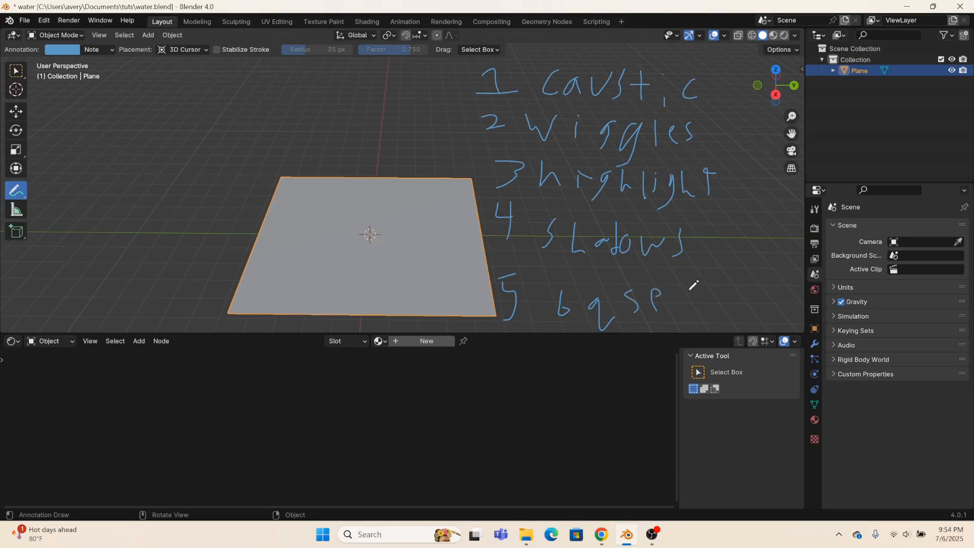
pyautogui.hotkey('ctrl', 'z')
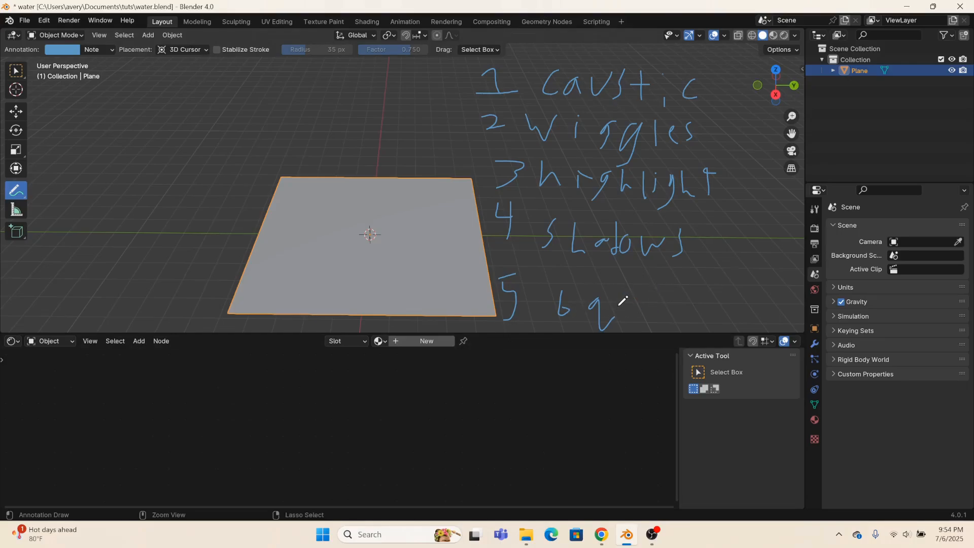
pyautogui.hotkey('ctrl', 'z')
pyautogui.moveTo(591, 290)
pyautogui.mouseDown()
pyautogui.moveTo(617, 300)
pyautogui.moveTo(613, 320)
pyautogui.moveTo(702, 296)
pyautogui.moveTo(730, 305)
pyautogui.moveTo(744, 293)
pyautogui.mouseUp()
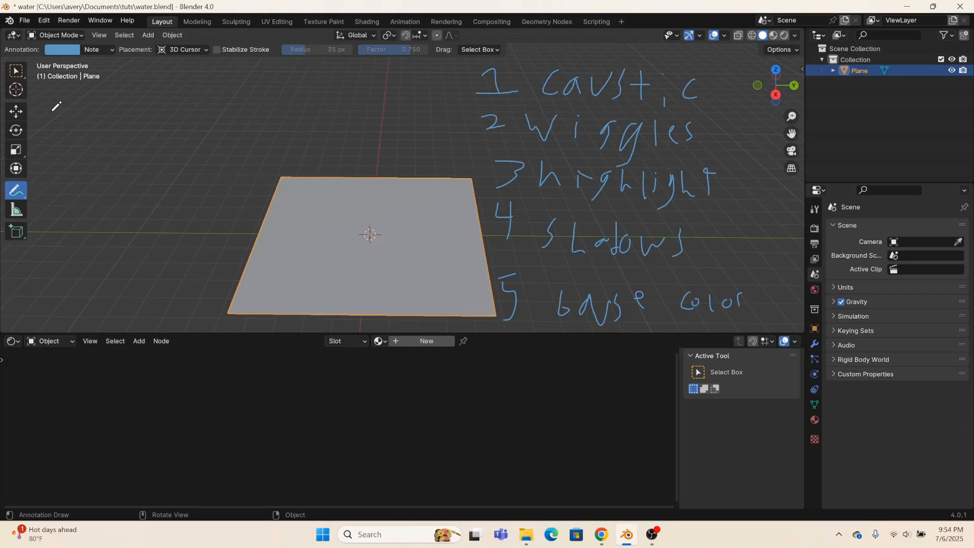
# - Handwrite a second list on the other side of the plane with "1 (1+5)", "2 (1+2+3+5)" and an underlined "3 All"
pyautogui.moveTo(53, 110)
pyautogui.mouseDown()
pyautogui.moveTo(72, 108)
pyautogui.moveTo(70, 87)
pyautogui.moveTo(111, 116)
pyautogui.moveTo(144, 104)
pyautogui.moveTo(136, 89)
pyautogui.moveTo(175, 91)
pyautogui.moveTo(168, 106)
pyautogui.moveTo(203, 87)
pyautogui.moveTo(191, 115)
pyautogui.mouseUp()
pyautogui.moveTo(220, 83)
pyautogui.mouseDown()
pyautogui.moveTo(234, 99)
pyautogui.moveTo(219, 120)
pyautogui.mouseUp()
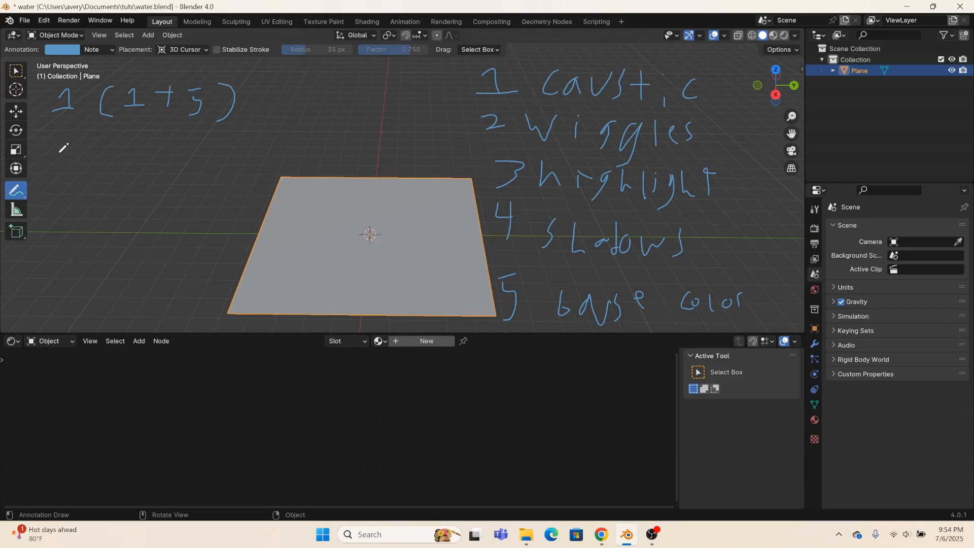
pyautogui.moveTo(60, 141)
pyautogui.mouseDown()
pyautogui.moveTo(43, 144)
pyautogui.moveTo(87, 163)
pyautogui.mouseUp()
pyautogui.moveTo(107, 152)
pyautogui.mouseDown()
pyautogui.moveTo(95, 141)
pyautogui.moveTo(122, 134)
pyautogui.moveTo(112, 149)
pyautogui.moveTo(170, 152)
pyautogui.moveTo(202, 140)
pyautogui.moveTo(214, 162)
pyautogui.mouseUp()
pyautogui.moveTo(48, 185)
pyautogui.mouseDown()
pyautogui.moveTo(63, 188)
pyautogui.moveTo(51, 217)
pyautogui.mouseUp()
pyautogui.moveTo(100, 195)
pyautogui.mouseDown()
pyautogui.moveTo(114, 188)
pyautogui.moveTo(133, 203)
pyautogui.mouseUp()
pyautogui.moveTo(154, 181); pyautogui.dragTo(153, 219)
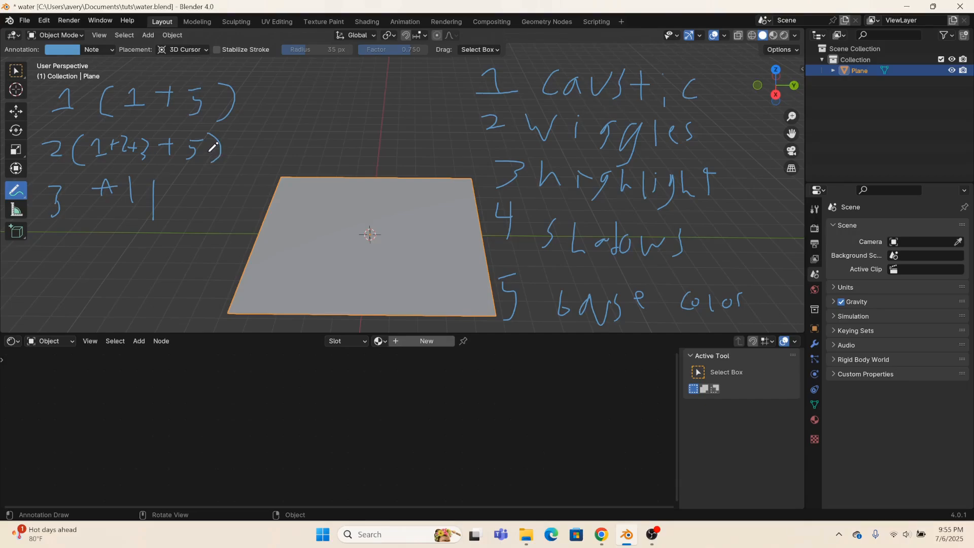
pyautogui.moveTo(91, 208); pyautogui.dragTo(142, 253)
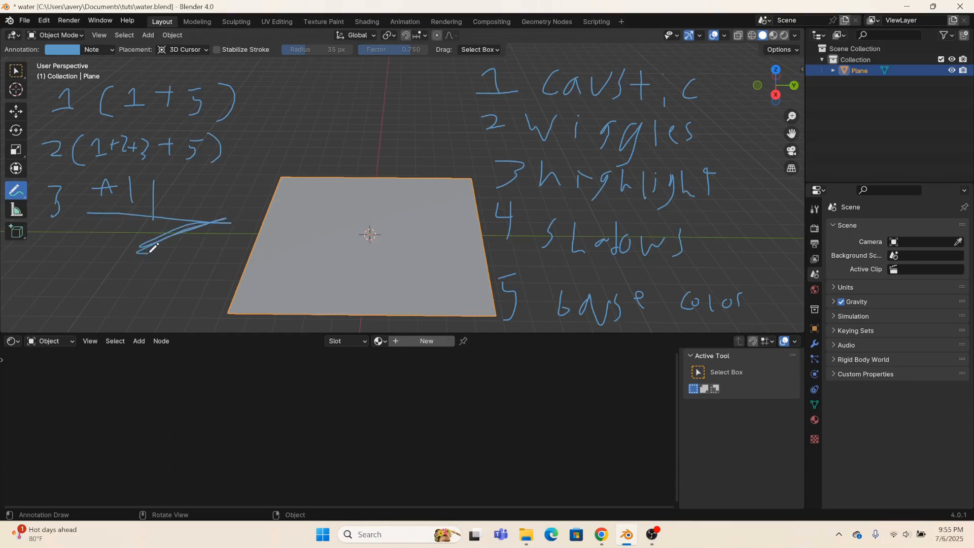
# - Erase all handwritten annotations around the plane with the Annotate Eraser
pyautogui.click(16, 190)
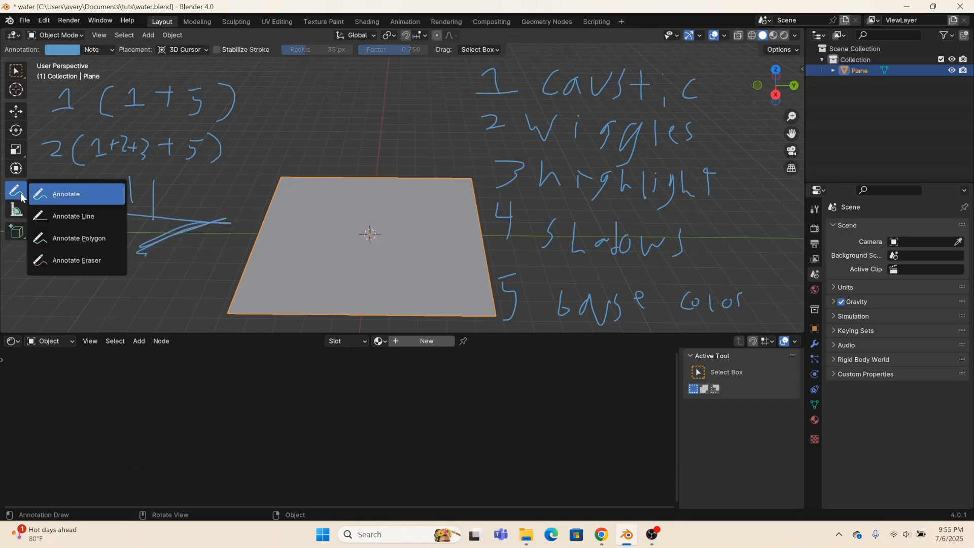
pyautogui.click(61, 269)
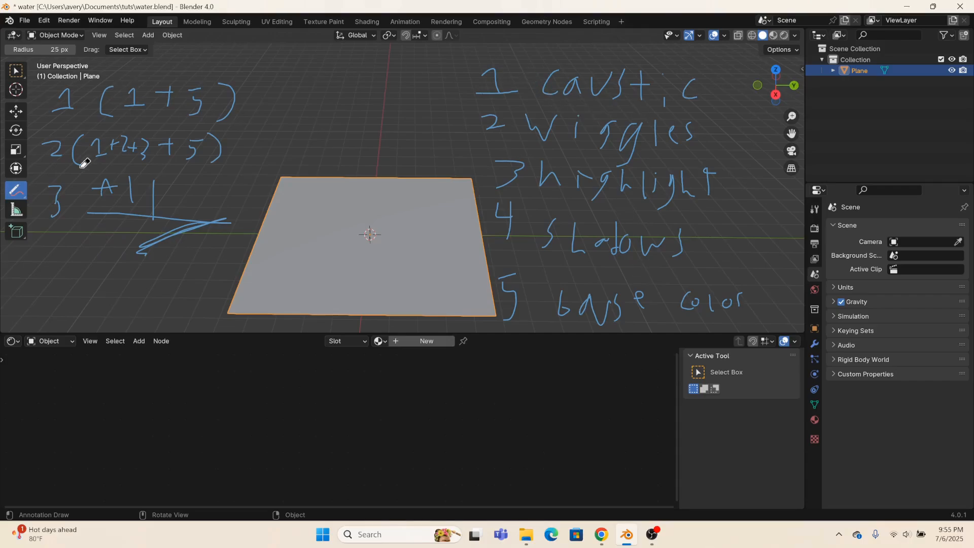
pyautogui.moveTo(50, 84)
pyautogui.mouseDown()
pyautogui.moveTo(69, 105)
pyautogui.moveTo(440, 61)
pyautogui.moveTo(103, 117)
pyautogui.moveTo(89, 332)
pyautogui.moveTo(137, 272)
pyautogui.moveTo(127, 155)
pyautogui.moveTo(158, 94)
pyautogui.moveTo(144, 355)
pyautogui.moveTo(156, 169)
pyautogui.moveTo(193, 209)
pyautogui.moveTo(217, 129)
pyautogui.mouseUp()
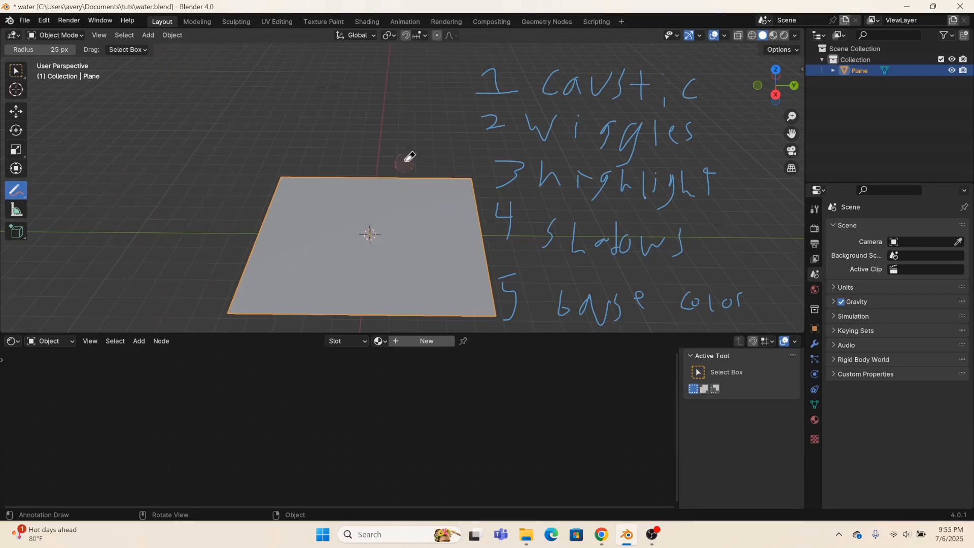
pyautogui.moveTo(407, 157)
pyautogui.mouseDown()
pyautogui.moveTo(492, 127)
pyautogui.moveTo(516, 197)
pyautogui.moveTo(537, 112)
pyautogui.moveTo(558, 354)
pyautogui.moveTo(569, 1)
pyautogui.mouseUp()
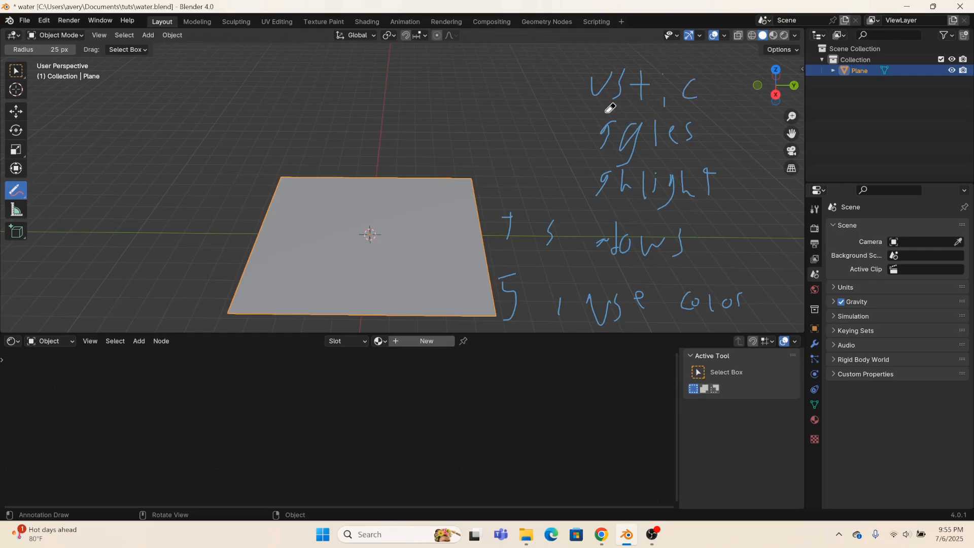
pyautogui.moveTo(687, 101)
pyautogui.mouseDown()
pyautogui.moveTo(696, 111)
pyautogui.moveTo(477, 95)
pyautogui.mouseUp()
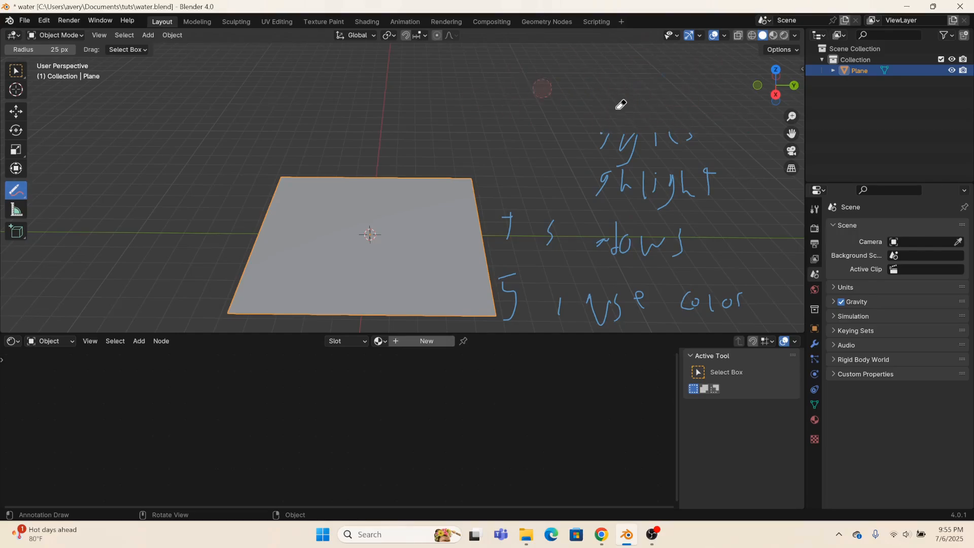
pyautogui.moveTo(621, 104)
pyautogui.mouseDown()
pyautogui.moveTo(623, 135)
pyautogui.moveTo(633, 131)
pyautogui.moveTo(587, 174)
pyautogui.moveTo(507, 302)
pyautogui.moveTo(513, 308)
pyautogui.moveTo(538, 191)
pyautogui.moveTo(616, 328)
pyautogui.moveTo(637, 77)
pyautogui.moveTo(604, 264)
pyautogui.moveTo(685, 98)
pyautogui.moveTo(754, 63)
pyautogui.moveTo(700, 196)
pyautogui.moveTo(701, 307)
pyautogui.moveTo(739, 261)
pyautogui.moveTo(734, 293)
pyautogui.moveTo(677, 282)
pyautogui.moveTo(643, 226)
pyautogui.moveTo(583, 213)
pyautogui.moveTo(488, 231)
pyautogui.mouseUp()
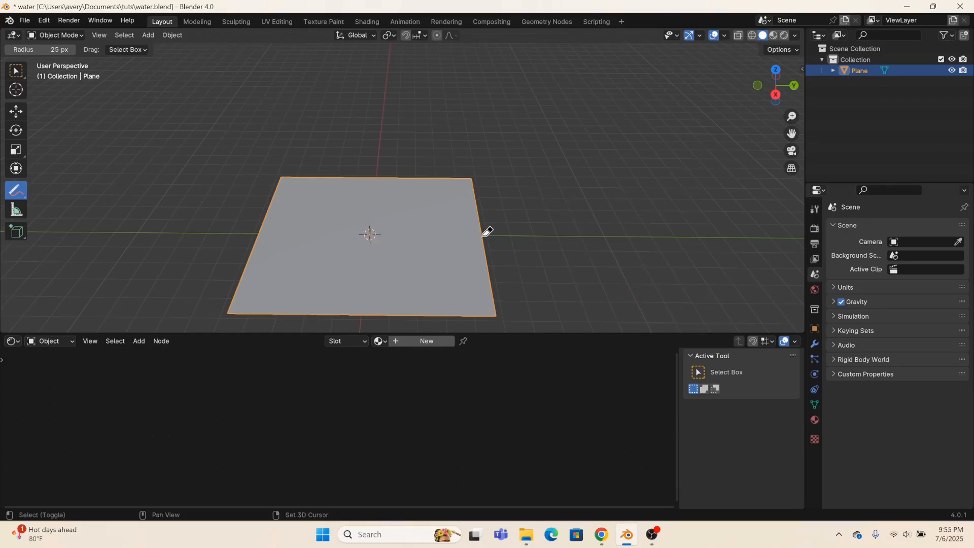
# - Set the annotation tool back to Annotate and make Move the active tool for the plane
pyautogui.moveTo(483, 236)
pyautogui.keyDown('shift'); pyautogui.mouseDown(button='middle')
pyautogui.moveTo(559, 166)
pyautogui.moveTo(501, 184)
pyautogui.mouseUp(button='middle'); pyautogui.keyUp('shift')
pyautogui.moveTo(17, 194); pyautogui.dragTo(55, 188)
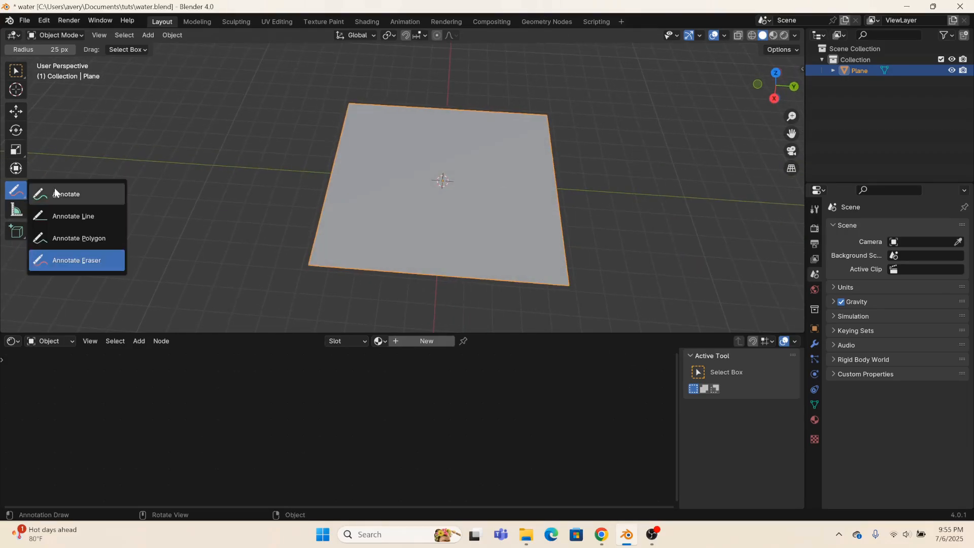
pyautogui.click(56, 193)
pyautogui.moveTo(447, 197); pyautogui.dragTo(455, 193, button='middle')
pyautogui.scroll(2, 455, 194)
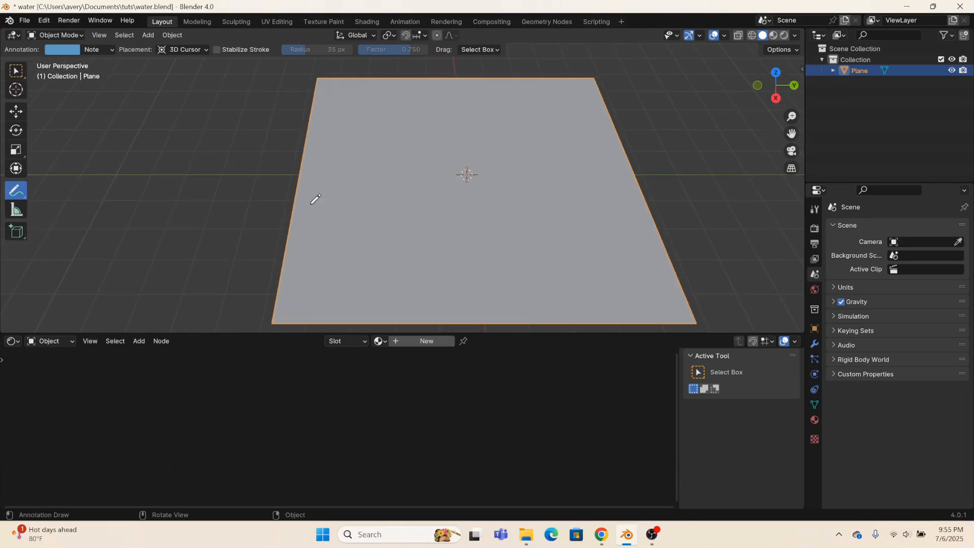
pyautogui.click(16, 130)
pyautogui.click(16, 111)
pyautogui.scroll(-2, 583, 126)
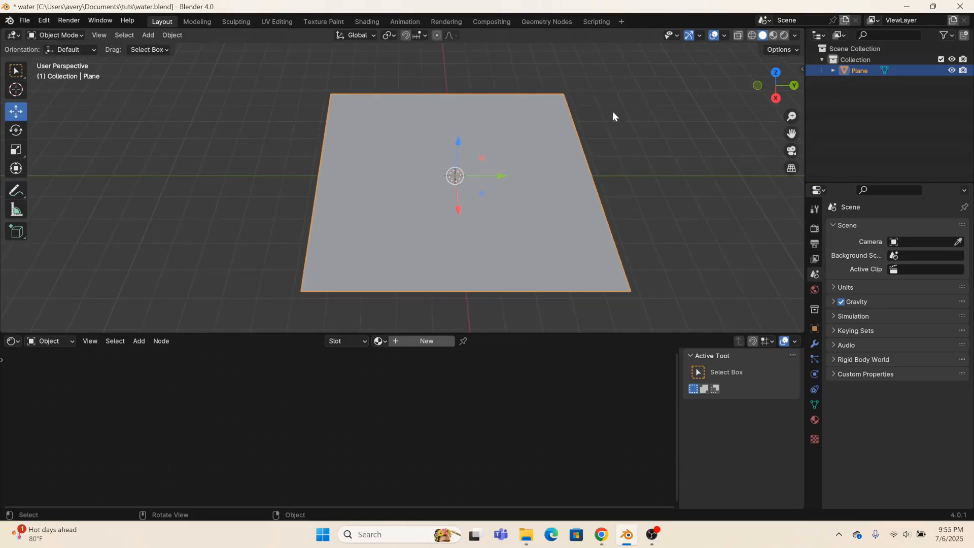
# - Show the viewport in Material Preview shading and create a new material for the plane
pyautogui.click(773, 36)
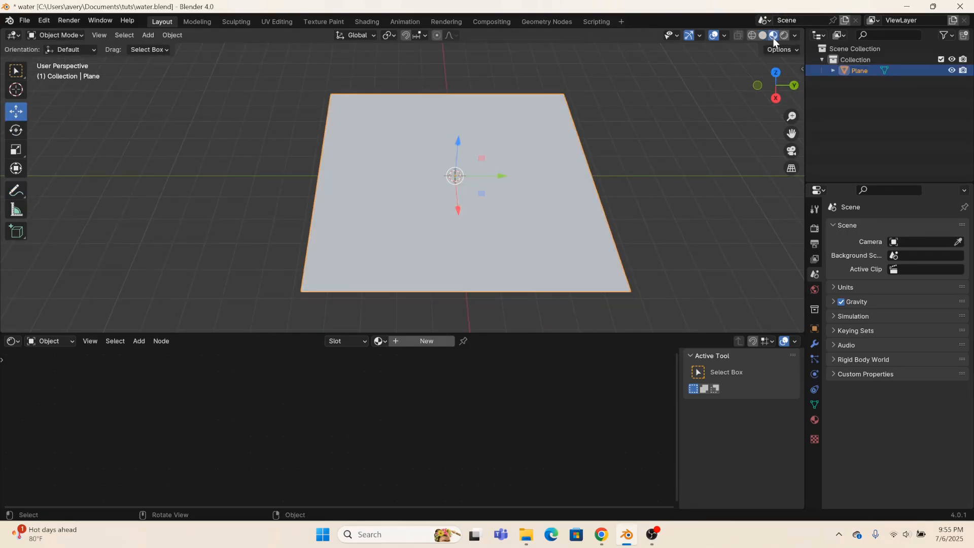
pyautogui.click(425, 345)
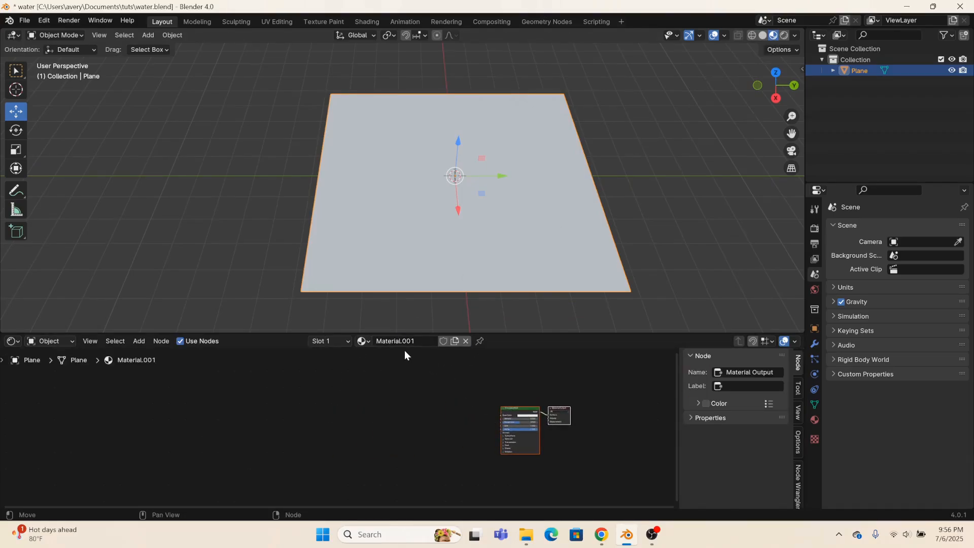
pyautogui.scroll(4, 443, 410)
pyautogui.moveTo(489, 400); pyautogui.dragTo(301, 414, button='middle')
pyautogui.scroll(3, 363, 405)
pyautogui.moveTo(427, 410); pyautogui.dragTo(475, 413, button='middle')
# - Add a Voronoi Texture node well before the Principled BSDF in the node tree and collapse it
pyautogui.hotkey('shift', 'a')
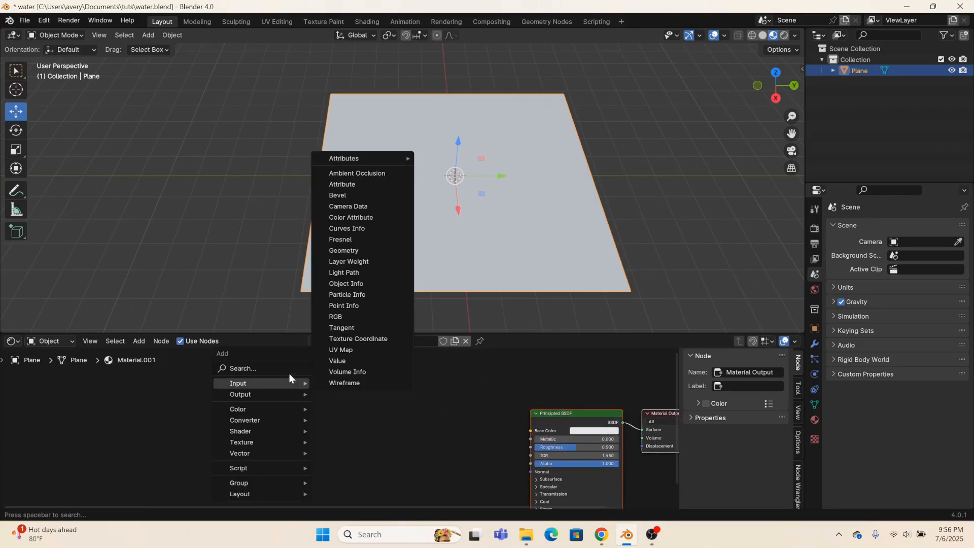
pyautogui.click(288, 370)
pyautogui.write('voro')
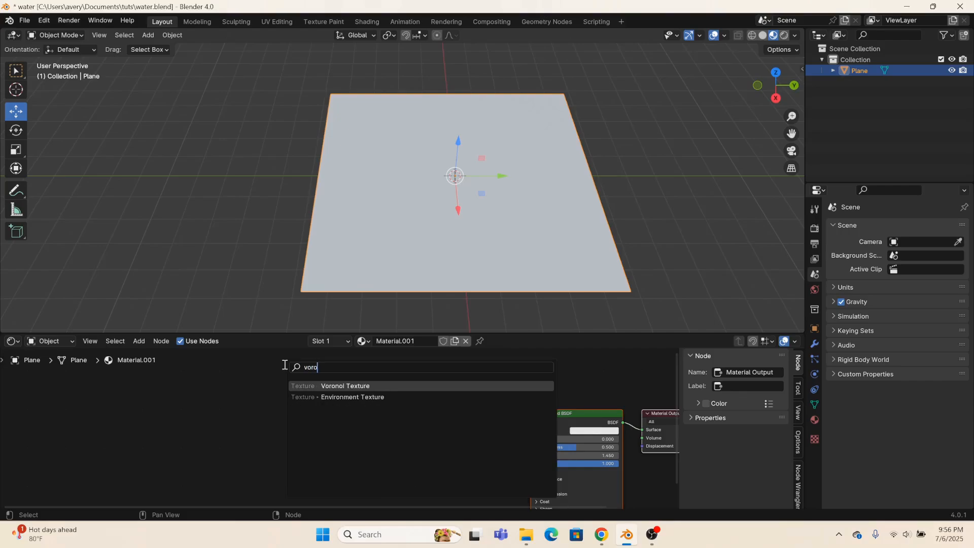
pyautogui.click(350, 386)
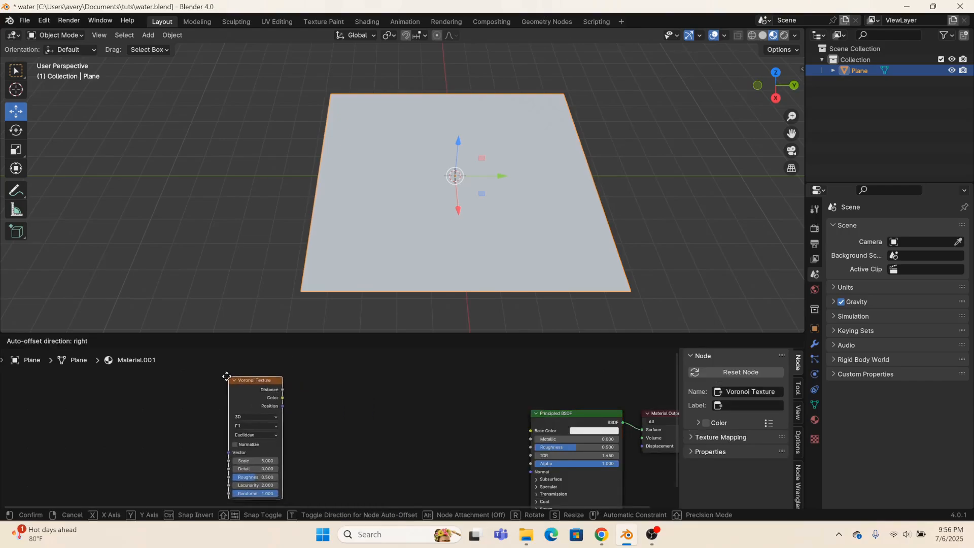
pyautogui.click(145, 376)
pyautogui.moveTo(271, 423); pyautogui.dragTo(340, 413, button='middle')
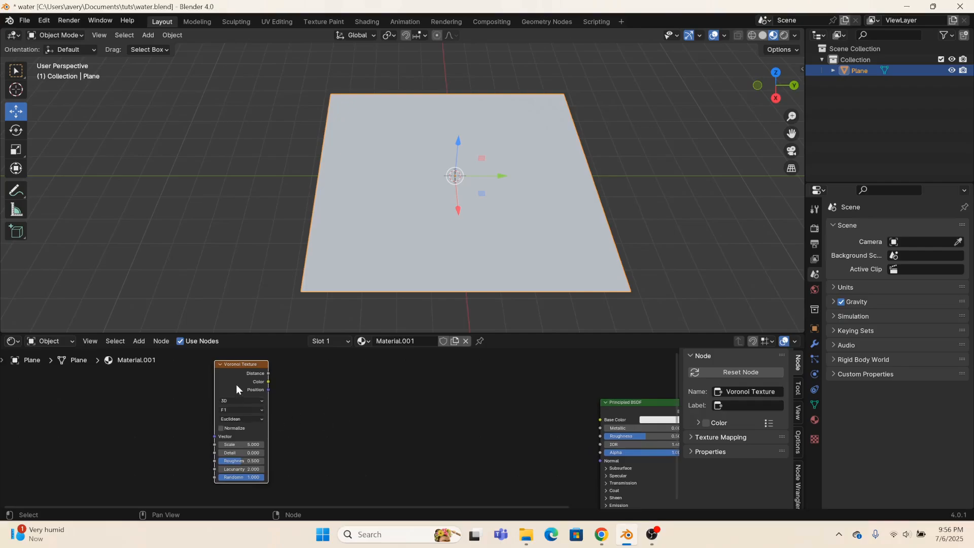
pyautogui.click(219, 365)
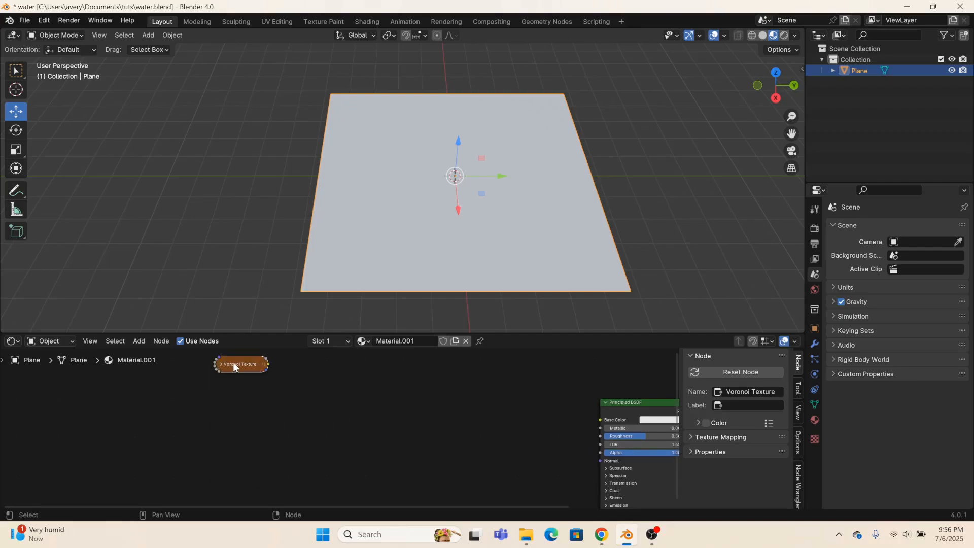
# - Duplicate the Voronoi Texture below the original, set the copy's feature to Smooth F1, and collapse it
pyautogui.hotkey('shift', 'd')
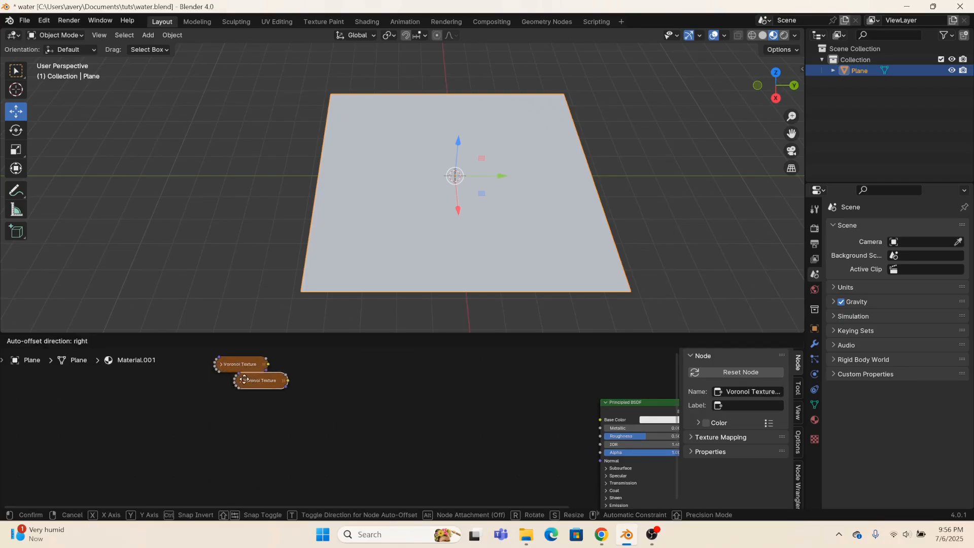
pyautogui.click(223, 395)
pyautogui.click(218, 392)
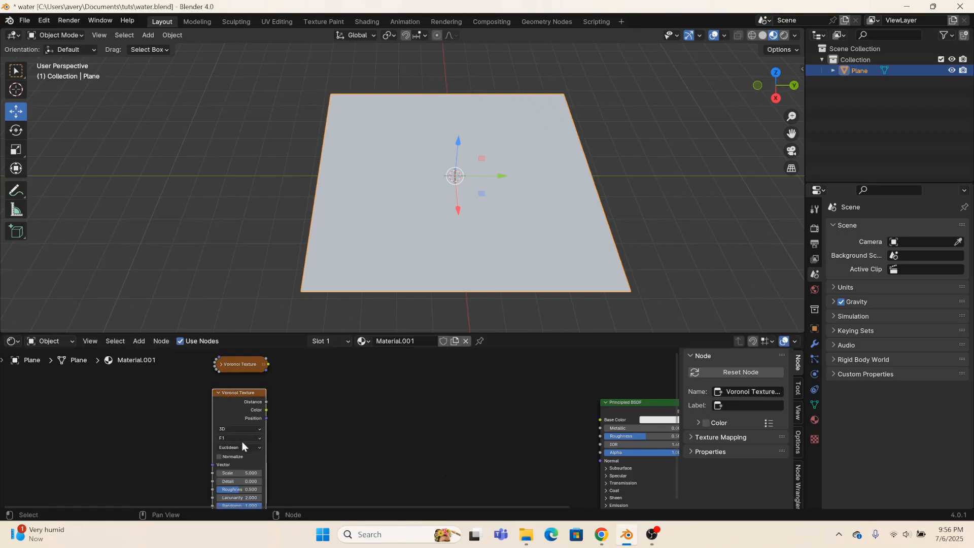
pyautogui.click(240, 439)
pyautogui.click(238, 473)
pyautogui.click(218, 363)
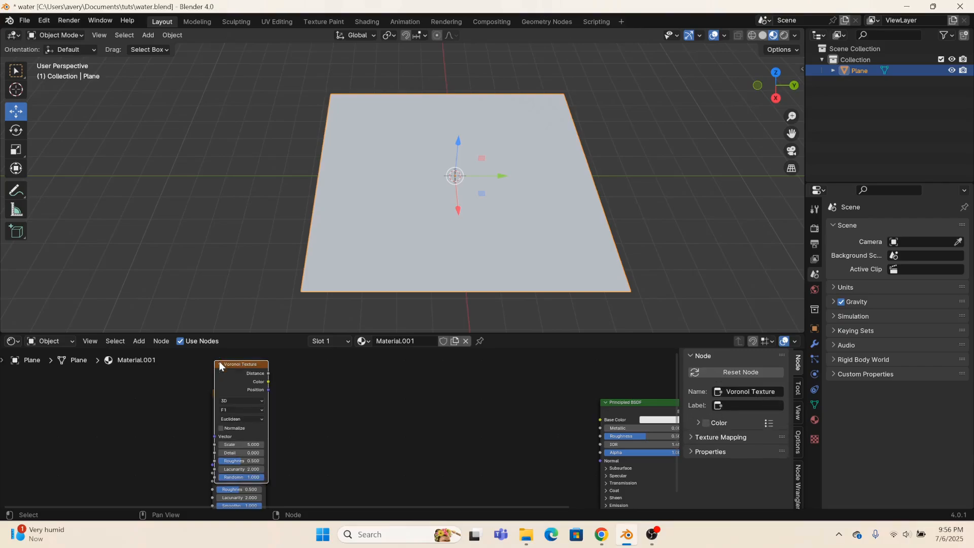
pyautogui.click(218, 393)
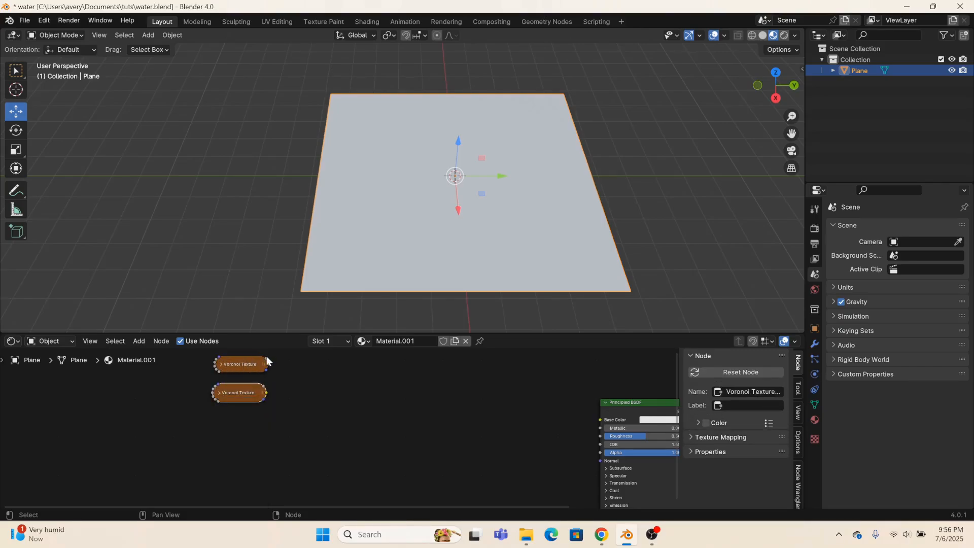
# - Add a Math node set to Subtract, feeding the F1 Voronoi into its first value and the Smooth F1 Voronoi into its second
pyautogui.moveTo(268, 363); pyautogui.dragTo(324, 382)
pyautogui.write('su')
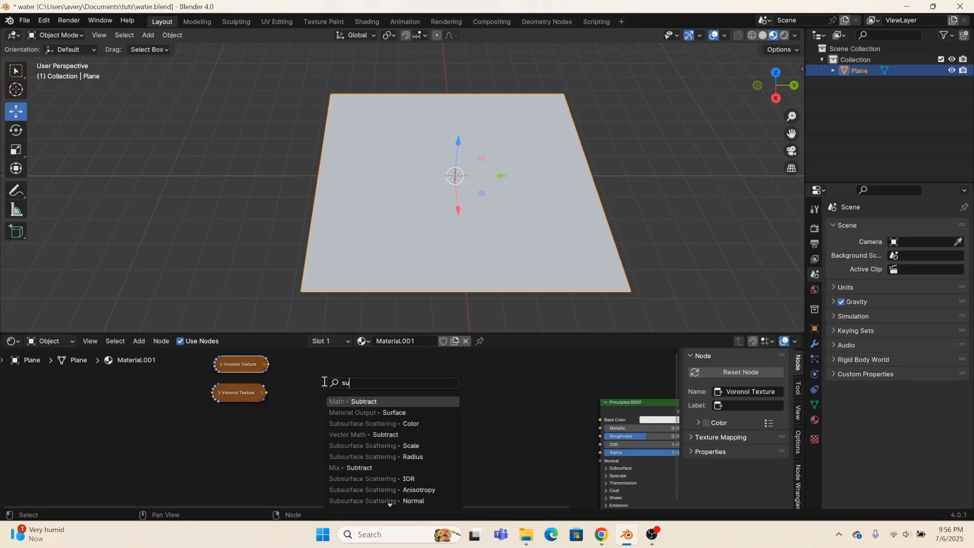
pyautogui.write('btr')
pyautogui.click(355, 402)
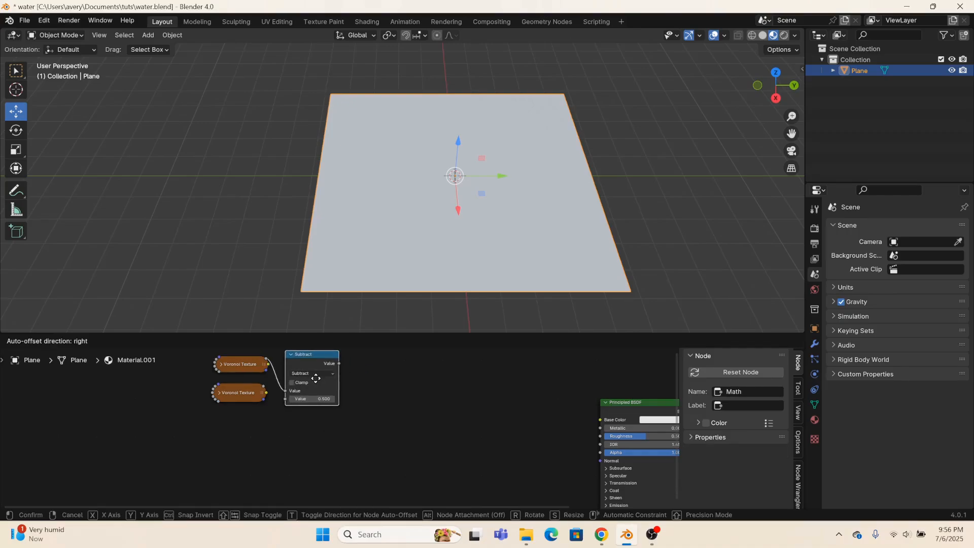
pyautogui.click(296, 401)
pyautogui.moveTo(289, 398); pyautogui.dragTo(265, 393)
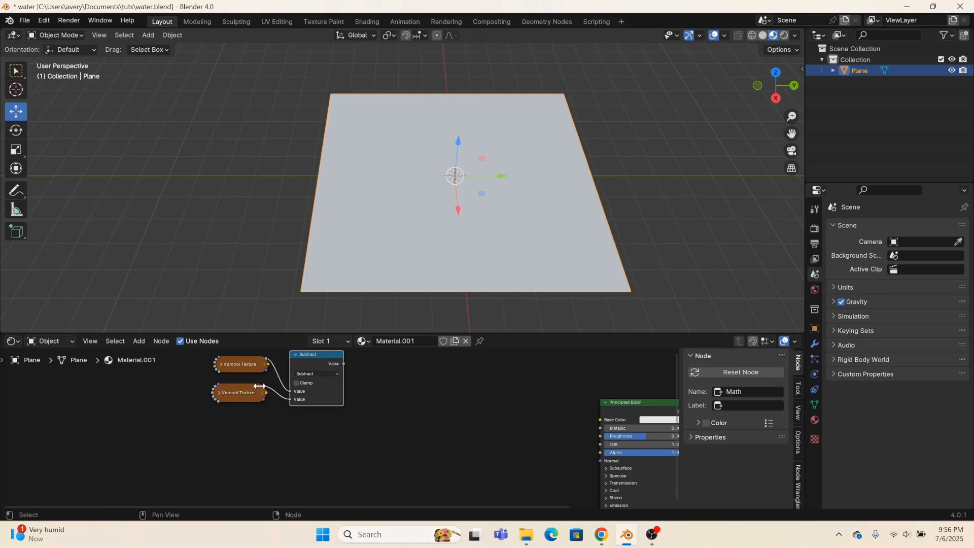
pyautogui.click(220, 393)
pyautogui.press('h')
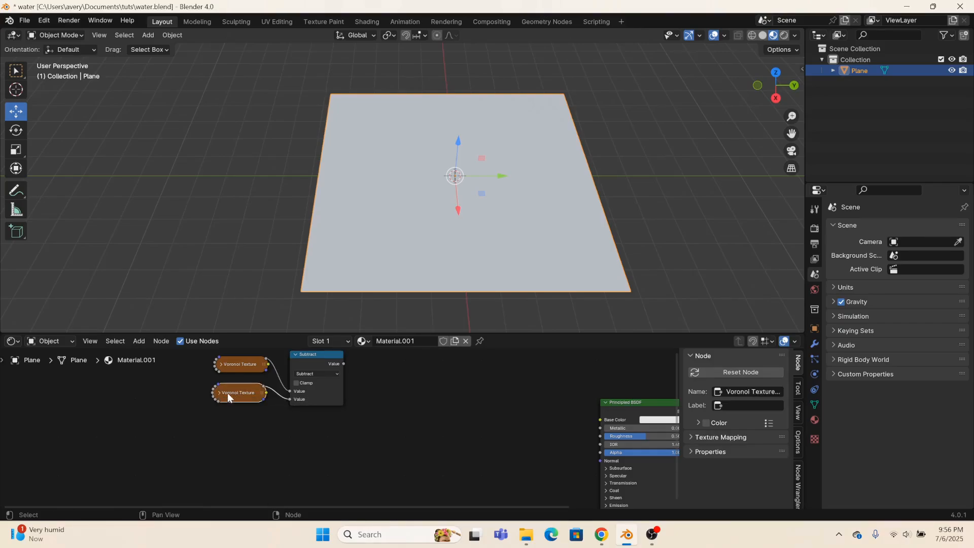
# - Add a Color Ramp fed by the Subtract node and route its color to the Material Output in place of the Principled BSDF
pyautogui.moveTo(343, 364); pyautogui.dragTo(380, 360)
pyautogui.write('color')
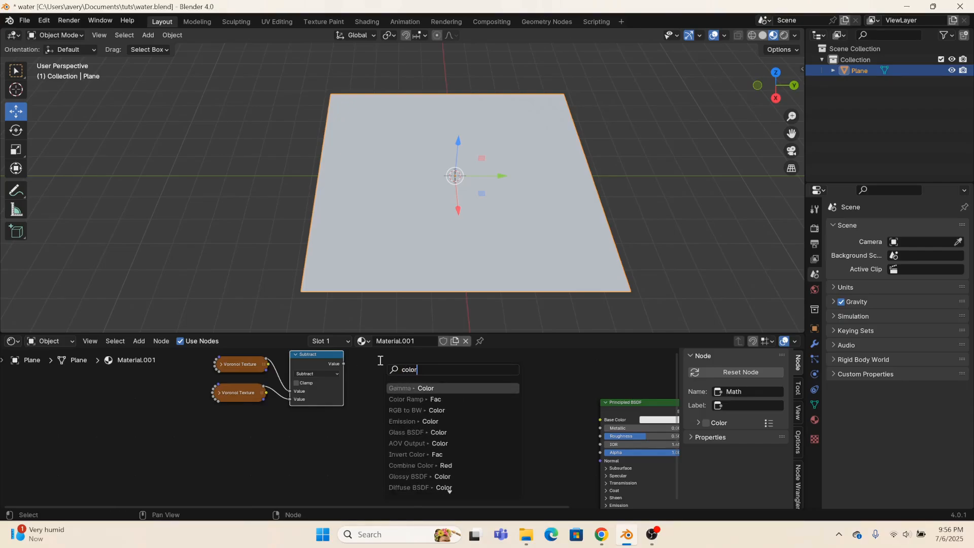
pyautogui.click(406, 399)
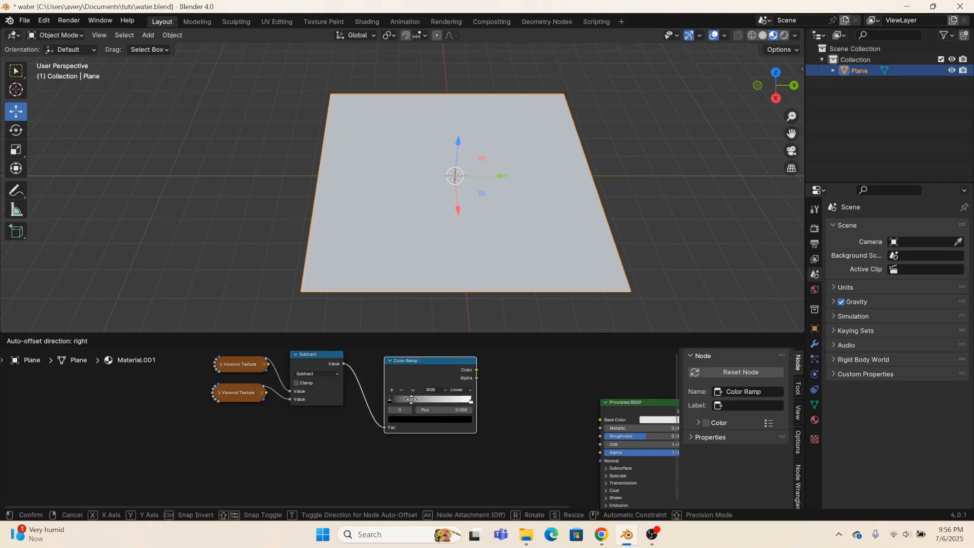
pyautogui.click(479, 373)
pyautogui.moveTo(476, 367); pyautogui.dragTo(501, 400)
pyautogui.press('x')
# - Set the Color Ramp's black stop to position 0.100 and its white stop to about 0.65
pyautogui.moveTo(302, 440); pyautogui.dragTo(393, 437, button='middle')
pyautogui.scroll(8, 440, 464)
pyautogui.moveTo(384, 431); pyautogui.dragTo(400, 431)
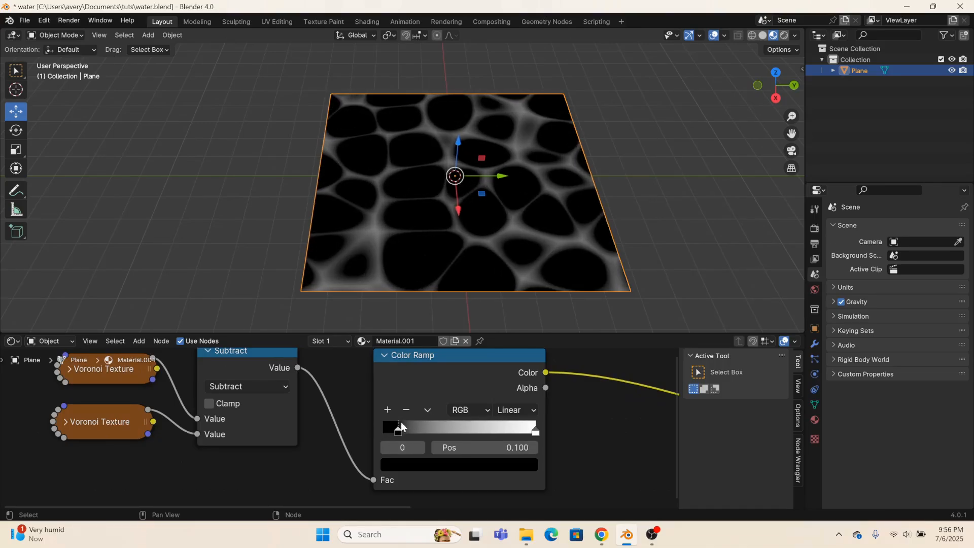
pyautogui.moveTo(535, 431); pyautogui.dragTo(481, 432)
pyautogui.scroll(-5, 313, 389)
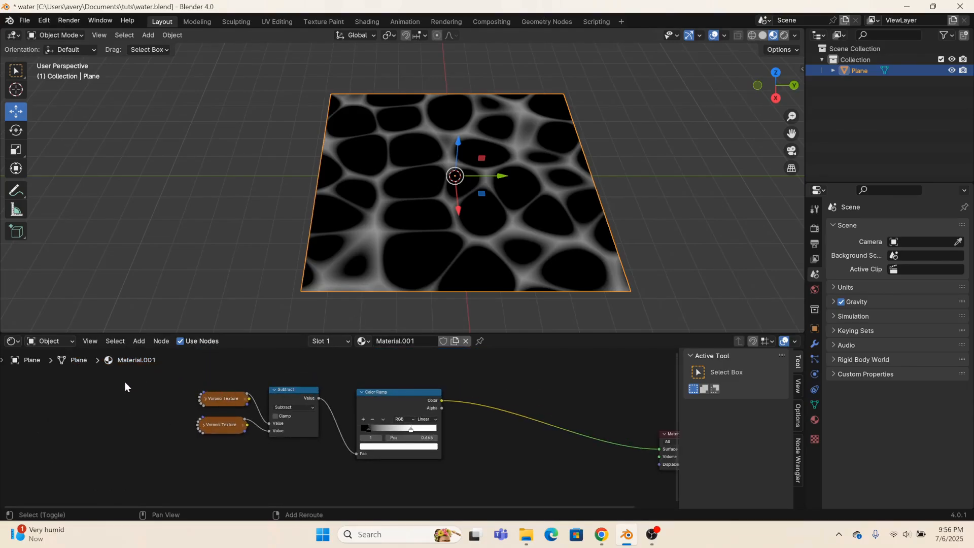
# - Add a Frame to the node tree and put the two Voronoi Textures, the Subtract node and the Color Ramp inside it
pyautogui.hotkey('shift', 'a')
pyautogui.write('fra')
pyautogui.click(146, 403)
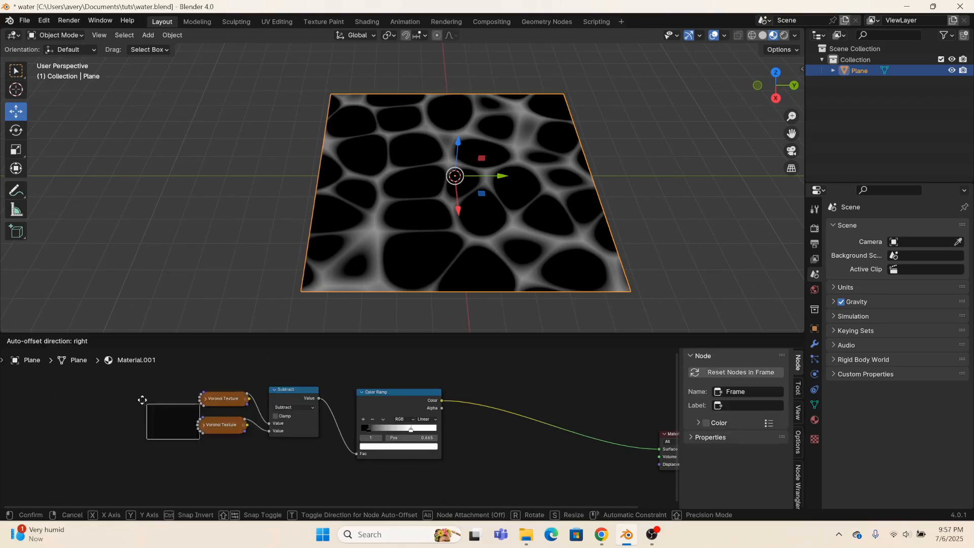
pyautogui.click(124, 392)
pyautogui.moveTo(149, 417); pyautogui.dragTo(162, 426)
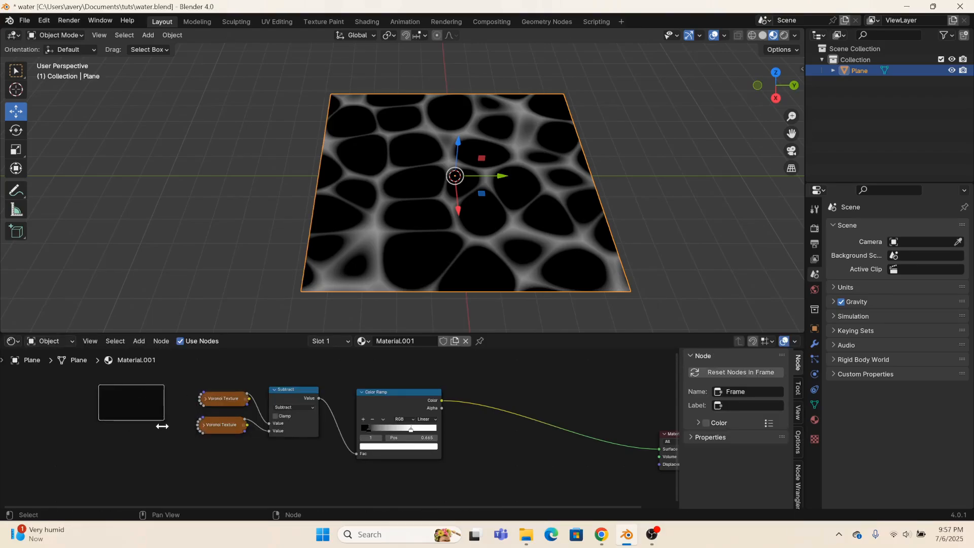
pyautogui.moveTo(201, 374); pyautogui.dragTo(427, 451)
pyautogui.moveTo(376, 406); pyautogui.dragTo(162, 403)
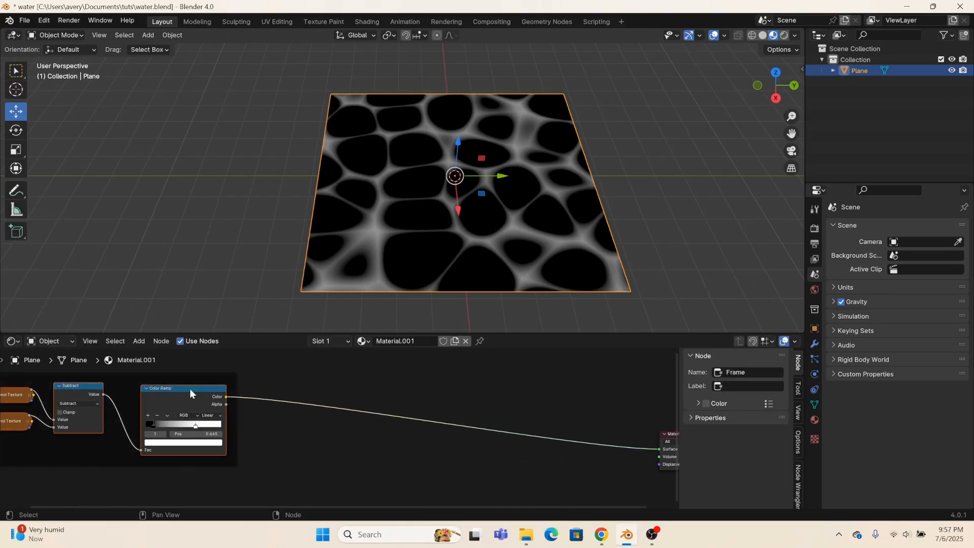
pyautogui.moveTo(205, 380); pyautogui.dragTo(339, 379)
# - Rename the frame around the pattern nodes as Caustics
pyautogui.click(749, 394)
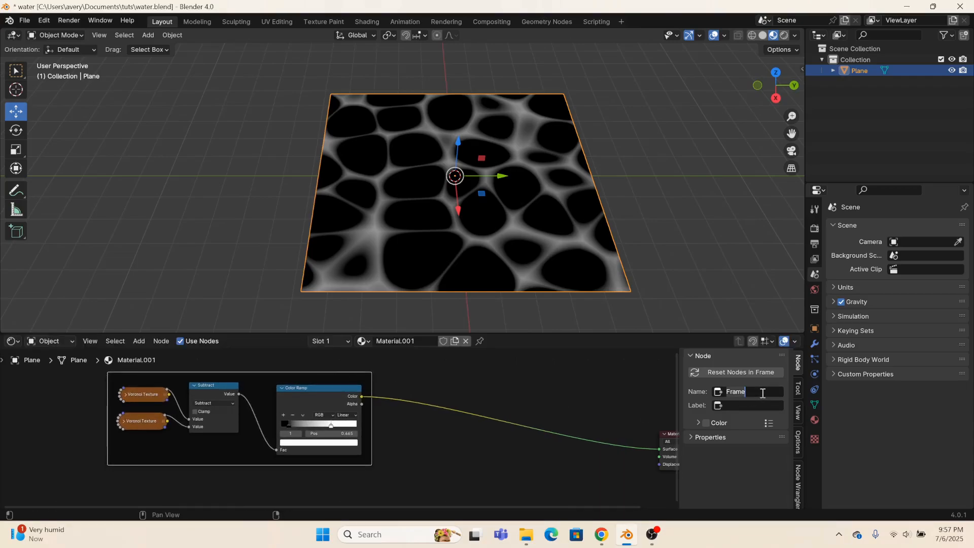
pyautogui.write('Caustics')
pyautogui.press('Return')
pyautogui.scroll(-3, 460, 240)
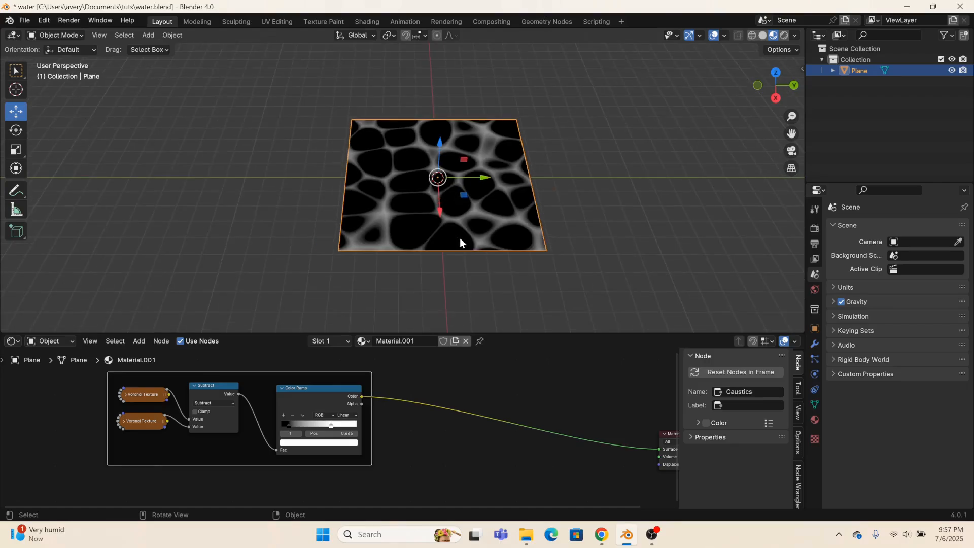
# - Try a second Color Ramp after the first one, with its color output feeding the Material Output's surface
pyautogui.click(286, 427)
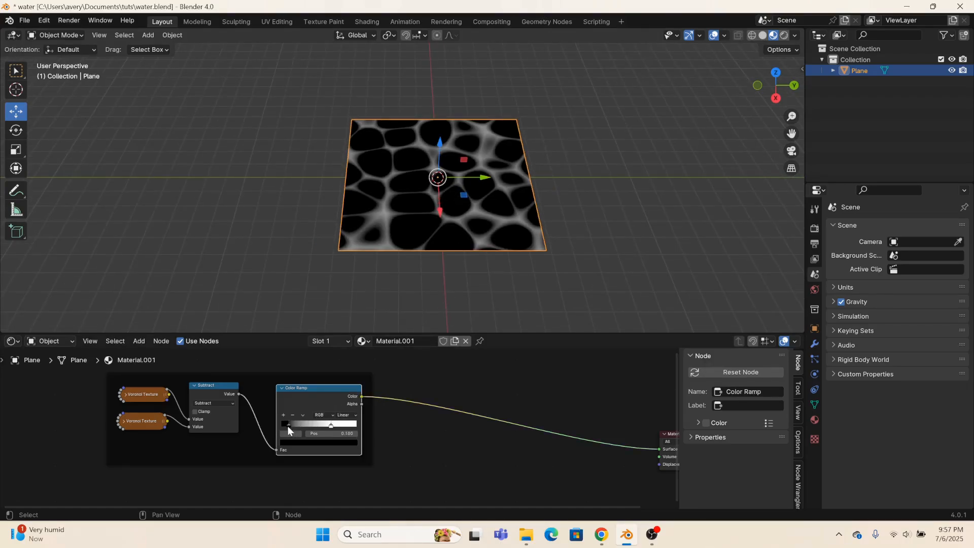
pyautogui.moveTo(361, 398); pyautogui.dragTo(411, 435)
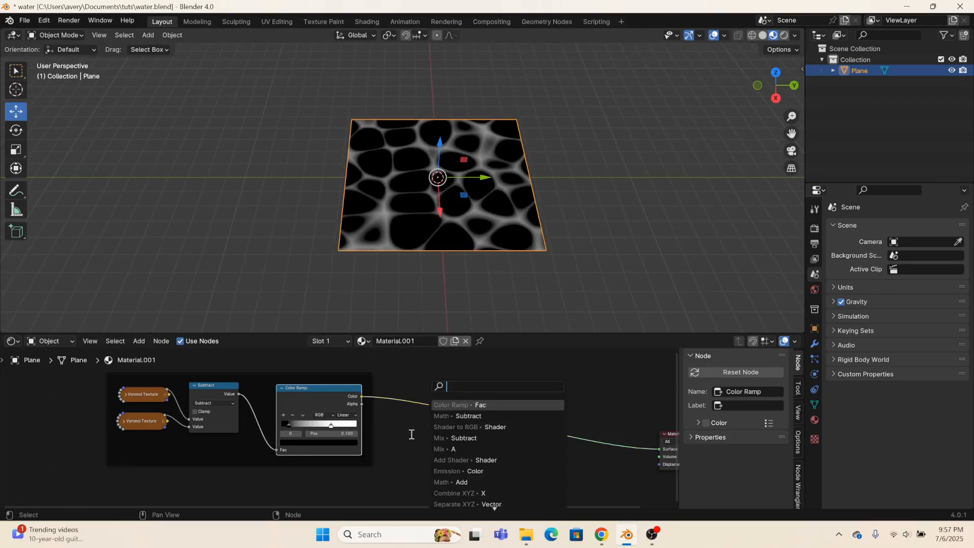
pyautogui.write('color')
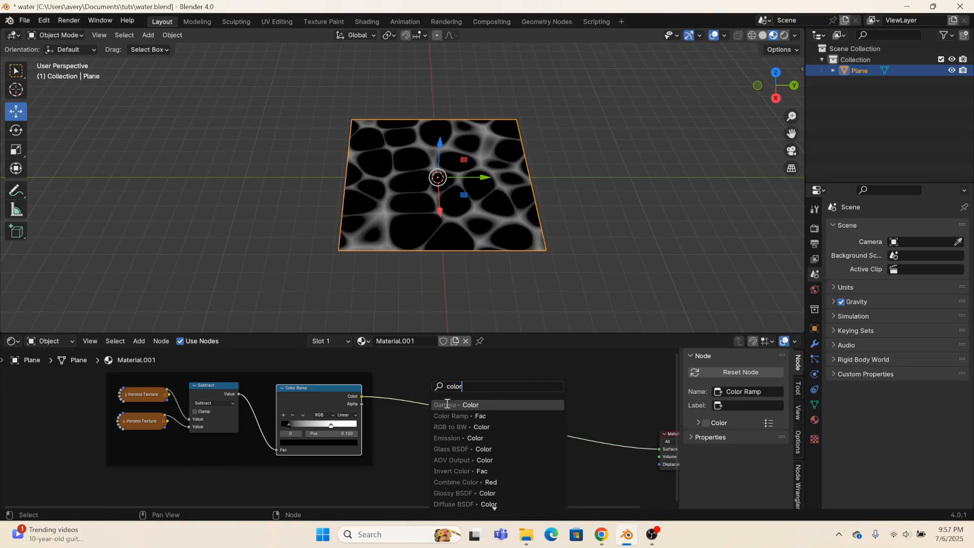
pyautogui.click(460, 416)
pyautogui.moveTo(513, 434); pyautogui.dragTo(666, 448)
pyautogui.click(485, 475)
pyautogui.moveTo(506, 433); pyautogui.dragTo(652, 449)
# - Change the second Color Ramp's black stop to a bright, saturated blue to preview tinted water
pyautogui.click(466, 476)
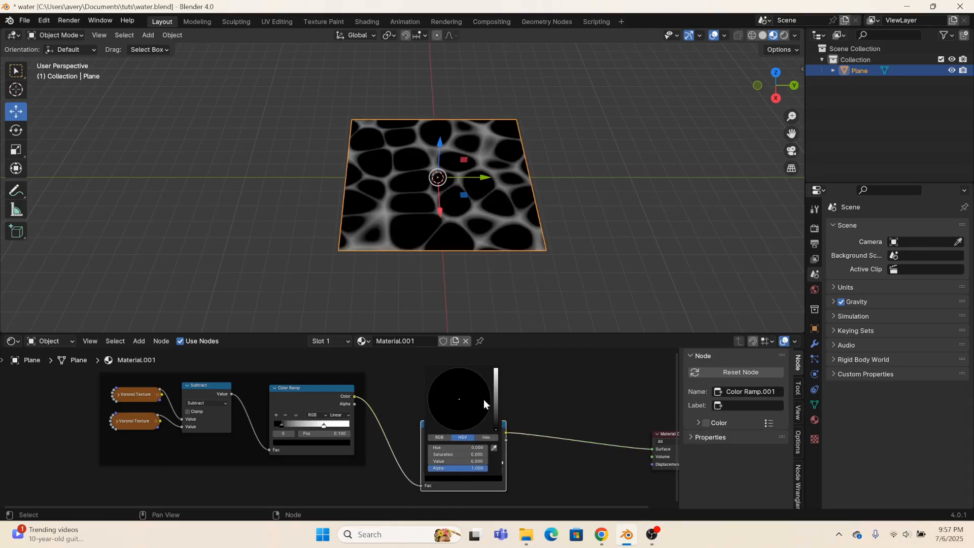
pyautogui.moveTo(495, 404); pyautogui.dragTo(495, 369)
pyautogui.moveTo(476, 387); pyautogui.dragTo(485, 381)
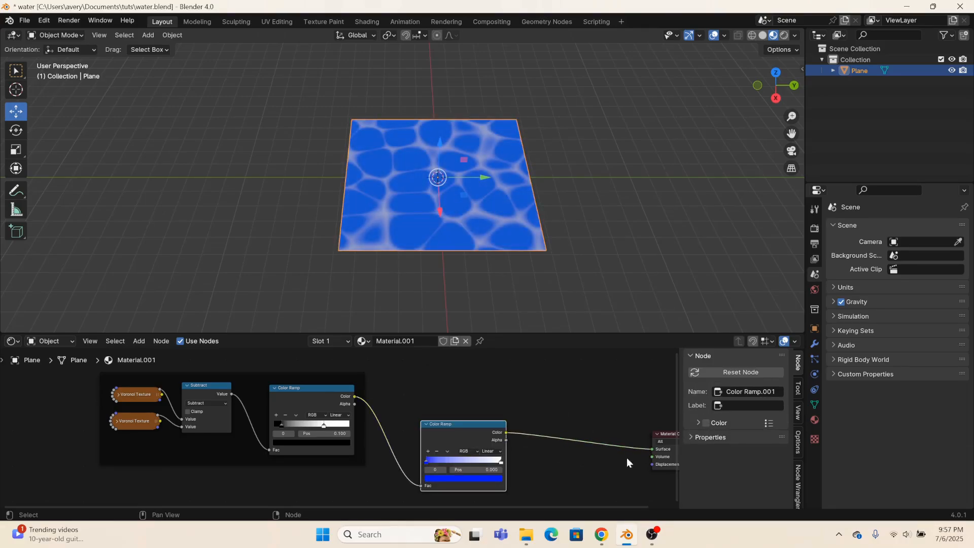
pyautogui.moveTo(391, 244); pyautogui.dragTo(414, 155, button='middle')
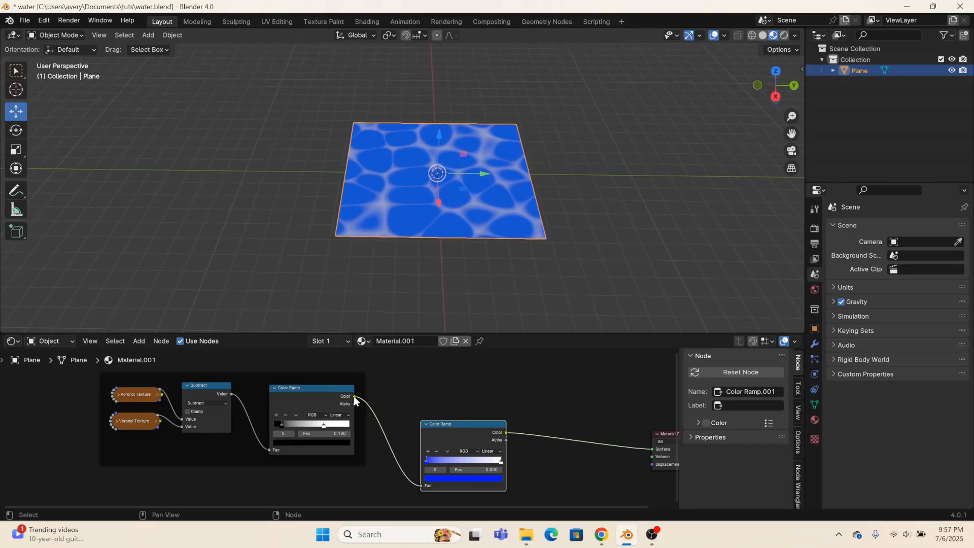
# - Reconnect the framed Color Ramp's color directly to the Material Output and delete the blue Color Ramp
pyautogui.moveTo(355, 397); pyautogui.dragTo(641, 450)
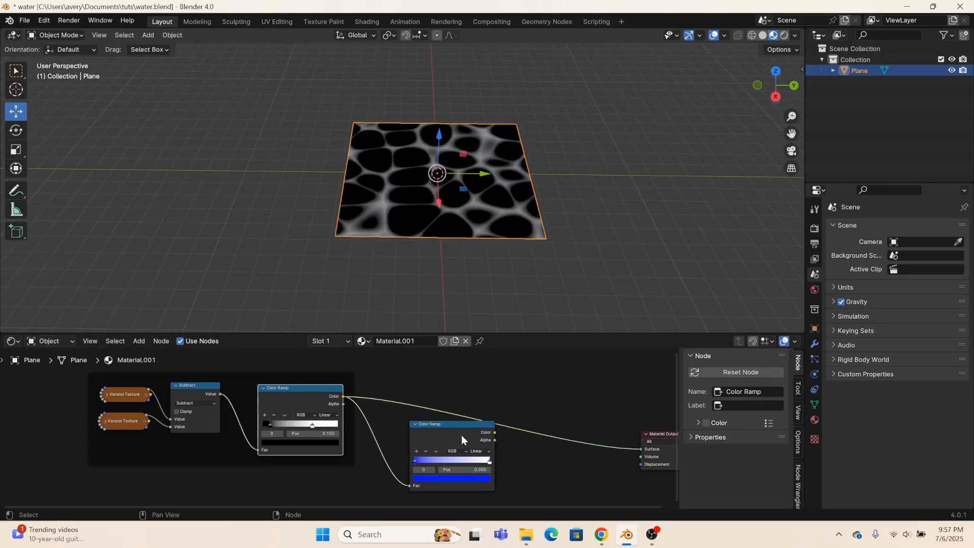
pyautogui.press('x')
pyautogui.moveTo(403, 431); pyautogui.dragTo(572, 436, button='middle')
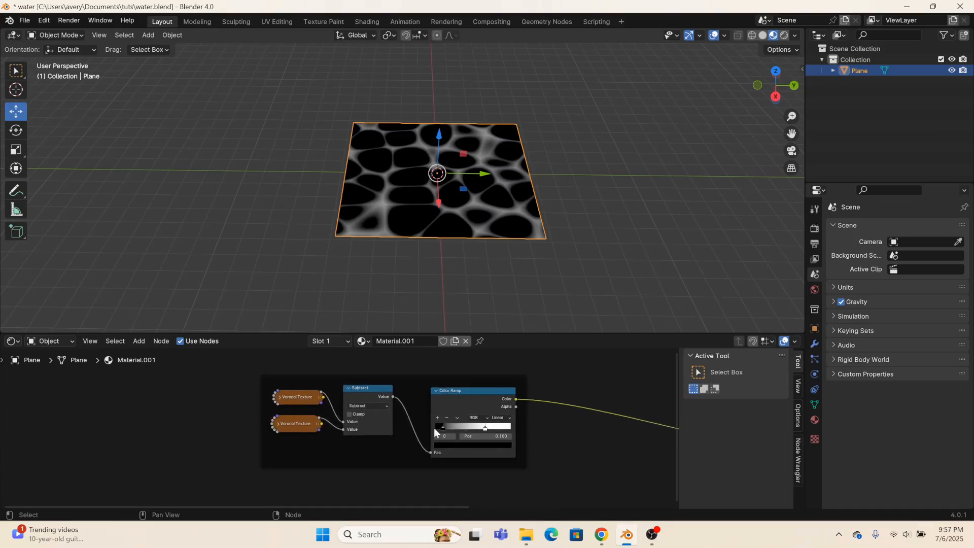
pyautogui.scroll(-4, 400, 437)
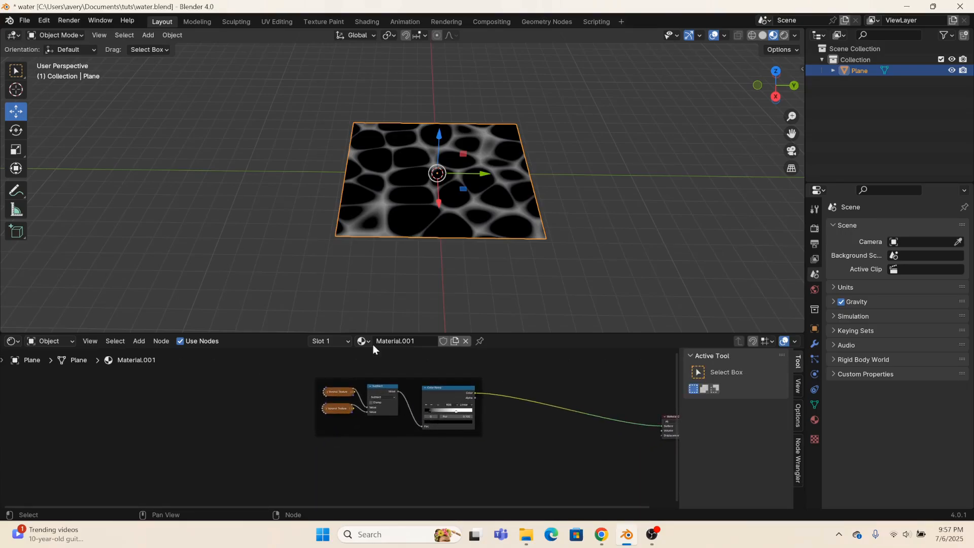
pyautogui.scroll(2, 416, 437)
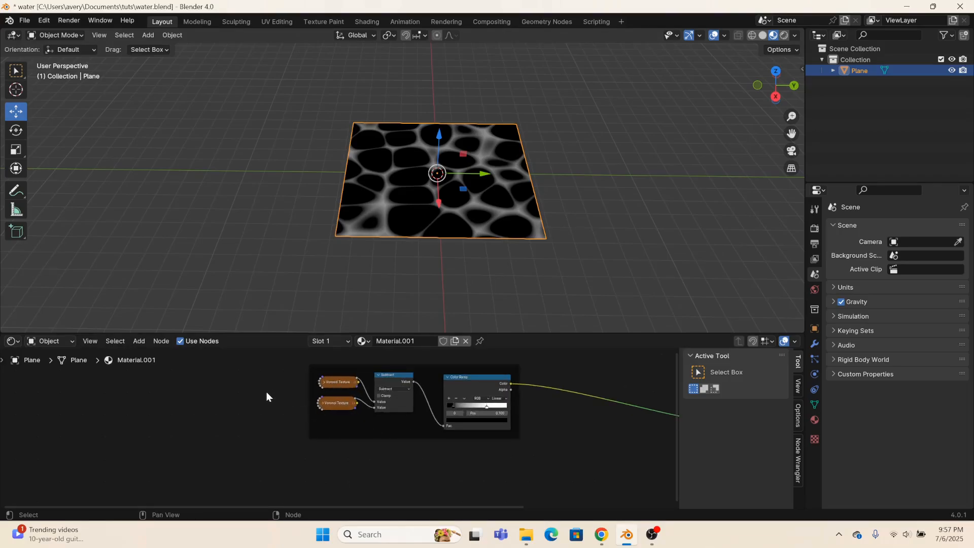
pyautogui.scroll(-1, 452, 447)
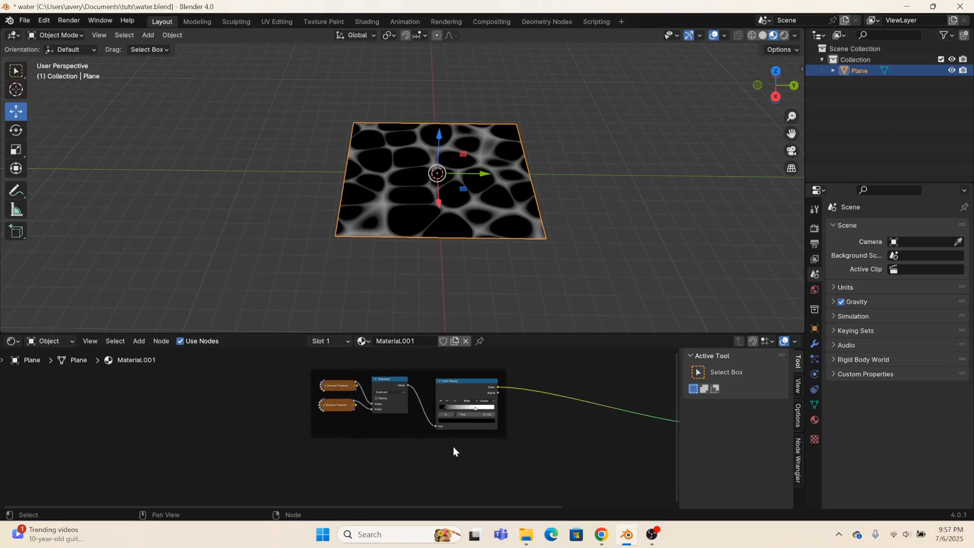
pyautogui.scroll(4, 476, 441)
pyautogui.moveTo(310, 440); pyautogui.dragTo(434, 457, button='middle')
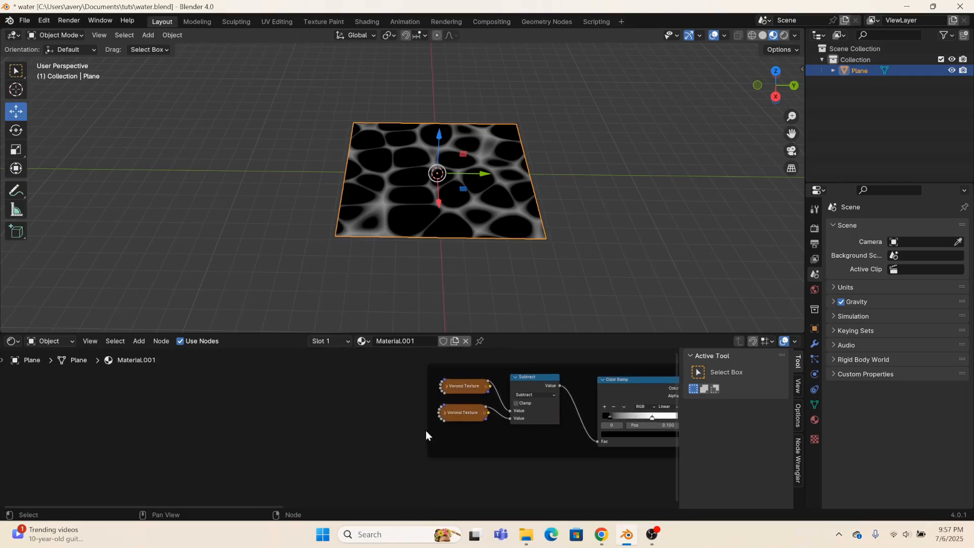
pyautogui.scroll(-2, 408, 421)
pyautogui.scroll(1, 403, 414)
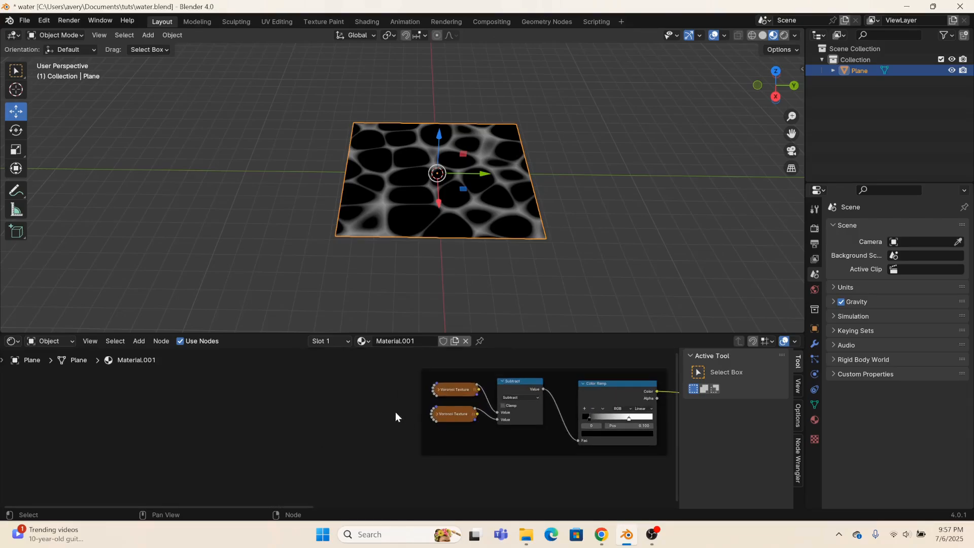
# - Add a Texture Coordinate and Mapping node setup to the upper Voronoi Texture
pyautogui.moveTo(301, 427); pyautogui.dragTo(419, 425, button='middle')
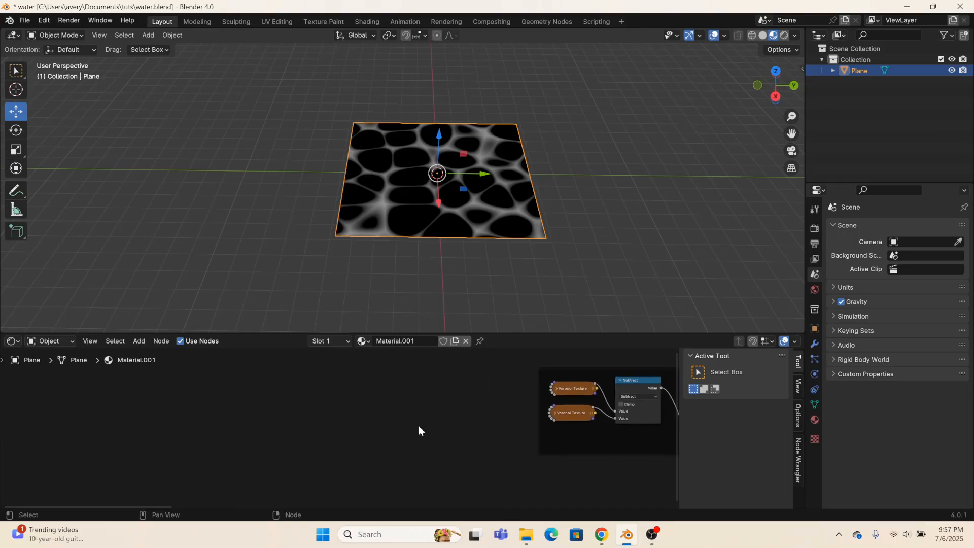
pyautogui.click(561, 386)
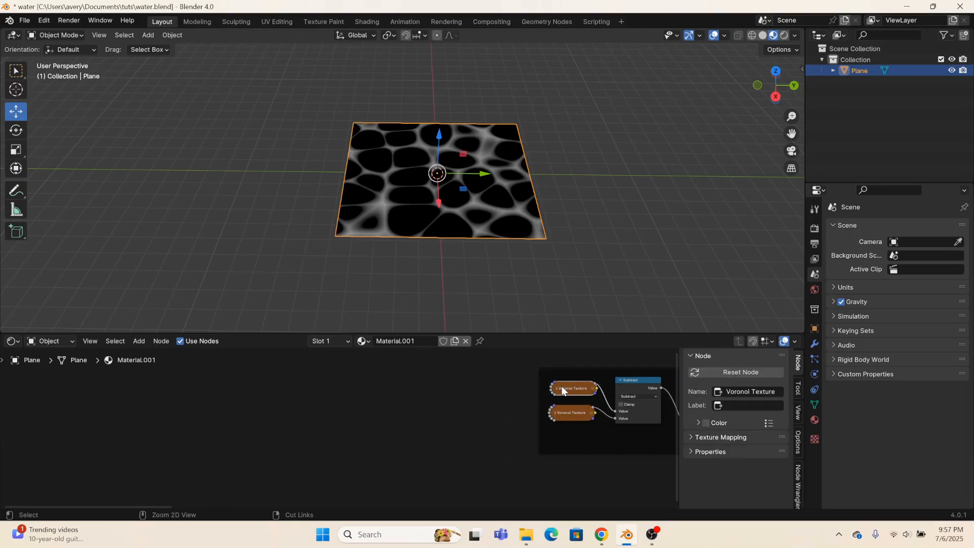
pyautogui.hotkey('ctrl', 't')
# - Move the Mapping node just before the Caustics frame and the Texture Coordinate node far ahead of it, leaving a wide gap between them
pyautogui.moveTo(585, 415); pyautogui.dragTo(287, 462, button='middle')
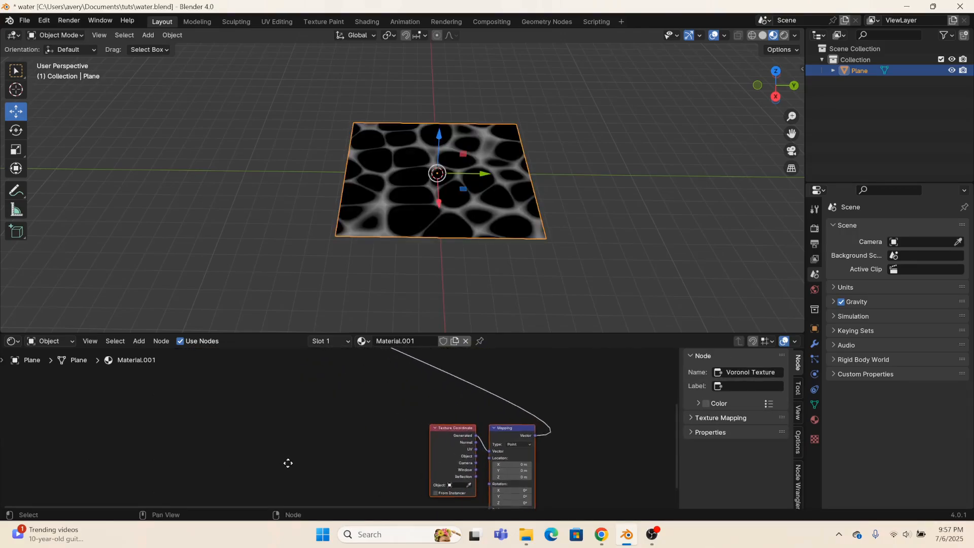
pyautogui.scroll(-8, 337, 441)
pyautogui.moveTo(342, 404); pyautogui.dragTo(438, 466)
pyautogui.moveTo(401, 429); pyautogui.dragTo(178, 335)
pyautogui.moveTo(234, 353); pyautogui.dragTo(439, 472, button='middle')
pyautogui.scroll(1, 450, 479)
pyautogui.scroll(7, 451, 480)
pyautogui.moveTo(500, 477); pyautogui.dragTo(459, 396, button='middle')
pyautogui.moveTo(399, 356); pyautogui.dragTo(524, 382)
pyautogui.moveTo(396, 378); pyautogui.dragTo(100, 386)
pyautogui.moveTo(166, 420); pyautogui.dragTo(241, 410, button='middle')
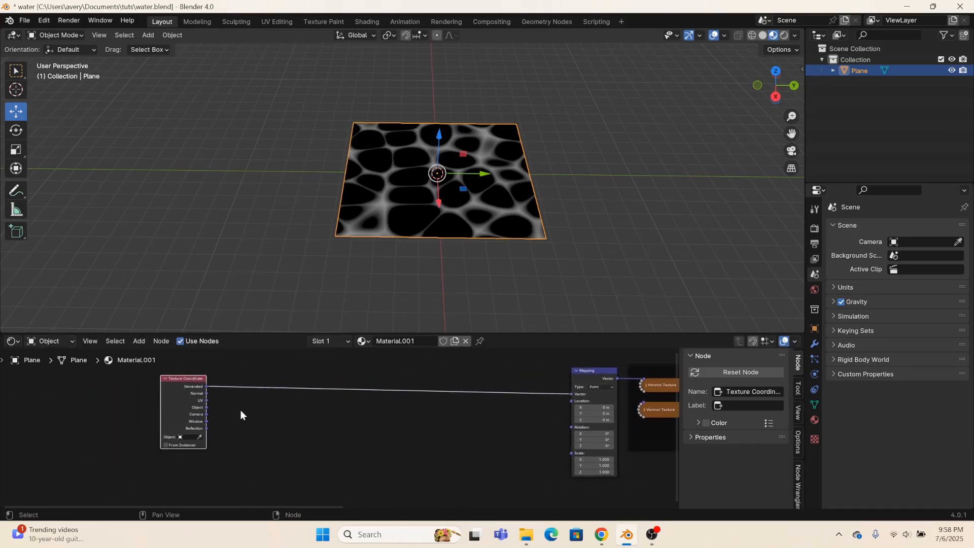
# - Add a Separate XYZ node fed by the Texture Coordinate's Generated output
pyautogui.moveTo(206, 386); pyautogui.dragTo(242, 409)
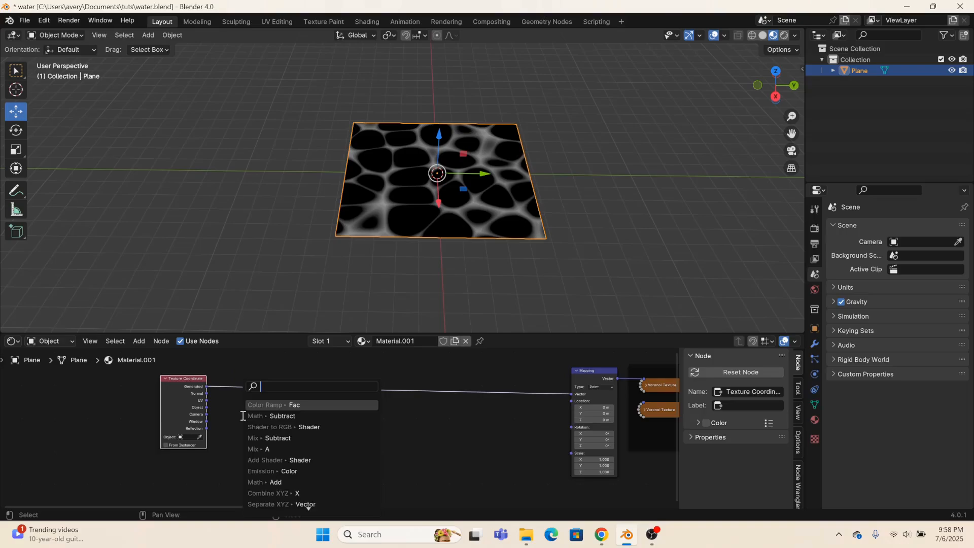
pyautogui.write('separ')
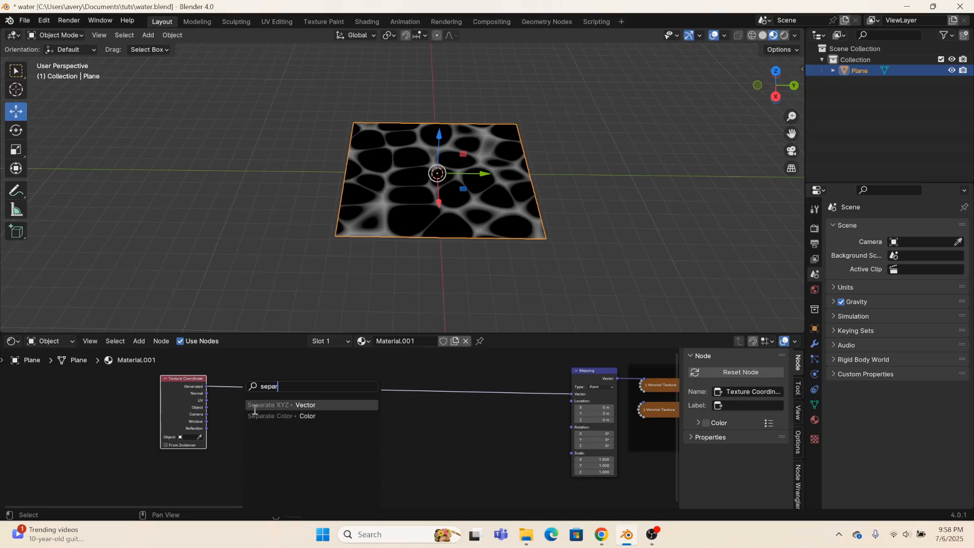
pyautogui.press('Return')
pyautogui.click(243, 394)
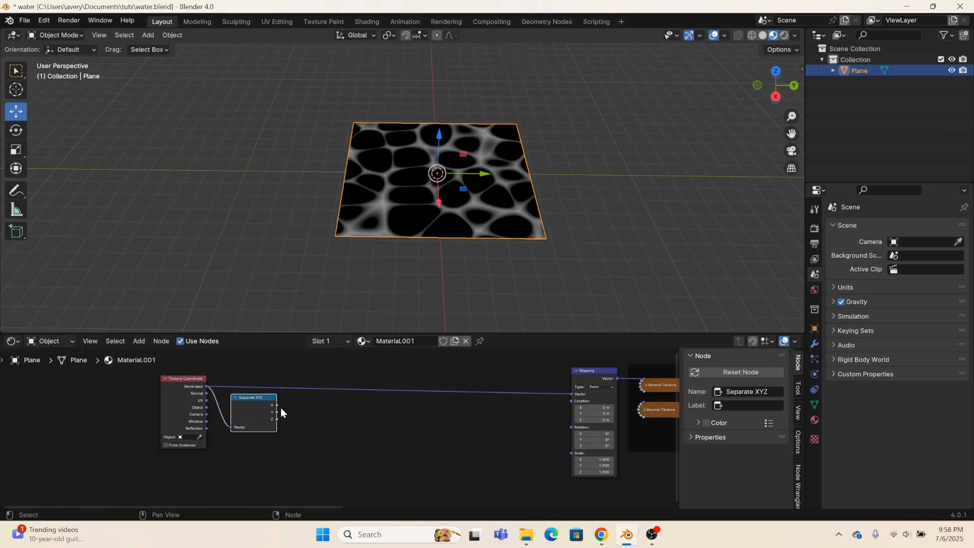
# - Add a Combine XYZ node after Separate XYZ, with the X output linked to its X input
pyautogui.moveTo(281, 409); pyautogui.dragTo(357, 406)
pyautogui.write('combin')
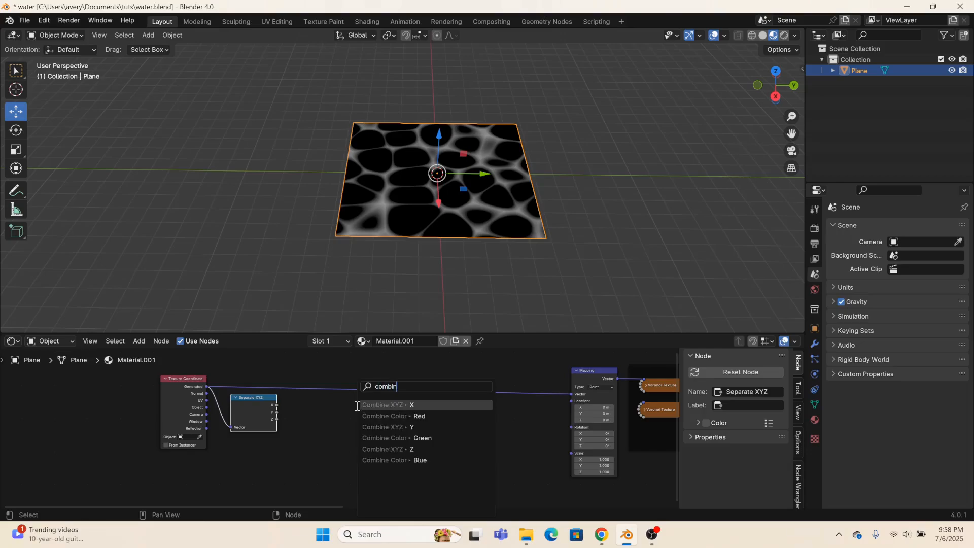
pyautogui.write('we')
pyautogui.press('BackSpace')
pyautogui.press('BackSpace')
pyautogui.write('e')
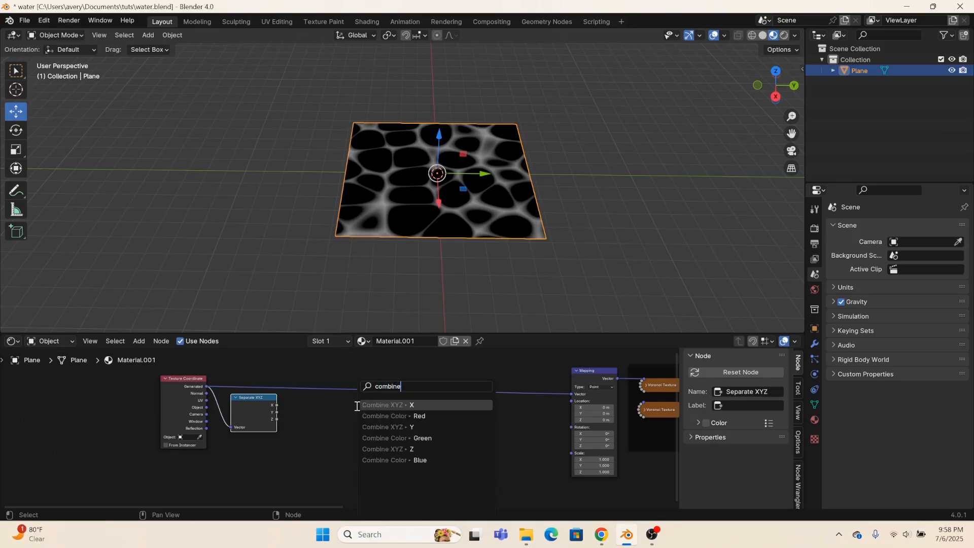
pyautogui.click(386, 404)
pyautogui.click(363, 406)
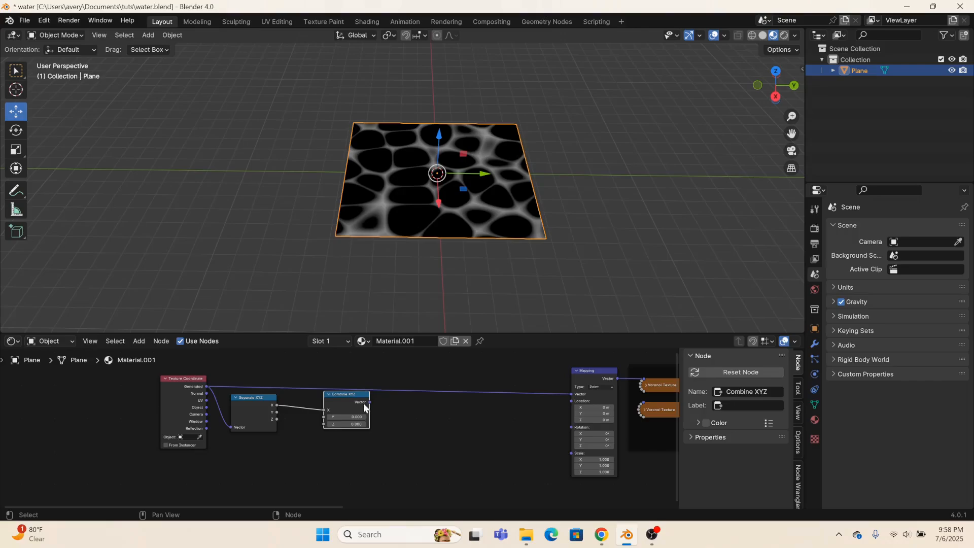
# - Connect Combine XYZ to the Mapping vector, link Z from Separate XYZ to Z, and widen the gap between the two XYZ nodes
pyautogui.moveTo(371, 403)
pyautogui.mouseDown()
pyautogui.moveTo(586, 388)
pyautogui.moveTo(572, 395)
pyautogui.mouseUp()
pyautogui.moveTo(325, 424); pyautogui.dragTo(277, 419)
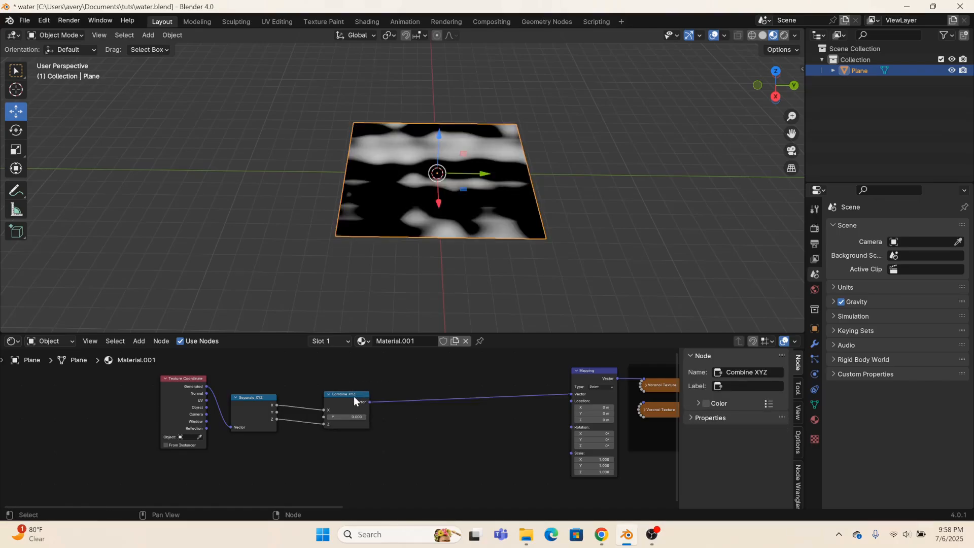
pyautogui.moveTo(354, 397); pyautogui.dragTo(425, 397)
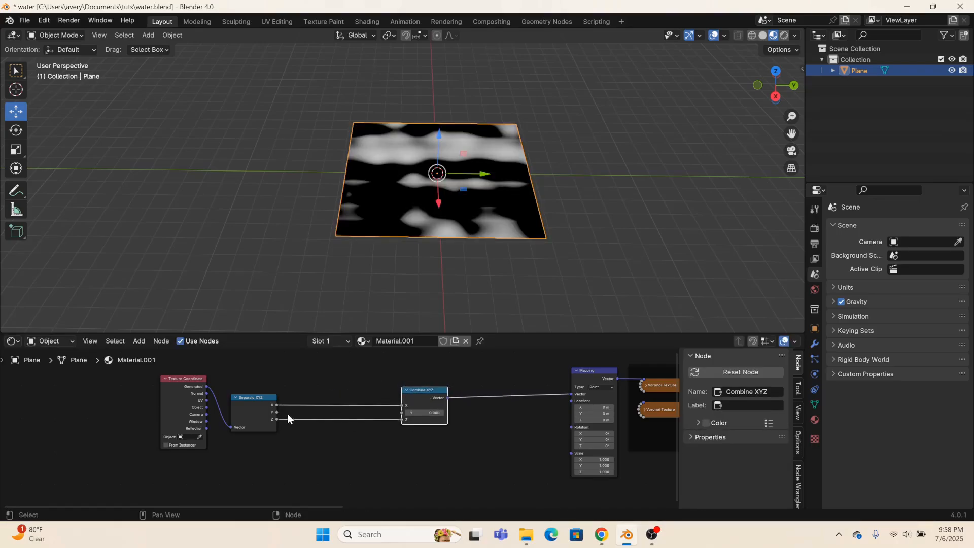
# - Insert a Math Add node between the Y output of Separate XYZ and the Y input of Combine XYZ
pyautogui.moveTo(276, 413); pyautogui.dragTo(297, 468)
pyautogui.write('add')
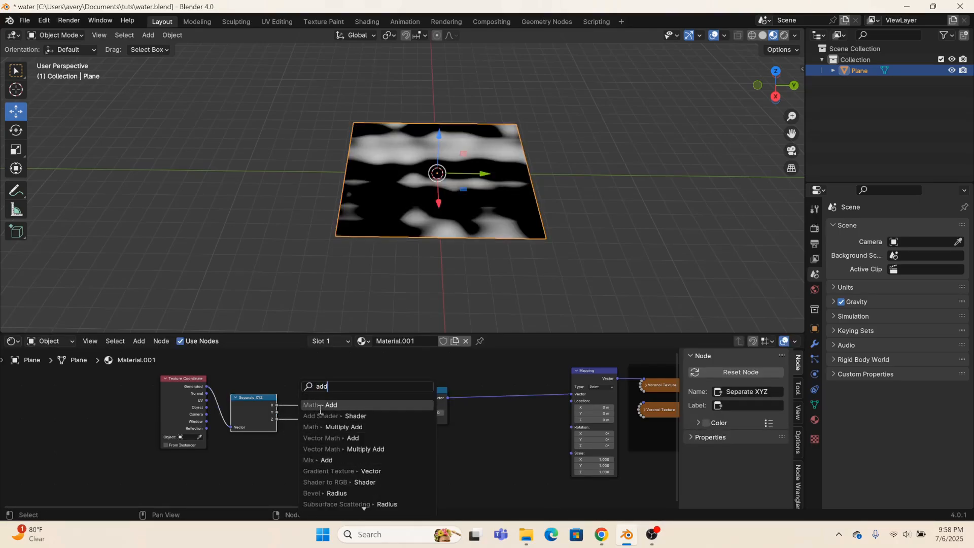
pyautogui.click(321, 408)
pyautogui.click(332, 396)
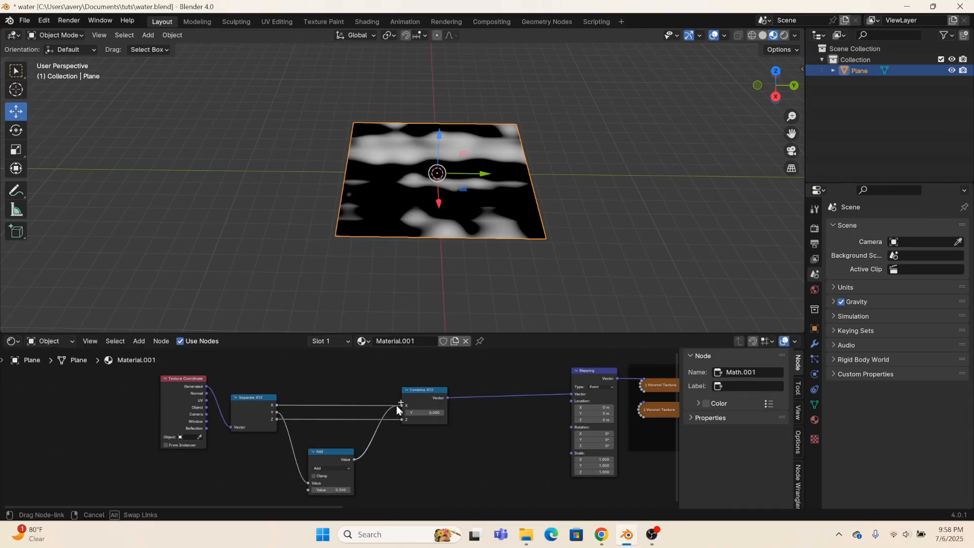
pyautogui.moveTo(354, 459); pyautogui.dragTo(336, 449)
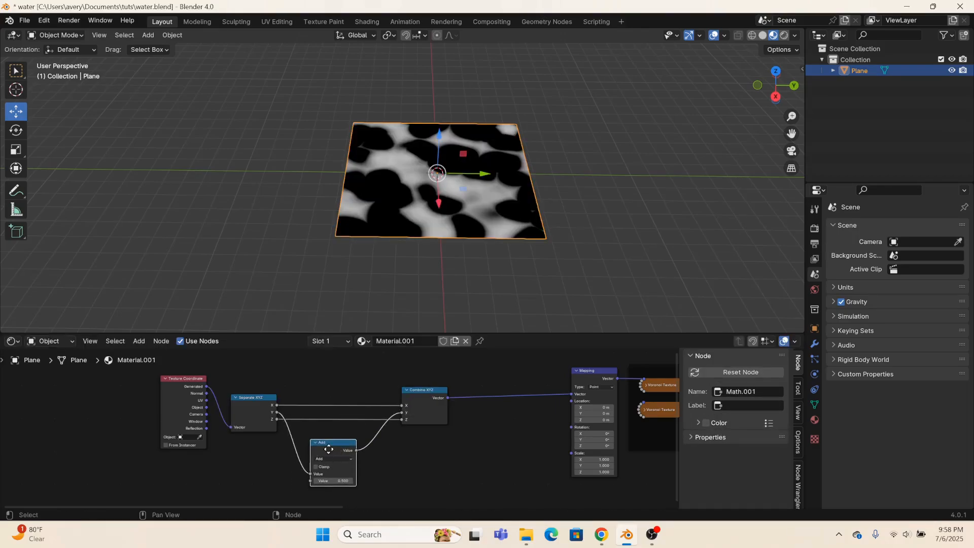
# - Duplicate the Add node, place the copy ahead of the original, and link it to the original's second Value input
pyautogui.moveTo(336, 449); pyautogui.dragTo(458, 394, button='middle')
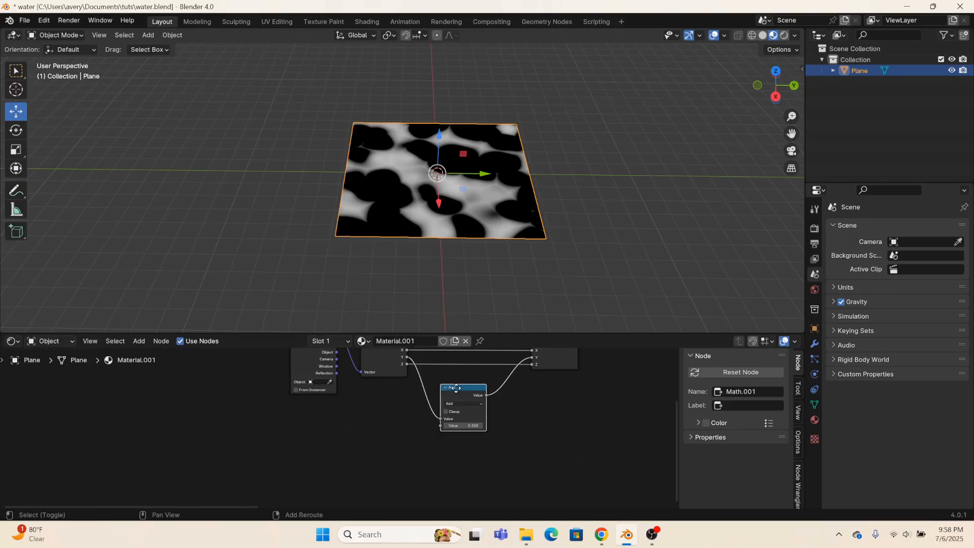
pyautogui.hotkey('shift', 'd')
pyautogui.click(385, 439)
pyautogui.moveTo(411, 443); pyautogui.dragTo(445, 427)
pyautogui.moveTo(383, 438); pyautogui.dragTo(386, 440)
# - Add a Musgrave Texture node ahead of the unlinked Add node and place a duplicate directly beneath it
pyautogui.moveTo(308, 449); pyautogui.dragTo(376, 420, button='middle')
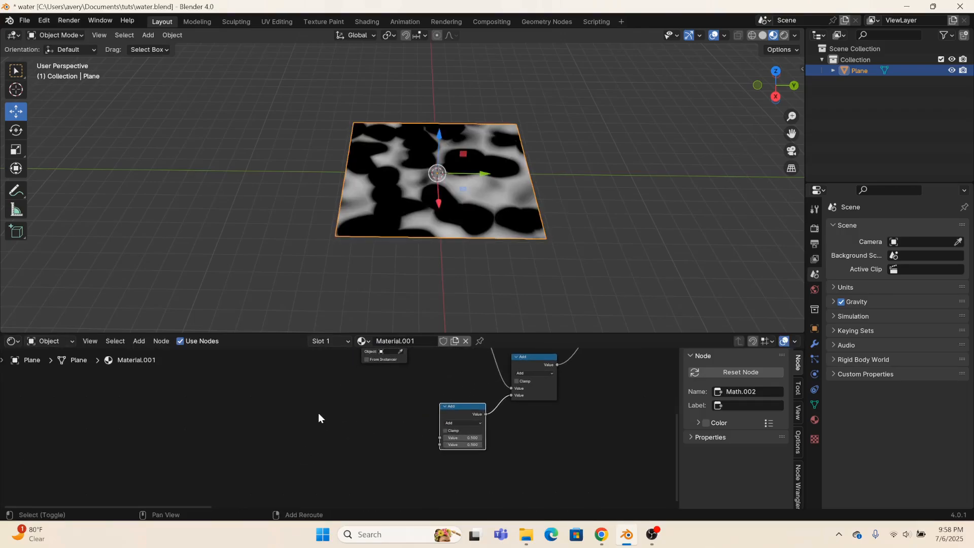
pyautogui.hotkey('shift', 'a')
pyautogui.click(317, 383)
pyautogui.write('mus')
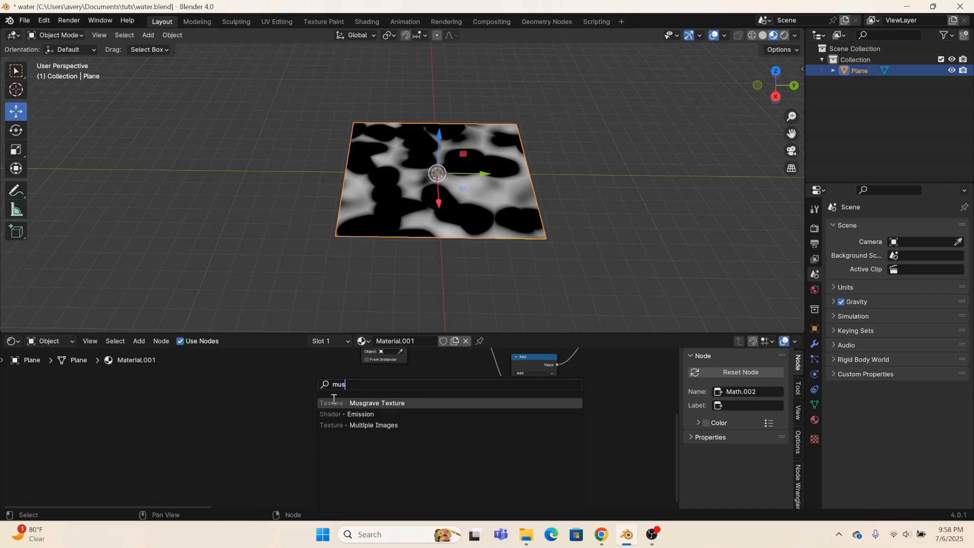
pyautogui.click(335, 402)
pyautogui.click(343, 401)
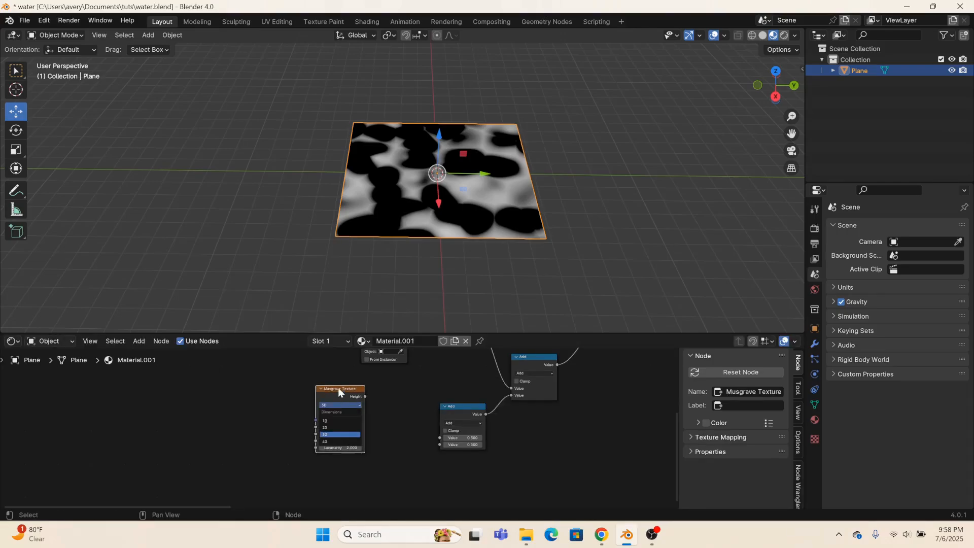
pyautogui.hotkey('shift', 'd')
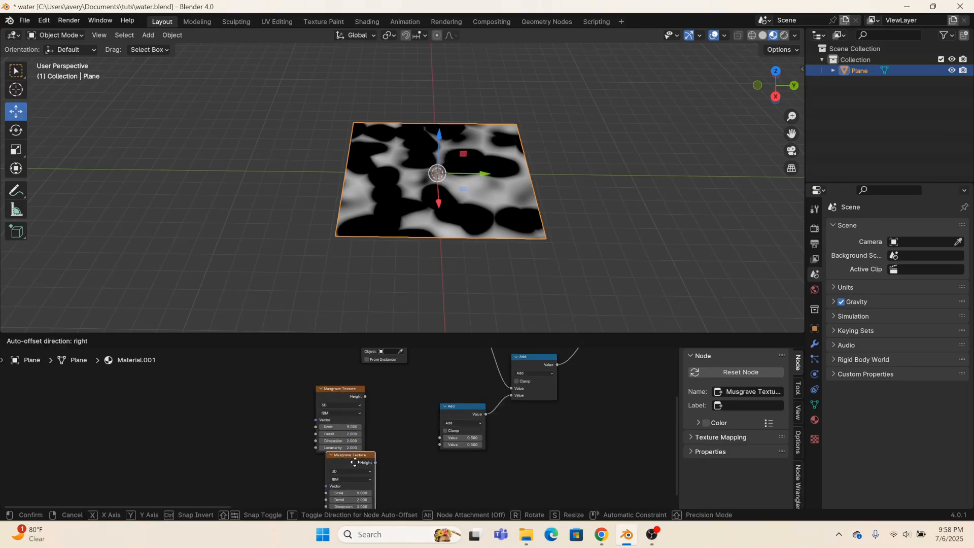
pyautogui.click(345, 465)
# - Set the upper Musgrave Texture to Scale 10, Detail 0, Dimension 1 and Lacunarity 1
pyautogui.scroll(1, 339, 430)
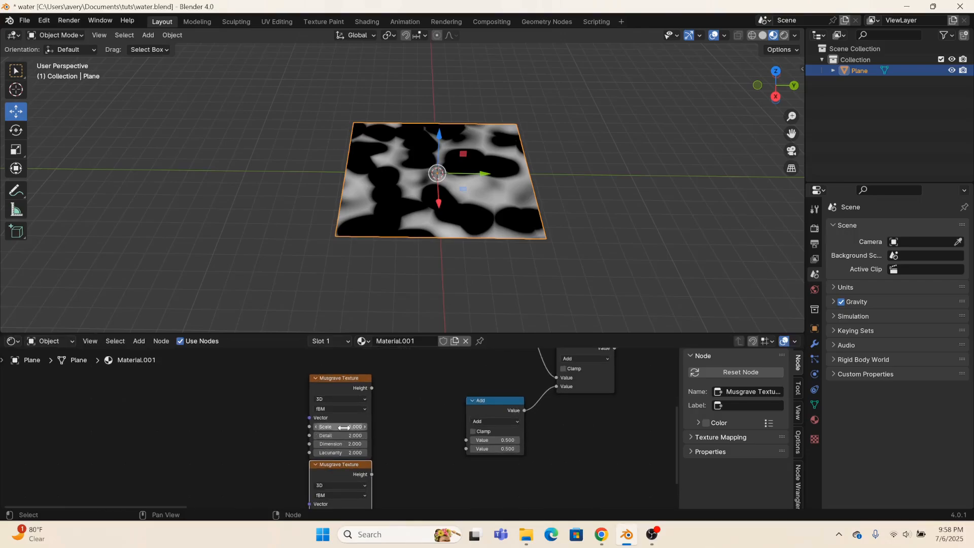
pyautogui.click(345, 427)
pyautogui.write('10')
pyautogui.click(345, 436)
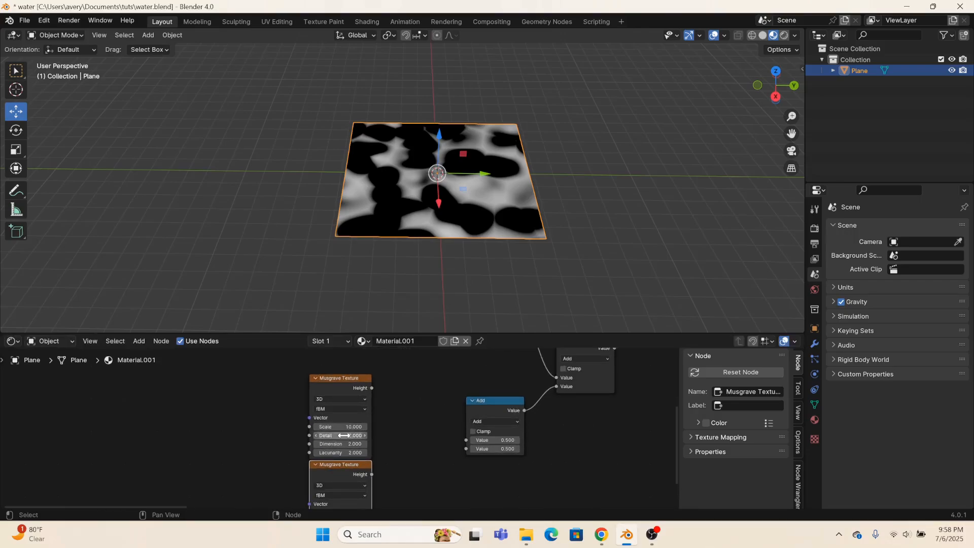
pyautogui.write('0')
pyautogui.press('Return')
pyautogui.click(341, 444)
pyautogui.write('1')
pyautogui.click(346, 453)
pyautogui.write('1')
pyautogui.press('Return')
# - Set the lower Musgrave Texture to Scale 50, Detail 0, Dimension 1 and Lacunarity 1
pyautogui.moveTo(398, 442); pyautogui.dragTo(426, 348, button='middle')
pyautogui.doubleClick(378, 420)
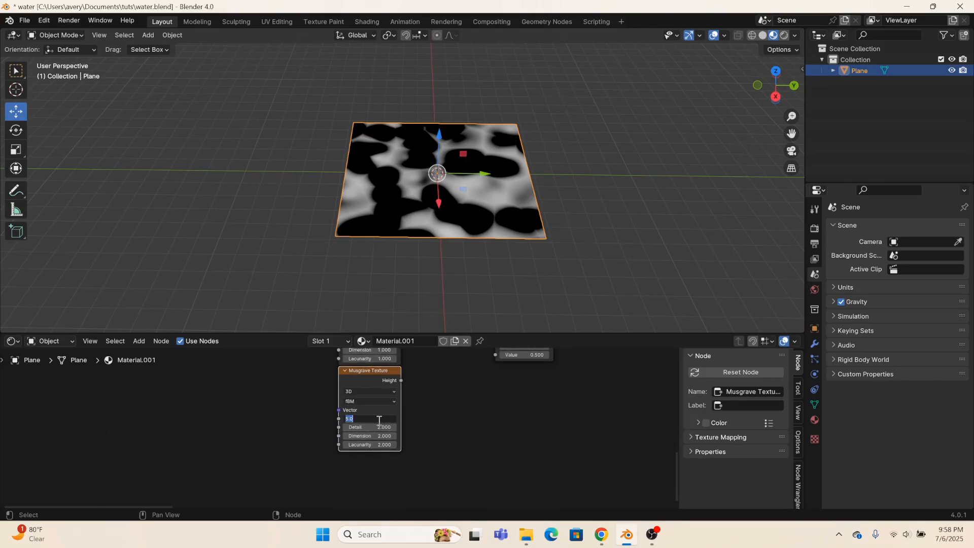
pyautogui.write('50')
pyautogui.press('Return')
pyautogui.doubleClick(381, 427)
pyautogui.write('00')
pyautogui.press('Return')
pyautogui.doubleClick(385, 438)
pyautogui.write('1')
pyautogui.press('Return')
# - Add linked Mapping and Texture Coordinate nodes to the upper Musgrave Texture and spread them well apart ahead of it
pyautogui.moveTo(425, 387); pyautogui.dragTo(430, 458, button='middle')
pyautogui.scroll(-1, 429, 457)
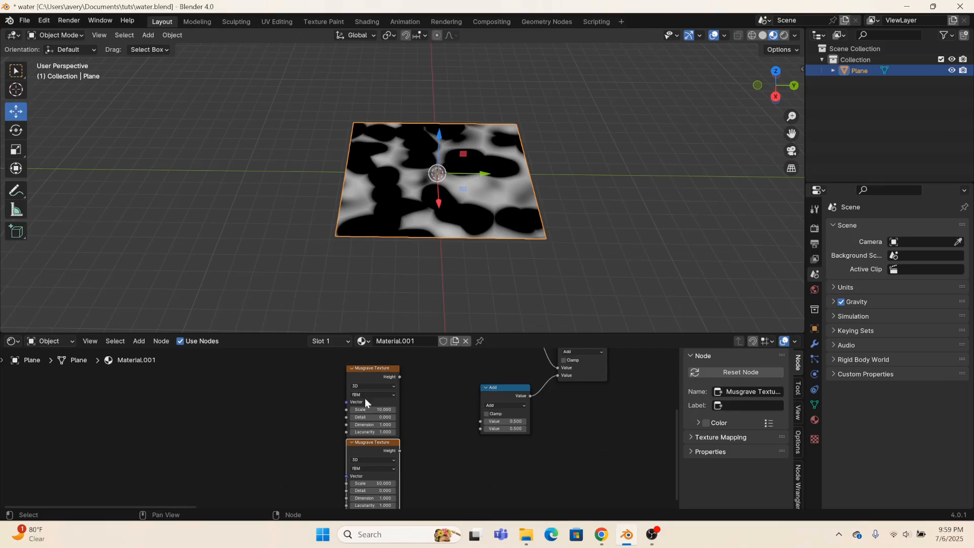
pyautogui.click(364, 374)
pyautogui.hotkey('ctrl', 't')
pyautogui.moveTo(344, 387); pyautogui.dragTo(458, 389, button='middle')
pyautogui.moveTo(337, 400); pyautogui.dragTo(152, 413)
pyautogui.click(317, 390)
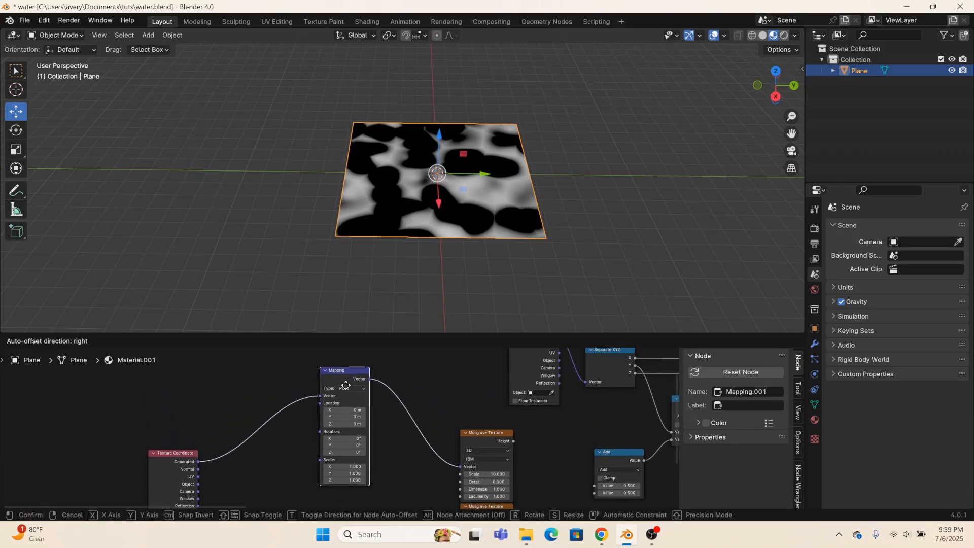
pyautogui.hotkey('ctrl', 'd')
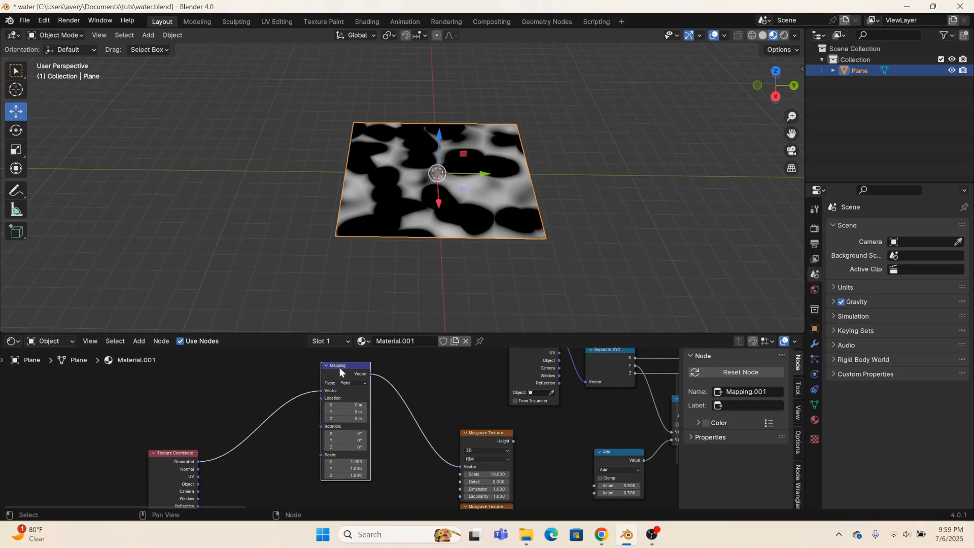
# - Duplicate the Mapping node below the original, feed it Generated coordinates, and link its Vector output to the lower Musgrave Texture
pyautogui.click(325, 368)
pyautogui.click(327, 366)
pyautogui.hotkey('shift', 'd')
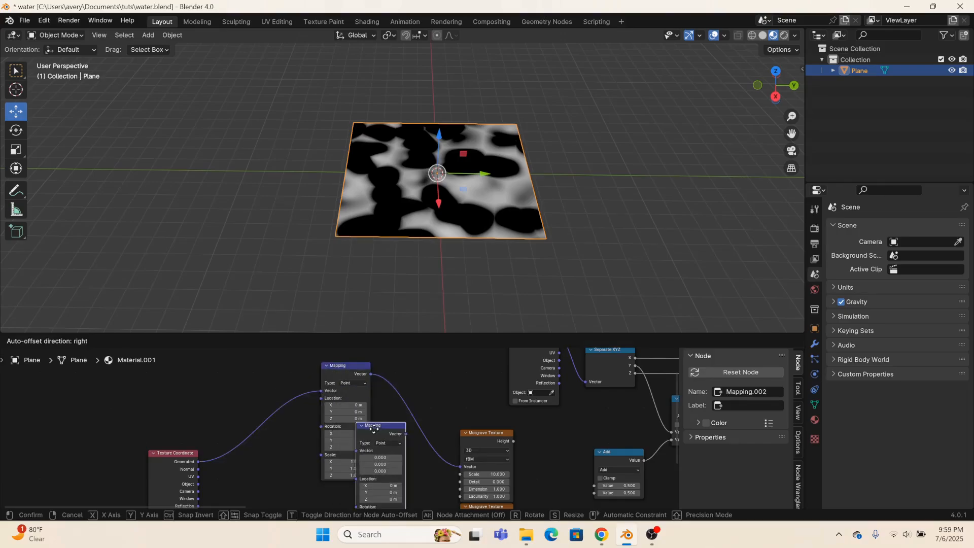
pyautogui.click(338, 464)
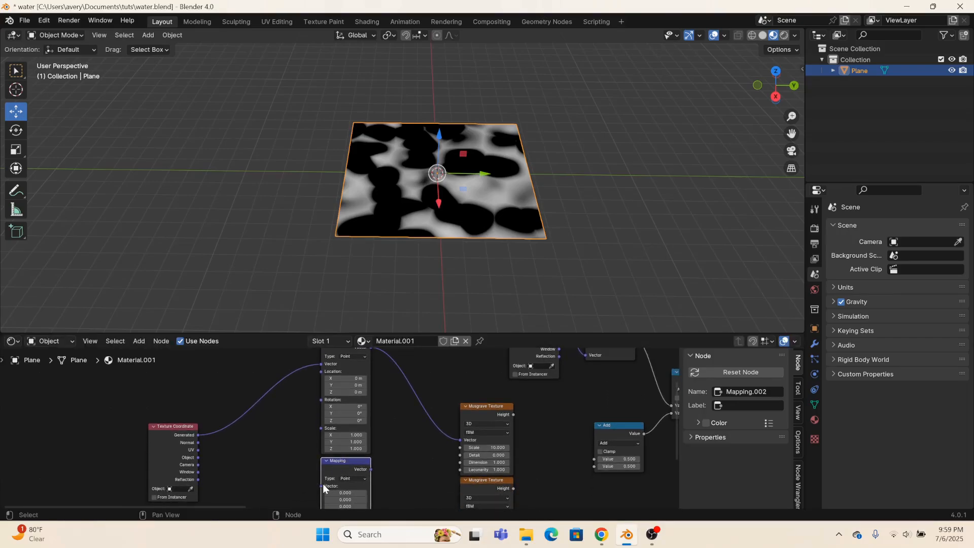
pyautogui.moveTo(321, 486); pyautogui.dragTo(199, 435)
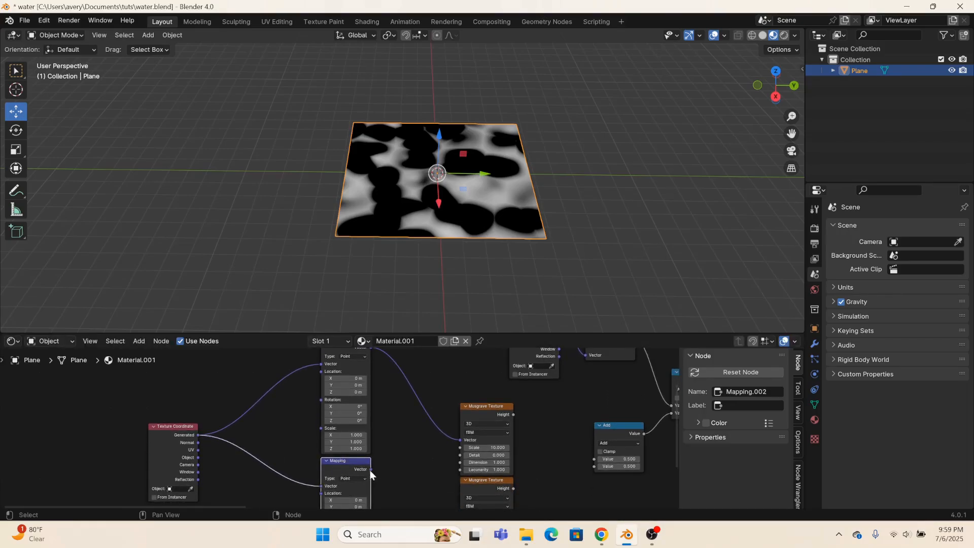
pyautogui.moveTo(371, 475); pyautogui.dragTo(462, 424)
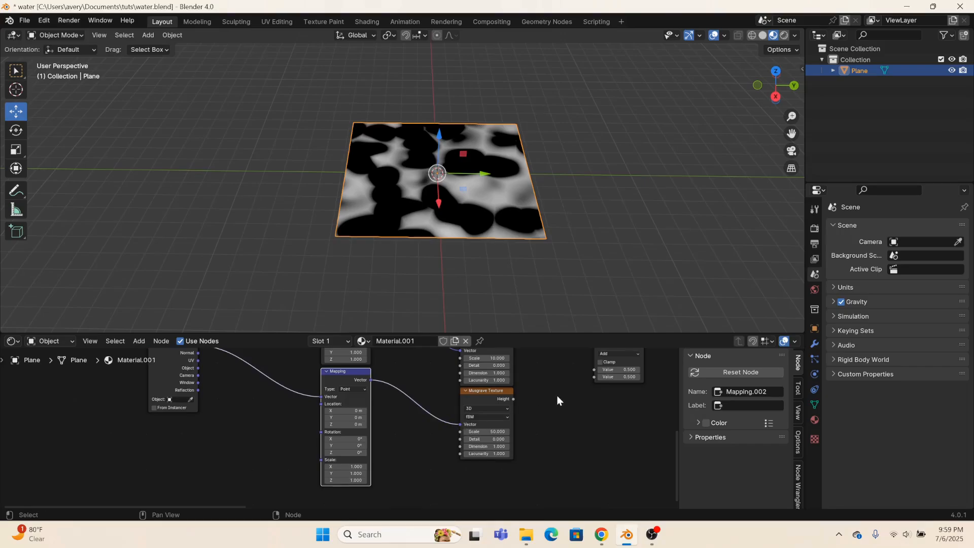
# - Link the Height outputs of both Musgrave Textures to the two Value inputs of the second Add node
pyautogui.moveTo(558, 395); pyautogui.dragTo(467, 463, button='middle')
pyautogui.moveTo(452, 401); pyautogui.dragTo(532, 444)
pyautogui.moveTo(451, 473); pyautogui.dragTo(536, 451)
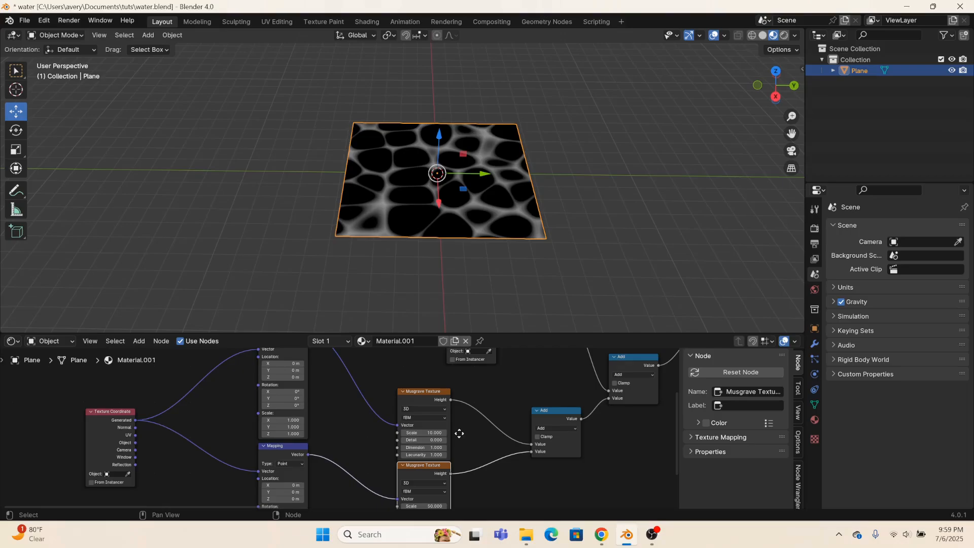
# - Drive the lower Mapping node's Location Z with the expression #frame/2000
pyautogui.moveTo(457, 432); pyautogui.dragTo(484, 351, button='middle')
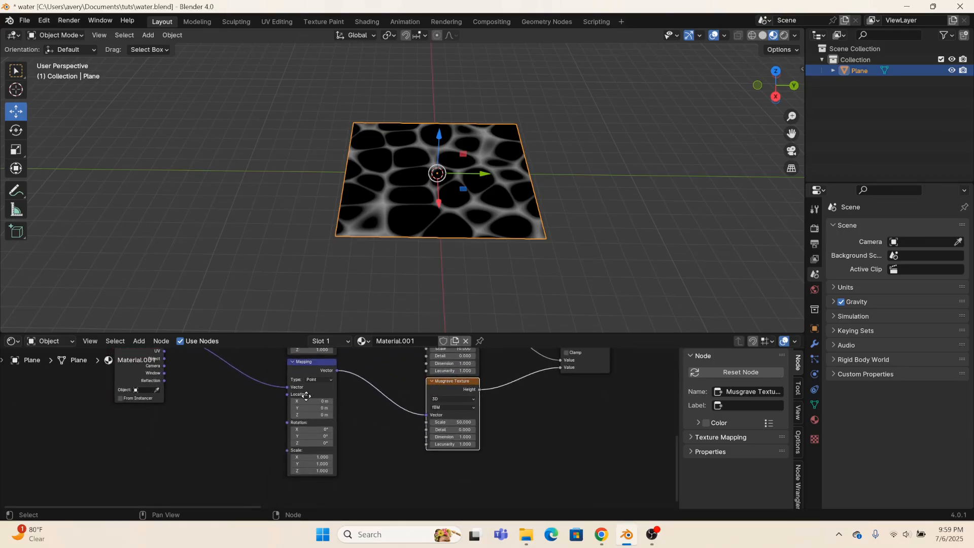
pyautogui.scroll(3, 381, 421)
pyautogui.moveTo(385, 407); pyautogui.dragTo(357, 449, button='middle')
pyautogui.click(365, 454)
pyautogui.write('#')
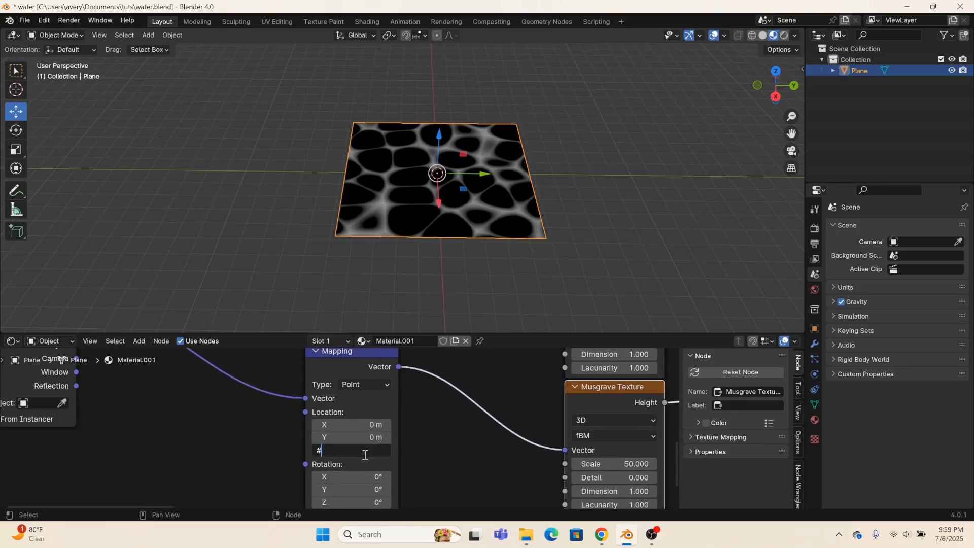
pyautogui.write('frame/2000')
pyautogui.press('Return')
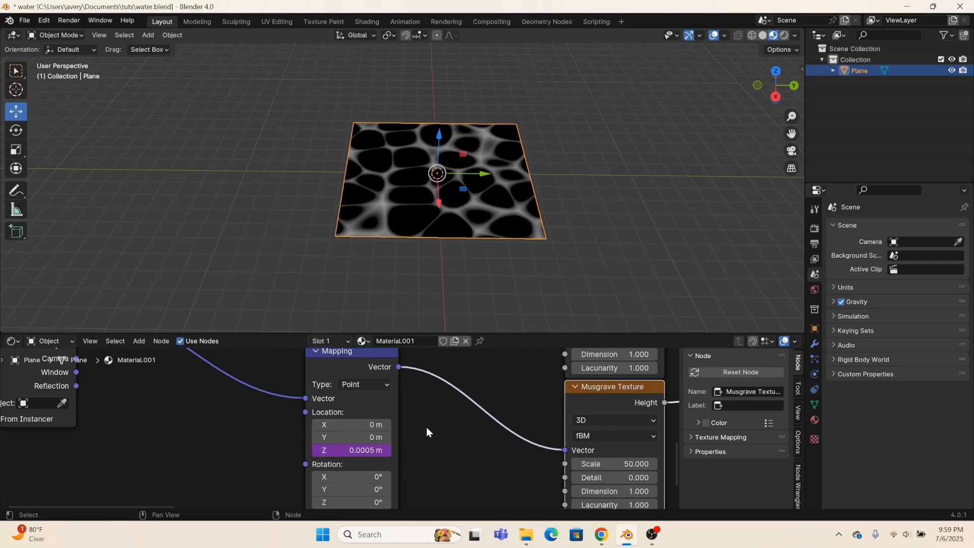
# - Try driving the upper Mapping node's Scale Z with the expression #frame/200
pyautogui.moveTo(424, 431); pyautogui.dragTo(425, 458, button='middle')
pyautogui.click(371, 379)
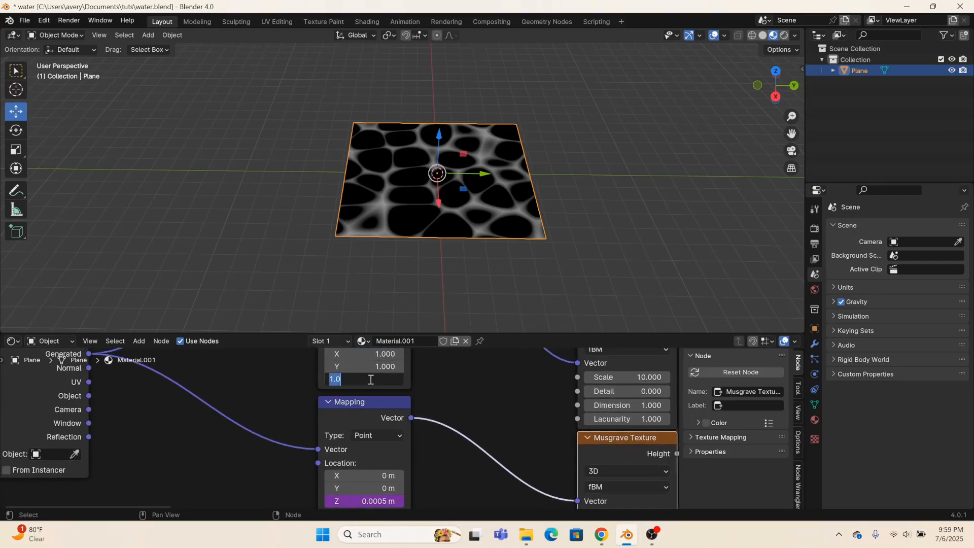
pyautogui.write('#frame/200')
pyautogui.press('Return')
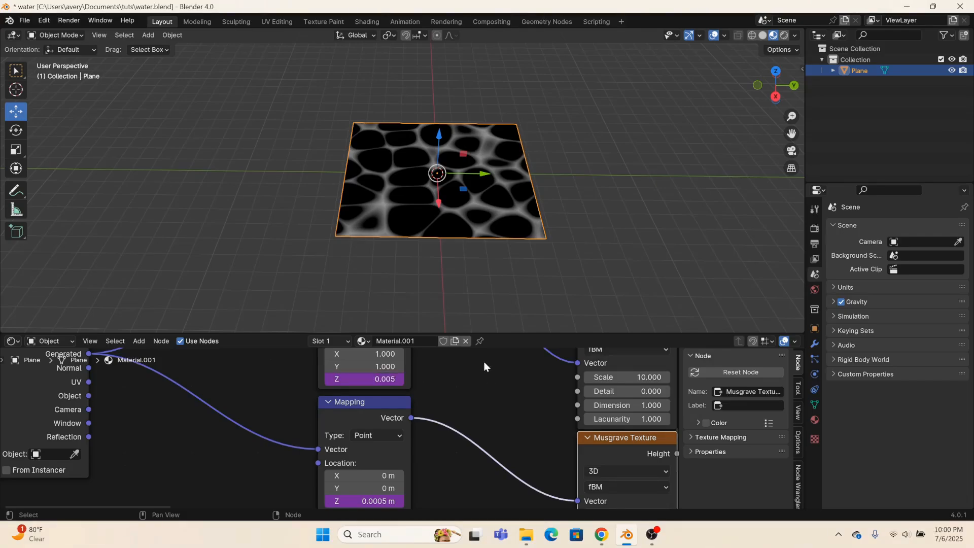
# - Delete the driver from the upper Mapping node's Scale Z and set that value to 0
pyautogui.scroll(-2, 409, 384)
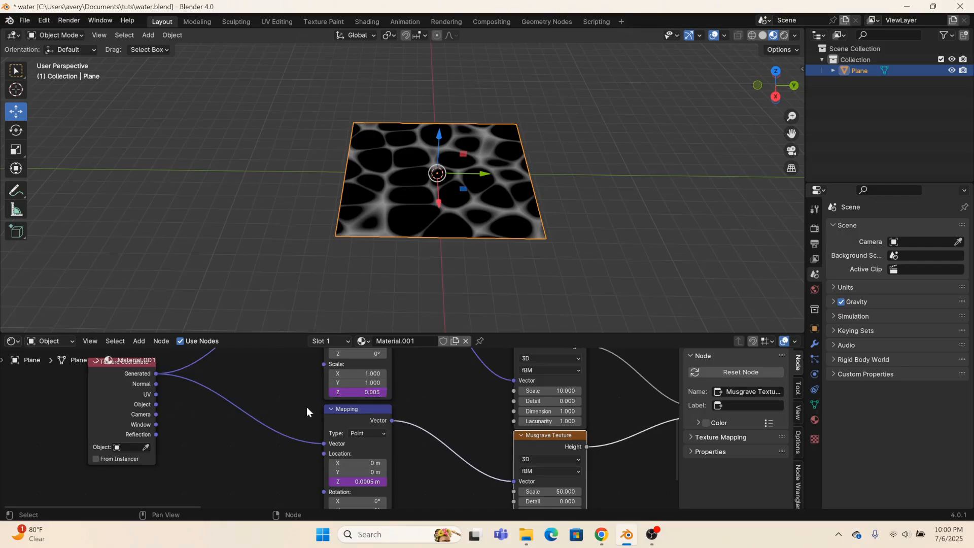
pyautogui.rightClick(354, 394)
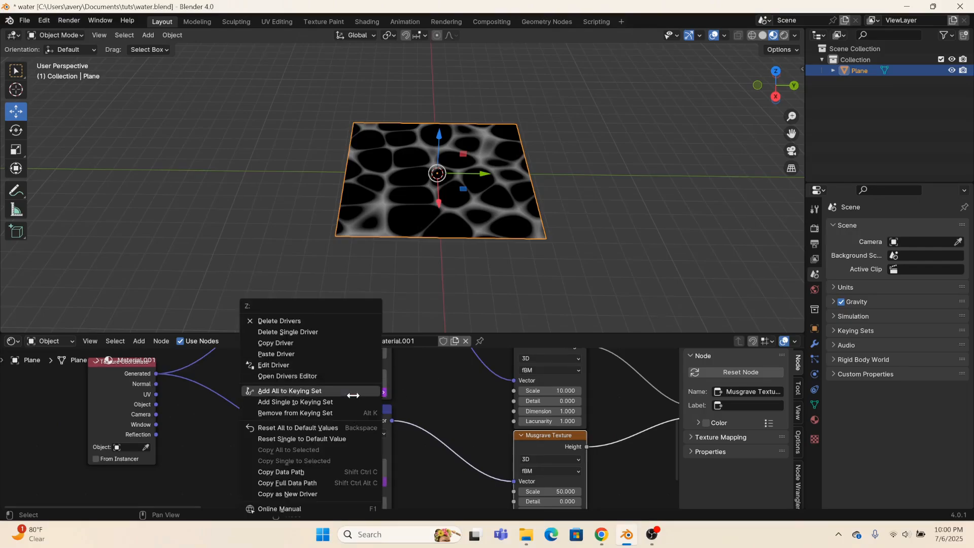
pyautogui.click(299, 321)
pyautogui.click(340, 393)
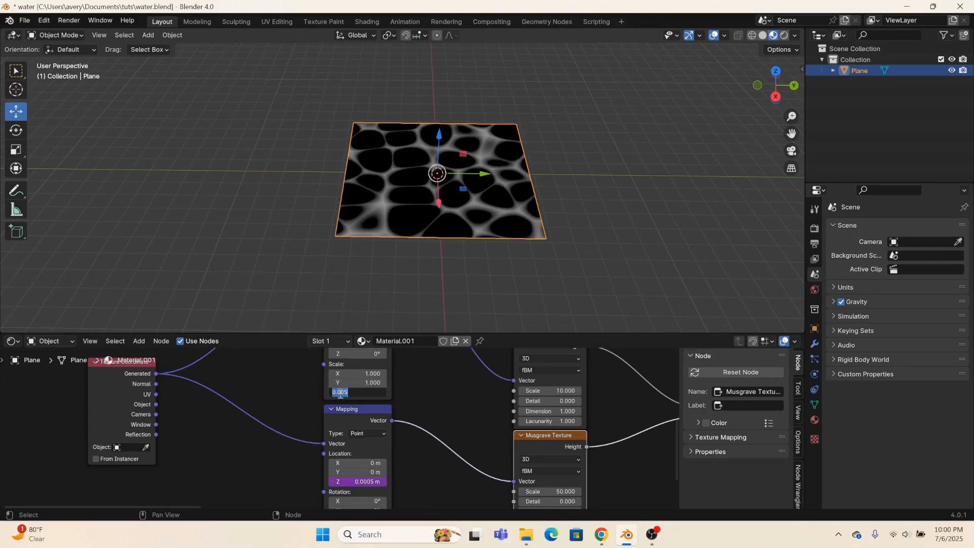
pyautogui.write('0')
pyautogui.press('Return')
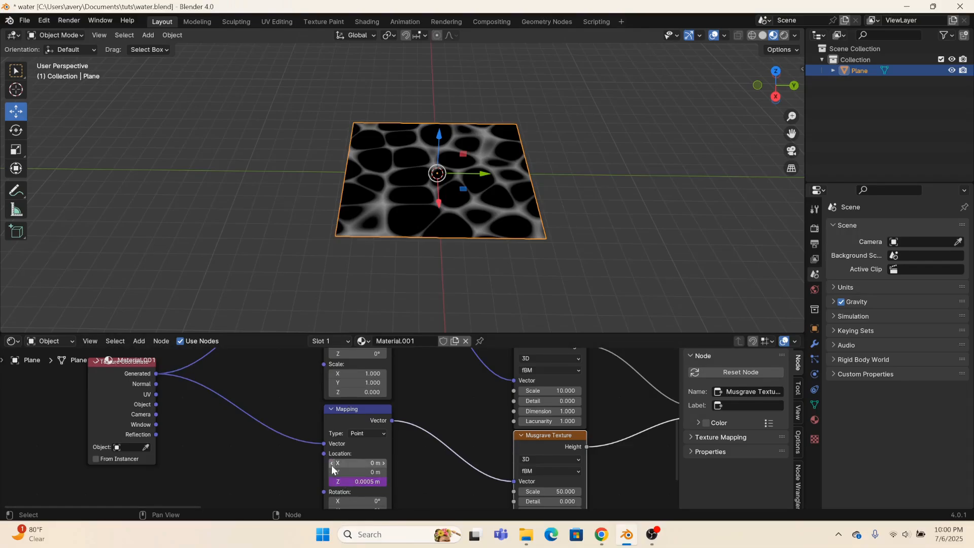
# - Drive the upper Mapping node's Location Z with #frame/200 and play the animation to preview the motion
pyautogui.moveTo(364, 432); pyautogui.dragTo(370, 383, button='middle')
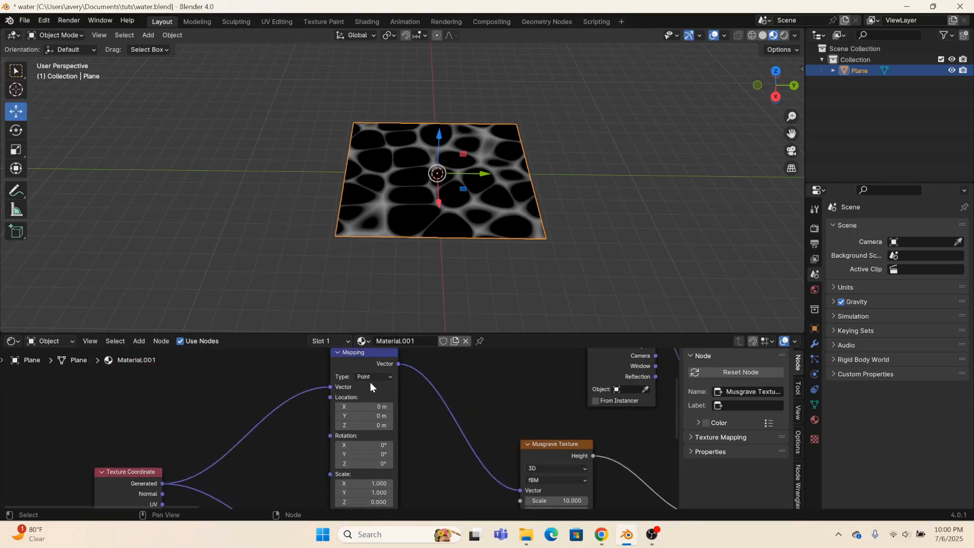
pyautogui.click(367, 428)
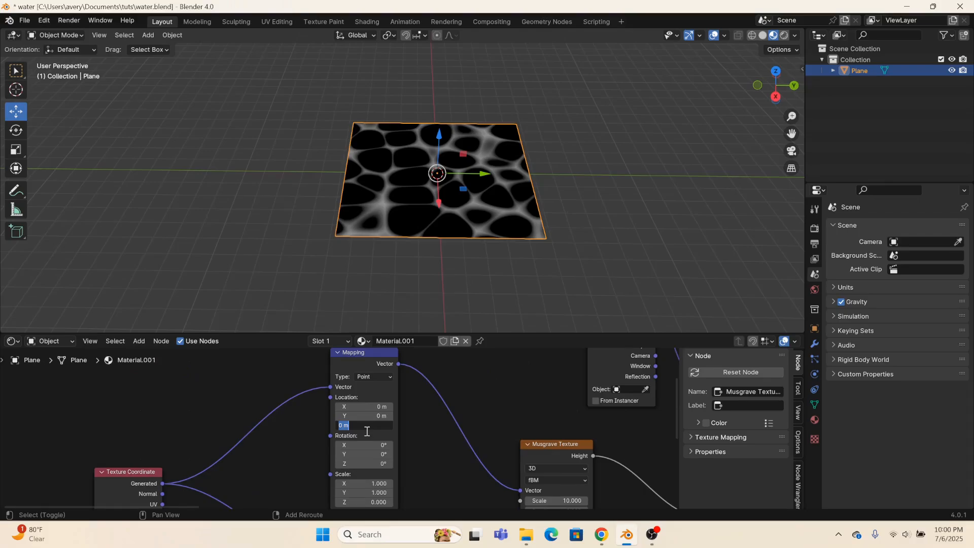
pyautogui.write('#')
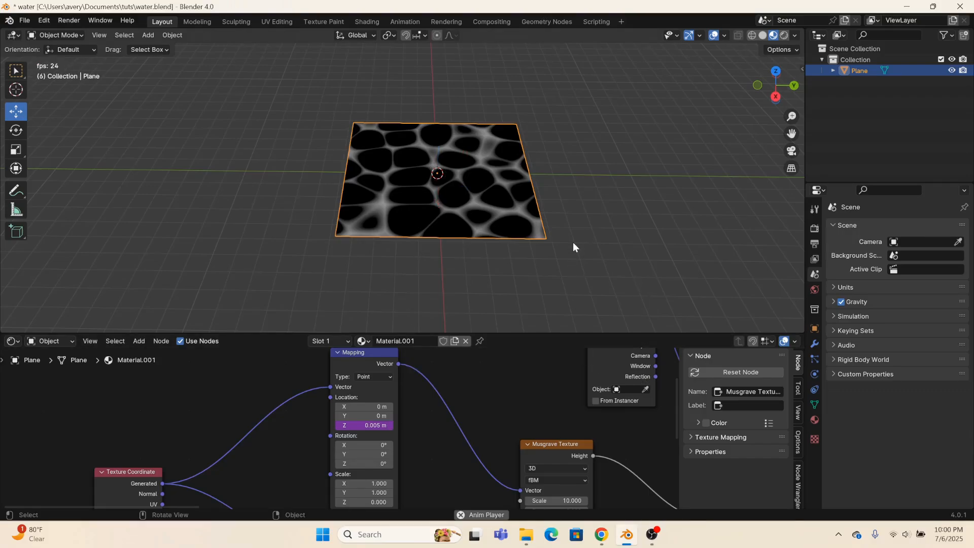
pyautogui.scroll(6, 410, 149)
pyautogui.scroll(-6, 410, 164)
pyautogui.press('space')
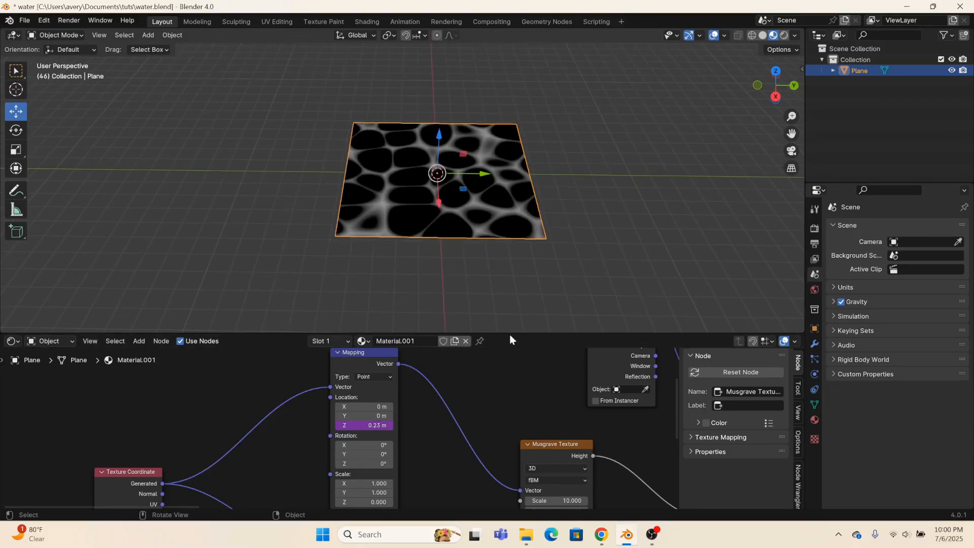
# - Move the Mapping node after Combine XYZ farther from the Caustics frame and link its Vector to the second Voronoi Texture as well
pyautogui.moveTo(549, 393); pyautogui.dragTo(83, 416, button='middle')
pyautogui.moveTo(461, 397); pyautogui.dragTo(29, 460, button='middle')
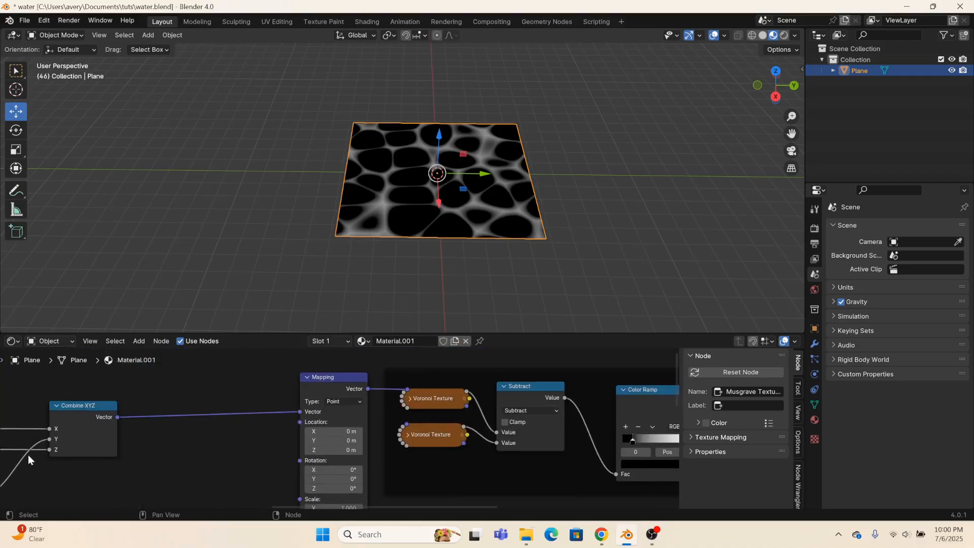
pyautogui.moveTo(217, 456); pyautogui.dragTo(255, 416, button='middle')
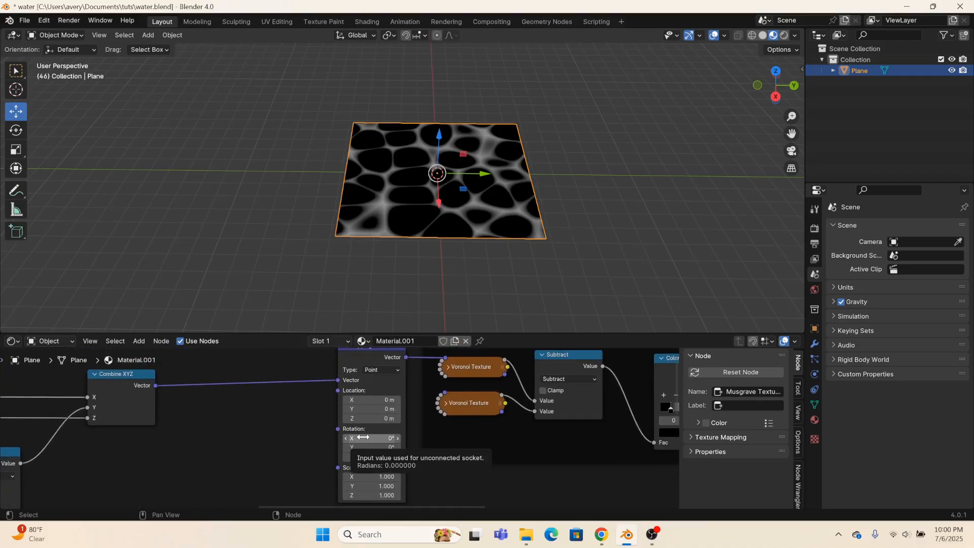
pyautogui.moveTo(360, 358); pyautogui.dragTo(445, 394)
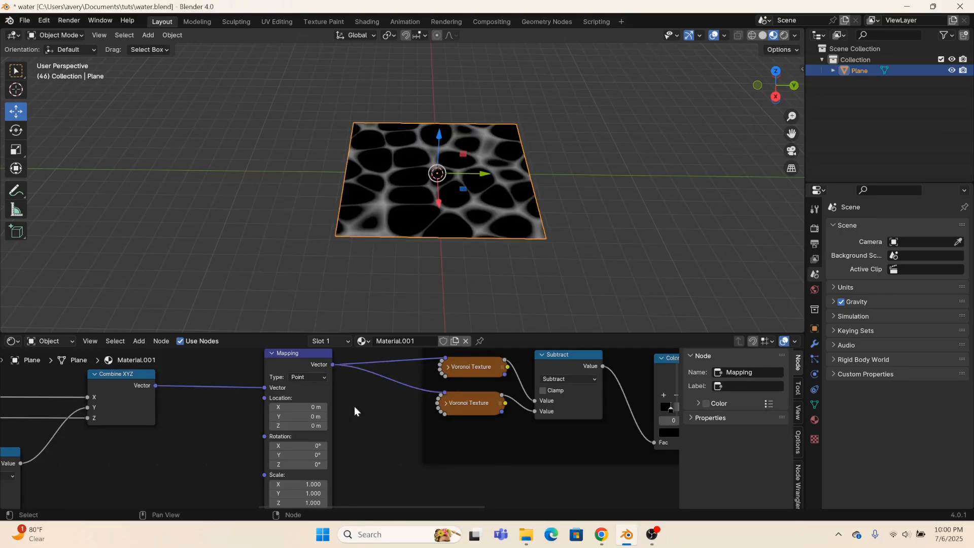
# - Drive the Rotation X of the Mapping node after Combine XYZ with #frame/300 and play the animation to preview the motion
pyautogui.moveTo(327, 480); pyautogui.dragTo(398, 458, button='middle')
pyautogui.scroll(-4, 350, 429)
pyautogui.moveTo(337, 394); pyautogui.dragTo(321, 404, button='middle')
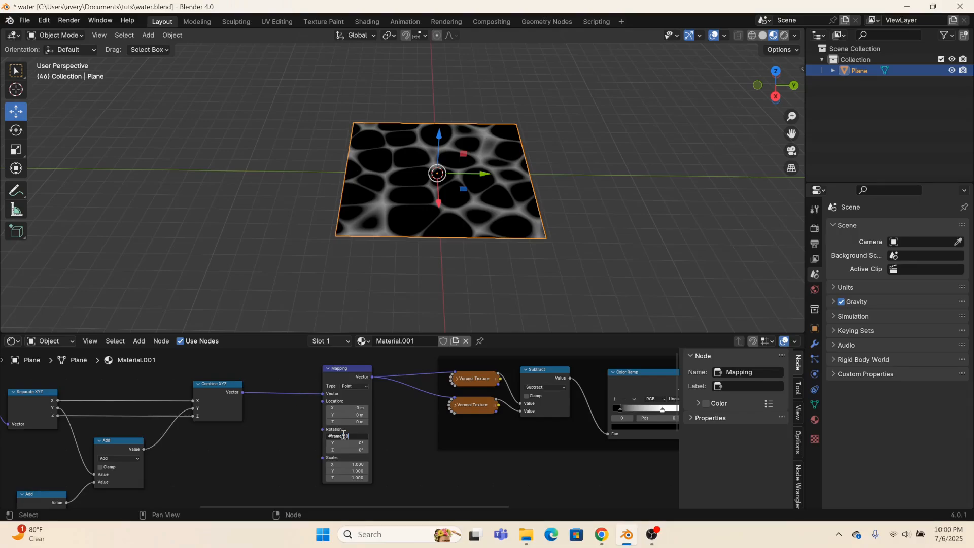
pyautogui.press('Return')
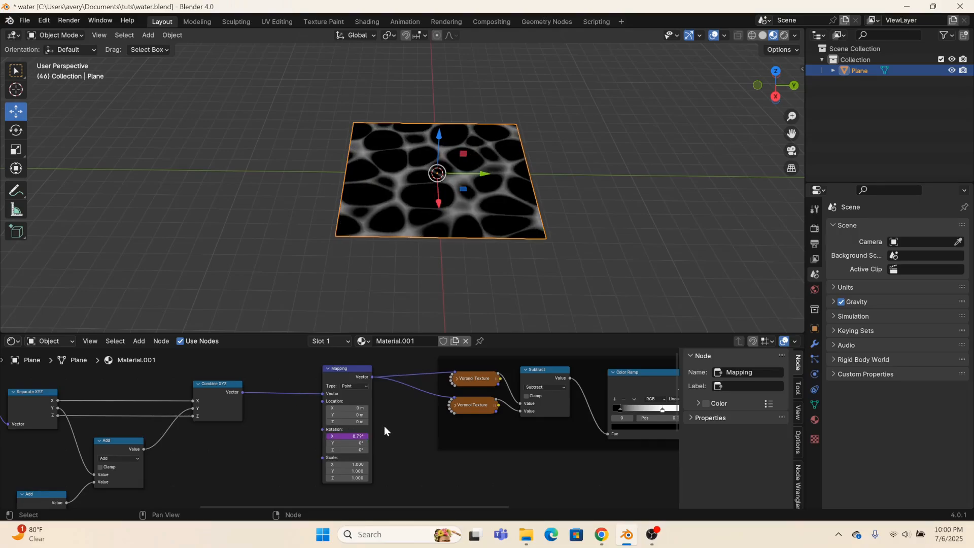
pyautogui.scroll(-3, 385, 425)
pyautogui.press('space')
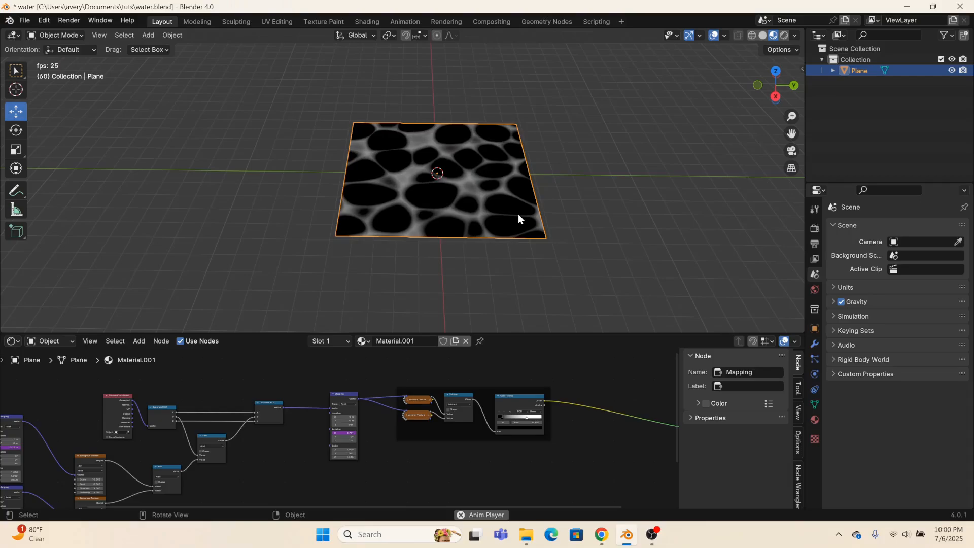
pyautogui.scroll(5, 518, 214)
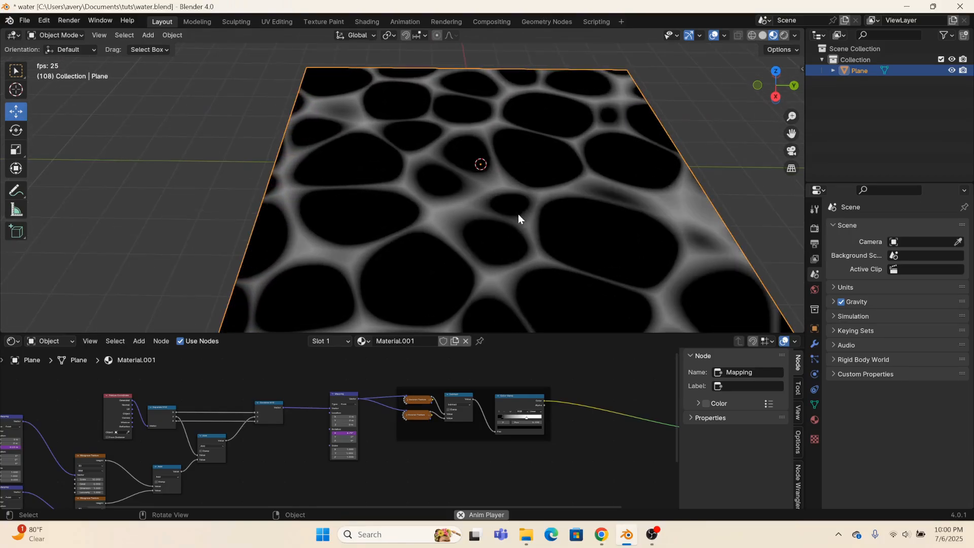
pyautogui.scroll(-5, 519, 214)
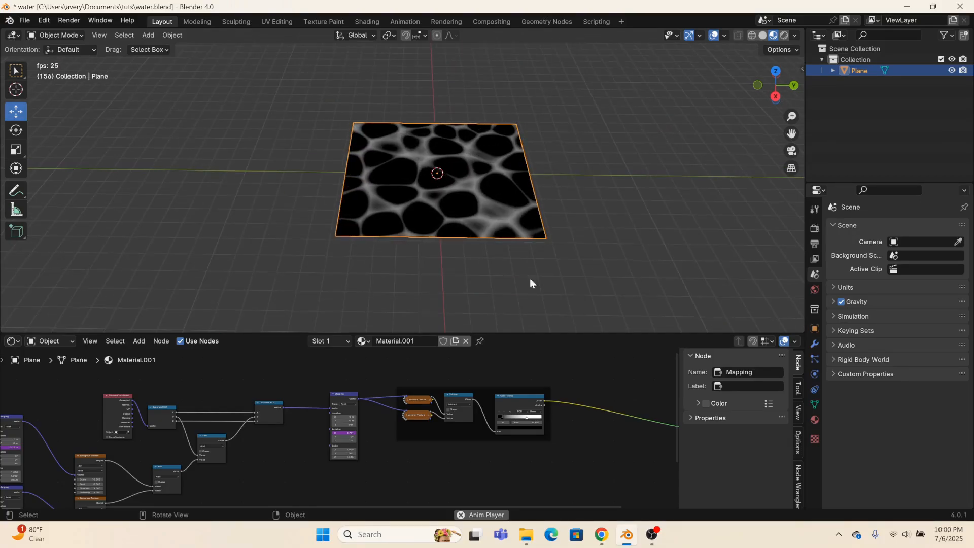
# - Try recolouring the Color Ramp's black stop to a saturated blue, and undo the colour change
pyautogui.scroll(4, 399, 412)
pyautogui.scroll(5, 400, 412)
pyautogui.moveTo(400, 412); pyautogui.dragTo(304, 504, button='middle')
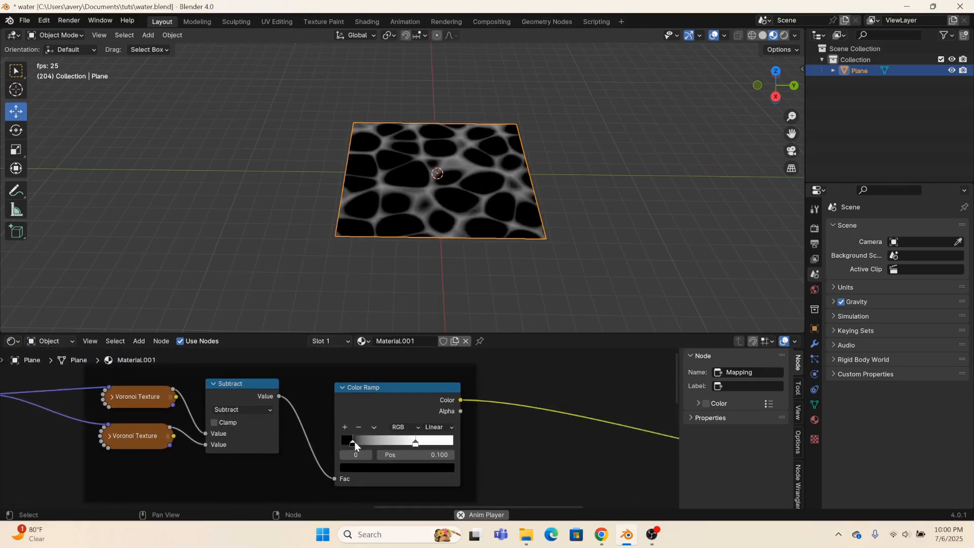
pyautogui.click(361, 466)
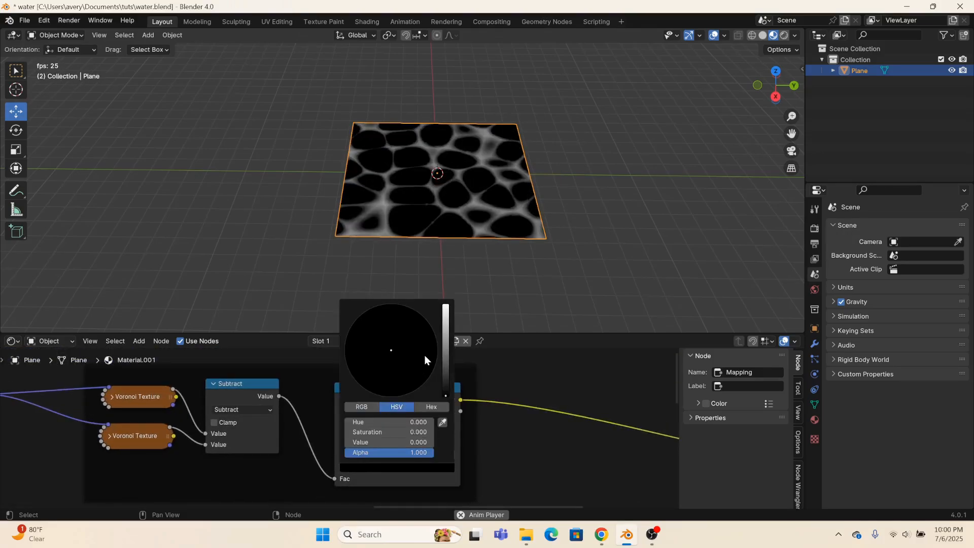
pyautogui.moveTo(446, 356); pyautogui.dragTo(446, 324)
pyautogui.moveTo(420, 341); pyautogui.dragTo(435, 336)
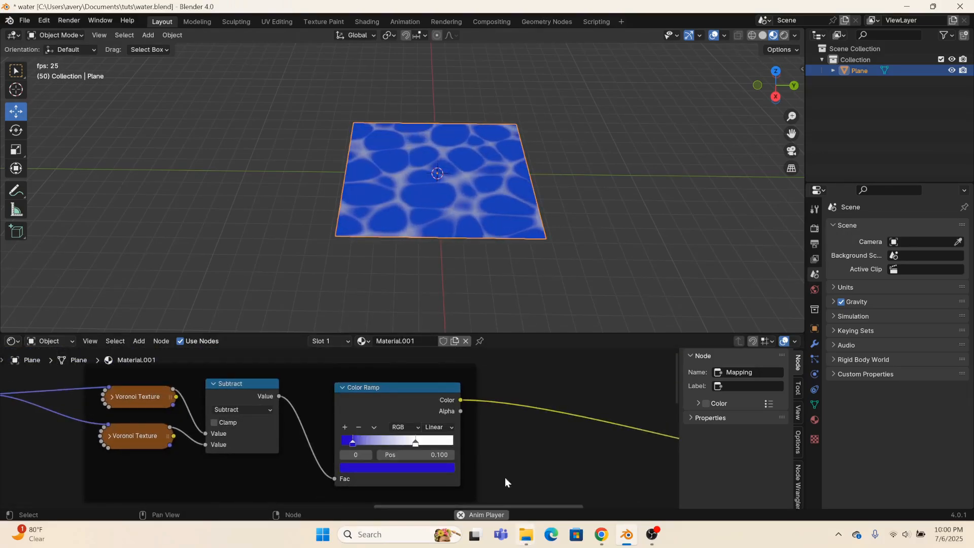
pyautogui.hotkey('ctrl', 'z')
# - Move the Mapping node after Combine XYZ closer to the Combine XYZ node
pyautogui.scroll(-3, 424, 428)
pyautogui.scroll(-2, 256, 450)
pyautogui.moveTo(255, 451); pyautogui.dragTo(574, 426, button='middle')
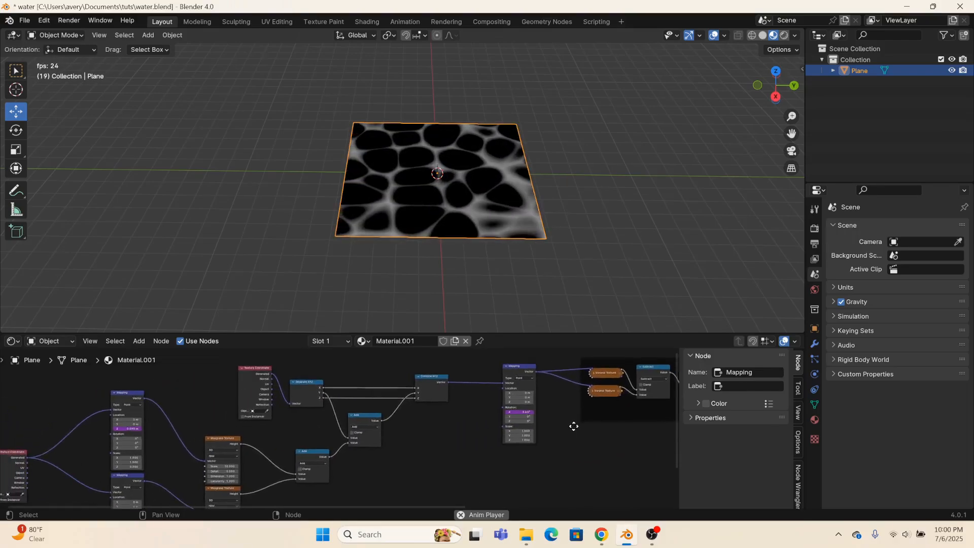
pyautogui.moveTo(527, 361); pyautogui.dragTo(500, 361)
pyautogui.click(501, 361)
pyautogui.scroll(-2, 418, 397)
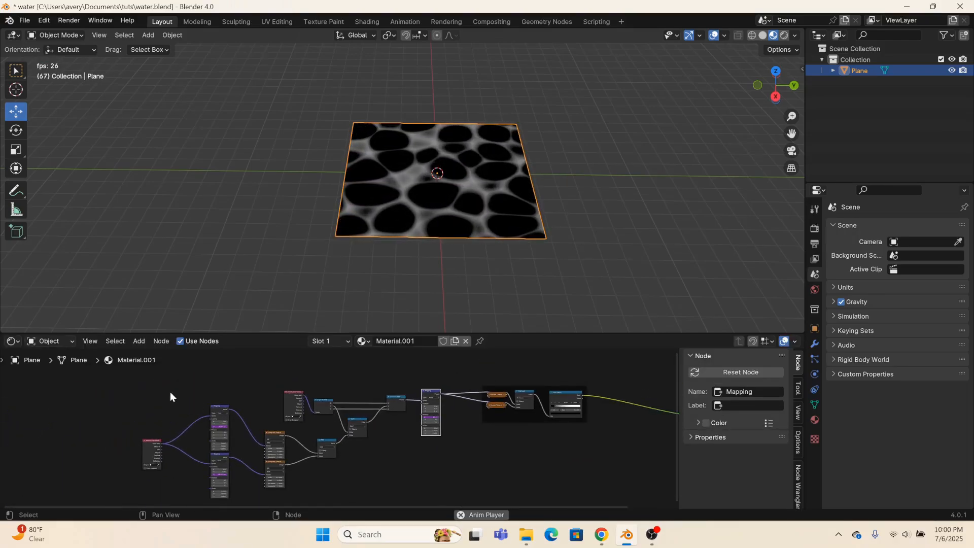
# - Add a Frame node and place all the coordinate distortion nodes, including the final Mapping node, inside it
pyautogui.hotkey('shift', 'a')
pyautogui.click(156, 376)
pyautogui.write('fra')
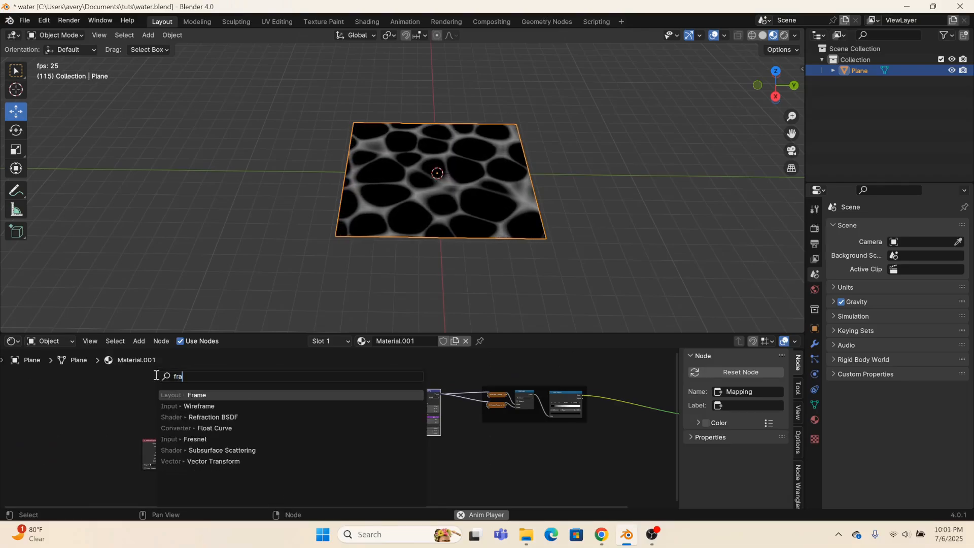
pyautogui.write('m')
pyautogui.press('Return')
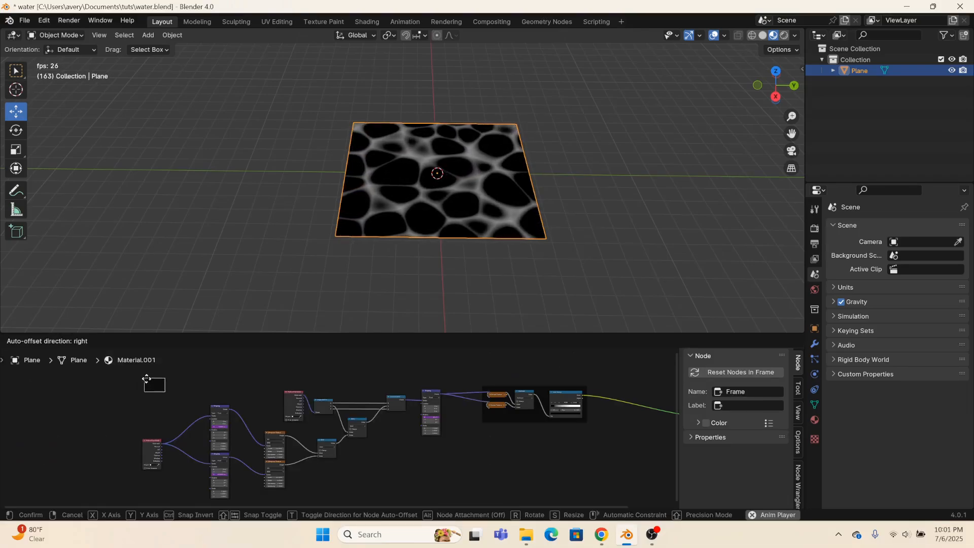
pyautogui.click(123, 367)
pyautogui.moveTo(139, 386); pyautogui.dragTo(443, 513)
pyautogui.moveTo(152, 444); pyautogui.dragTo(137, 378)
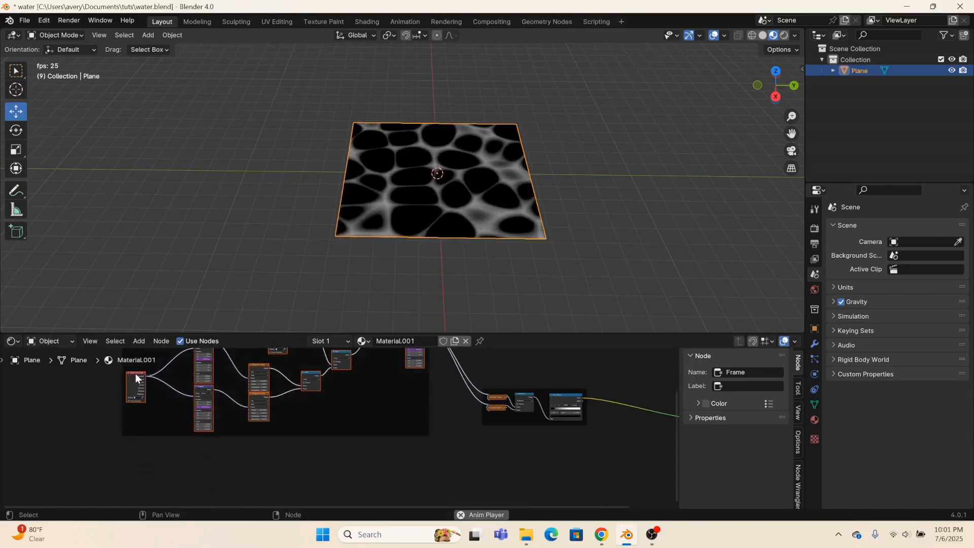
# - Name the new frame wiggles and line up the frame and the Material Output node with the Caustics frame
pyautogui.moveTo(421, 421); pyautogui.dragTo(444, 491)
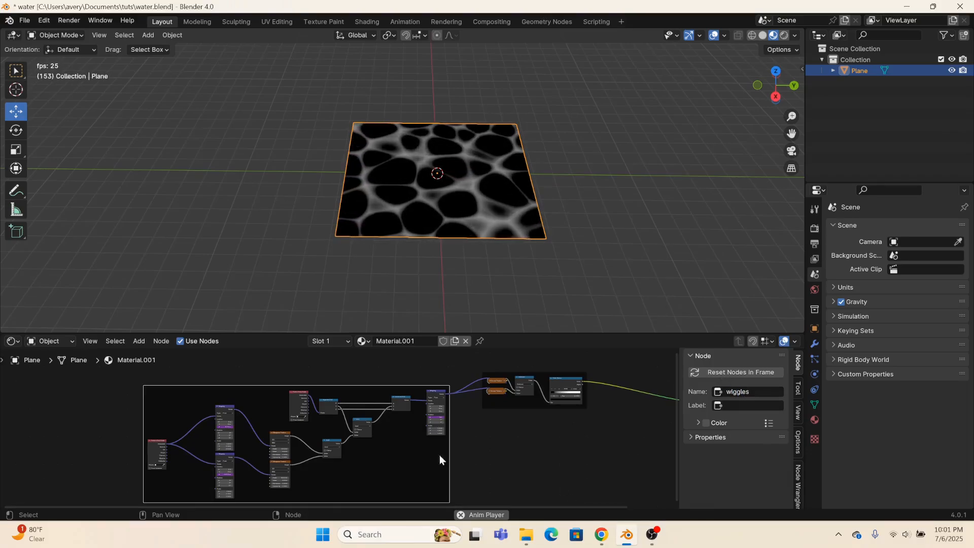
pyautogui.moveTo(444, 463); pyautogui.dragTo(441, 446)
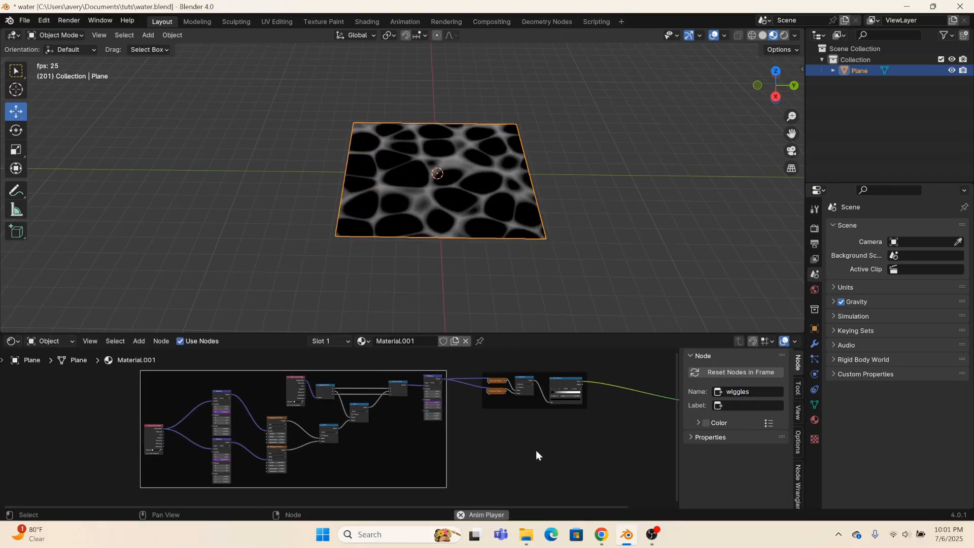
pyautogui.click(546, 451)
pyautogui.moveTo(577, 450); pyautogui.dragTo(384, 467, button='middle')
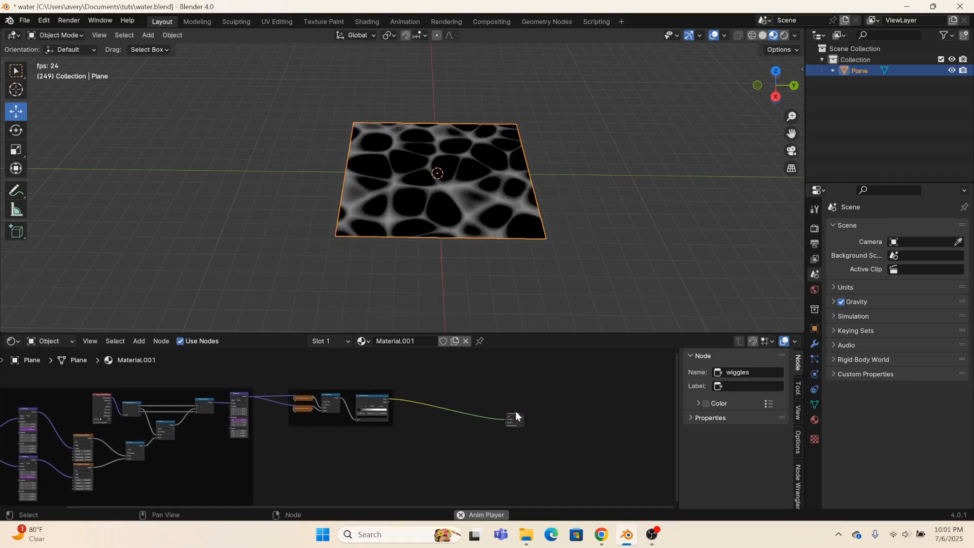
pyautogui.moveTo(516, 413); pyautogui.dragTo(541, 394)
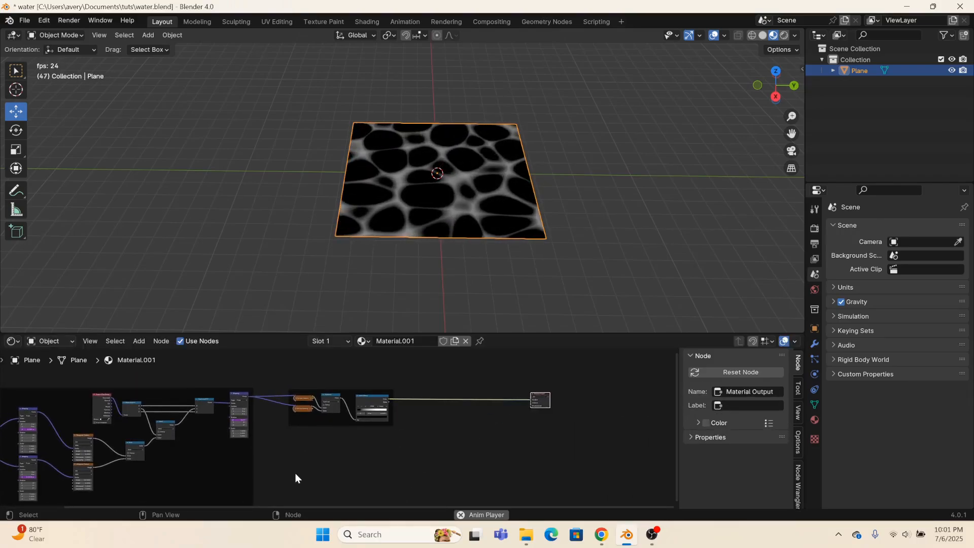
# - Duplicate the Color Ramp below the original and link the Subtract node's Value to the duplicate's Fac input
pyautogui.scroll(4, 355, 446)
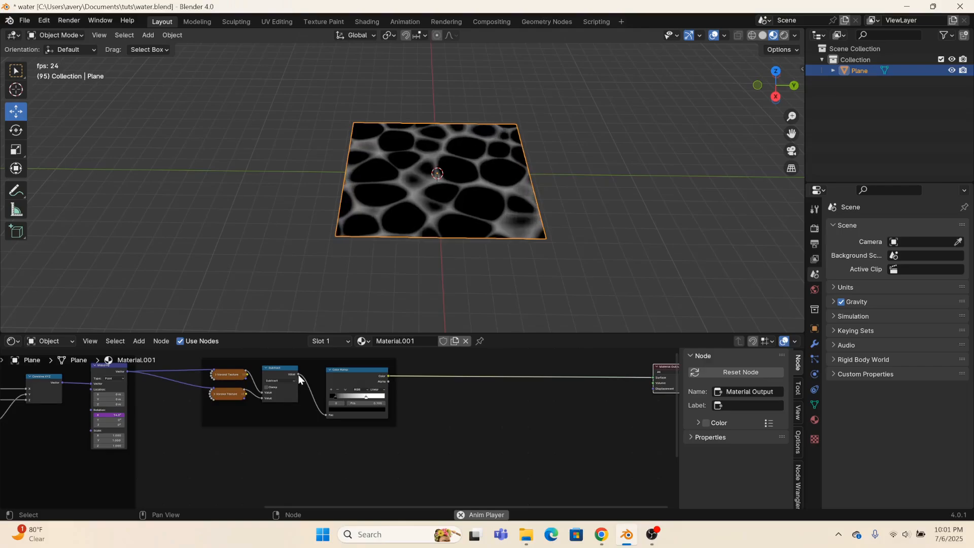
pyautogui.moveTo(298, 375); pyautogui.dragTo(342, 479)
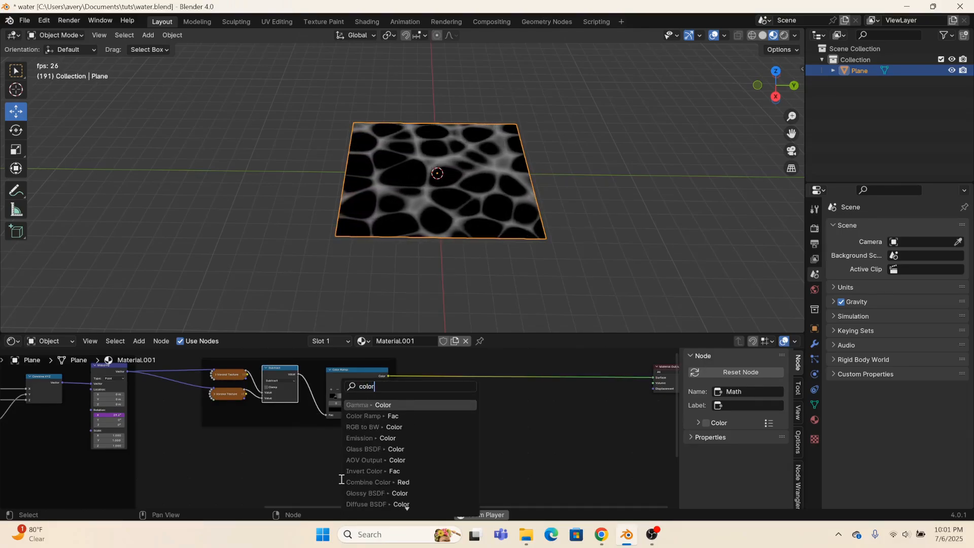
pyautogui.click(291, 444)
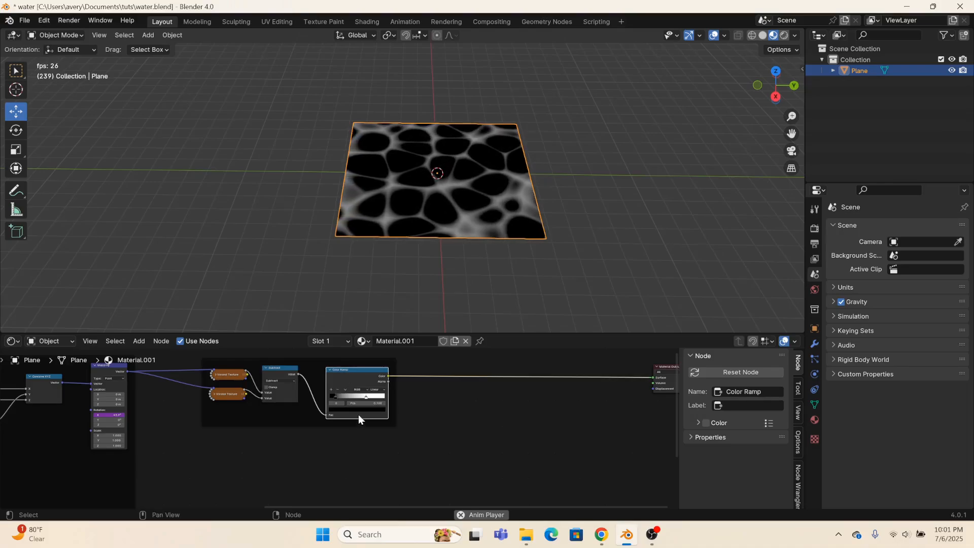
pyautogui.hotkey('shift', 'd')
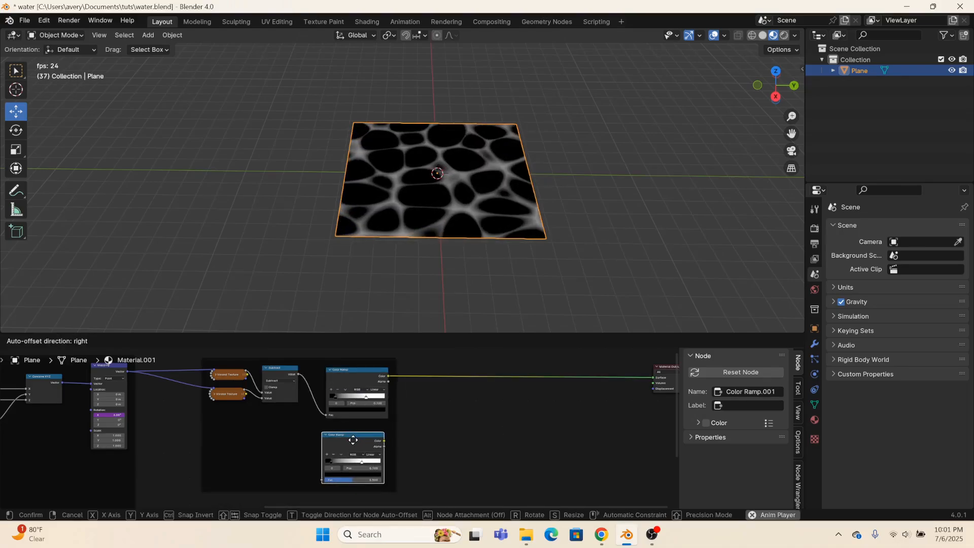
pyautogui.click(355, 438)
pyautogui.moveTo(297, 374); pyautogui.dragTo(325, 477)
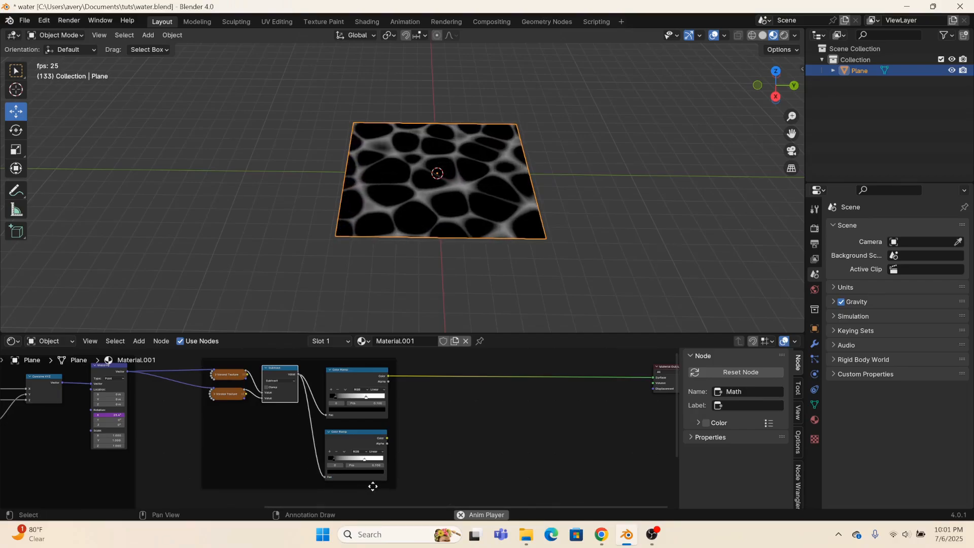
# - Link the duplicated Color Ramp's Color to the Material Output's Surface and set its white stop to position 0.408
pyautogui.scroll(2, 390, 442)
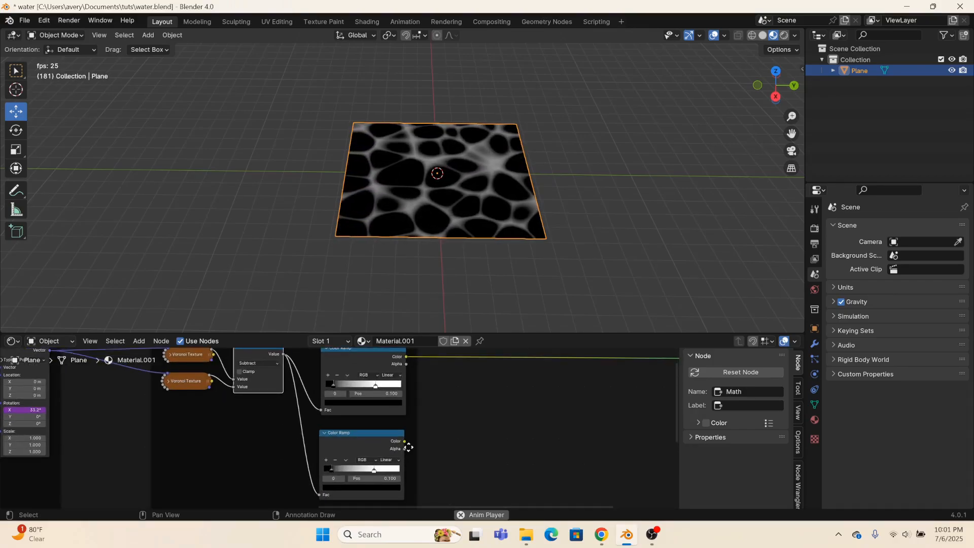
pyautogui.moveTo(404, 441); pyautogui.dragTo(577, 376)
pyautogui.moveTo(314, 446); pyautogui.dragTo(534, 401, button='middle')
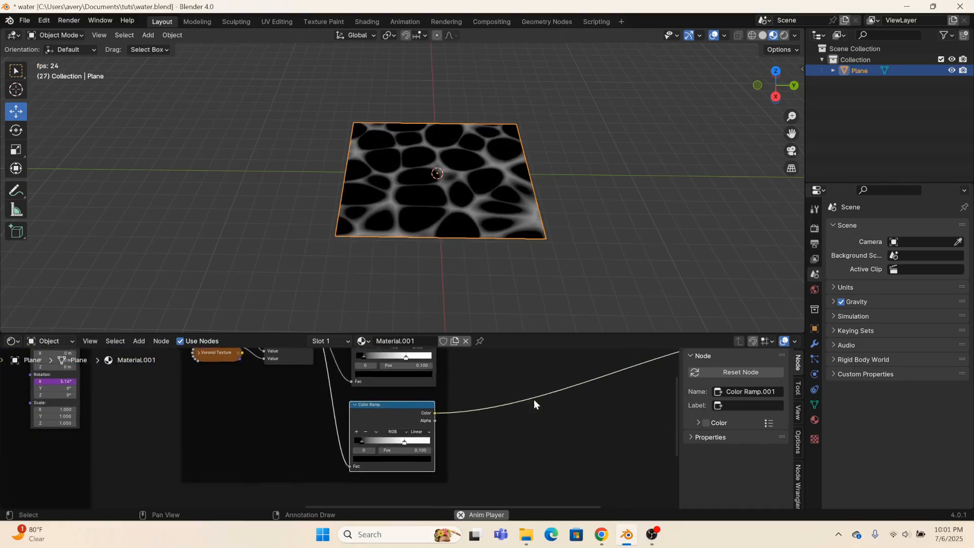
pyautogui.scroll(5, 472, 416)
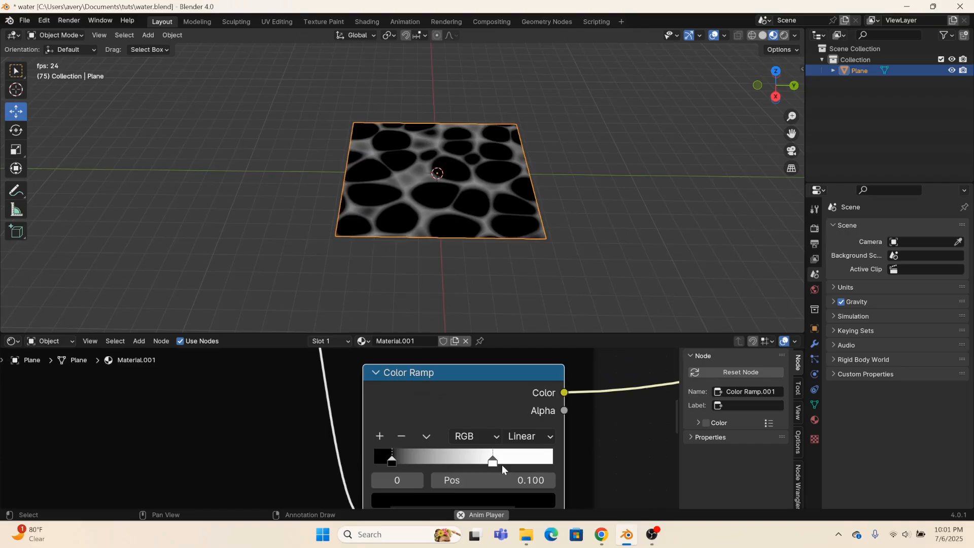
pyautogui.moveTo(494, 462); pyautogui.dragTo(490, 463)
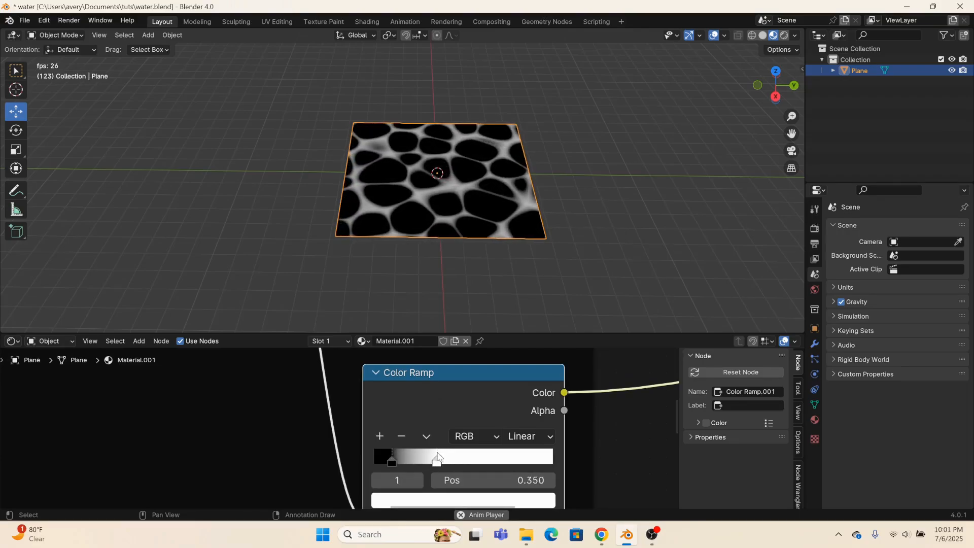
pyautogui.moveTo(385, 459); pyautogui.dragTo(447, 459)
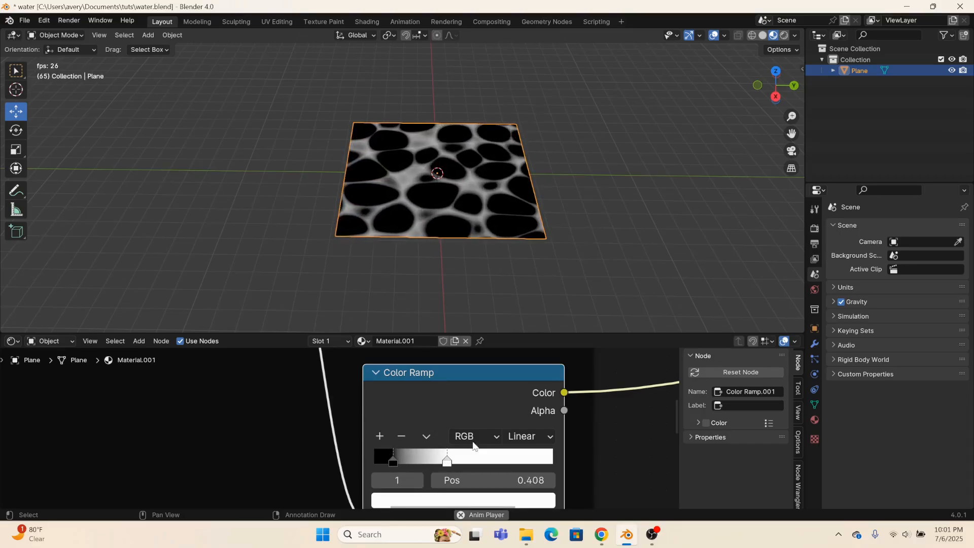
# - Add a Mix Color node in Add mode with the upper Color Ramp's Color linked to its A input
pyautogui.scroll(-3, 520, 426)
pyautogui.moveTo(520, 426); pyautogui.dragTo(312, 424, button='middle')
pyautogui.scroll(-2, 286, 435)
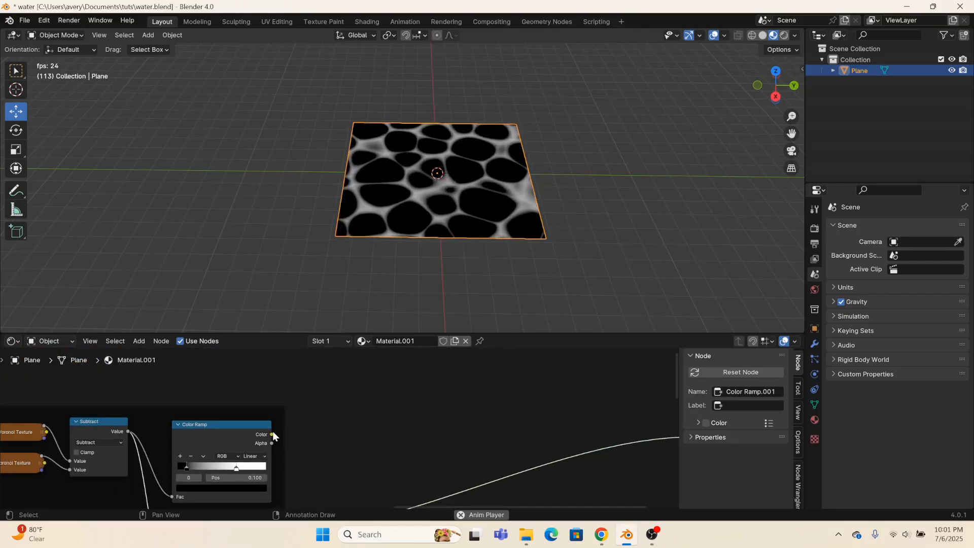
pyautogui.moveTo(272, 435); pyautogui.dragTo(421, 435)
pyautogui.write('q')
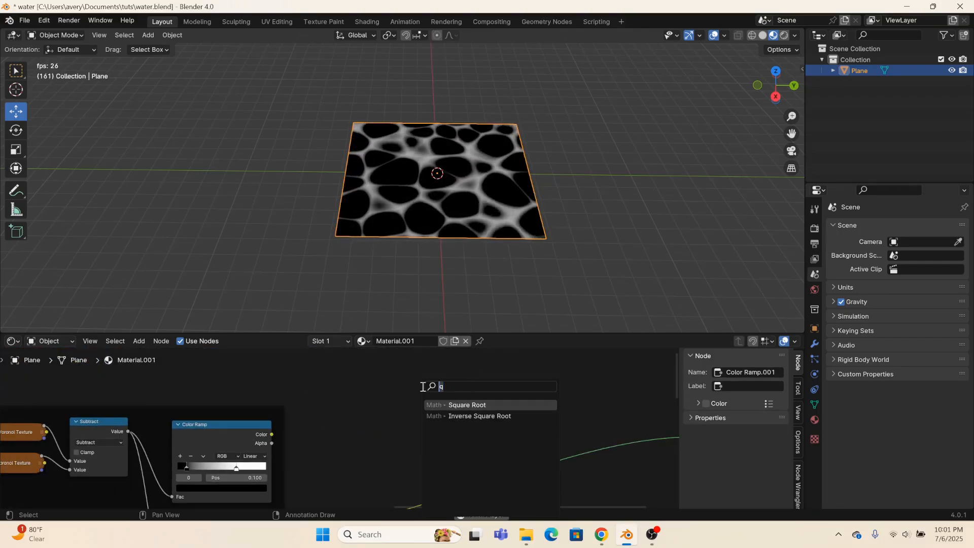
pyautogui.press('BackSpace')
pyautogui.write('add')
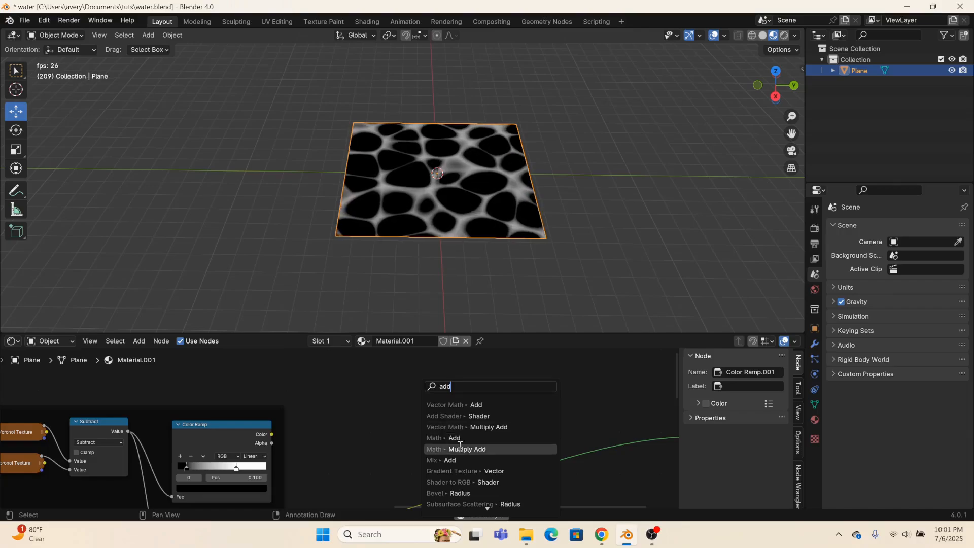
pyautogui.click(459, 460)
pyautogui.click(466, 476)
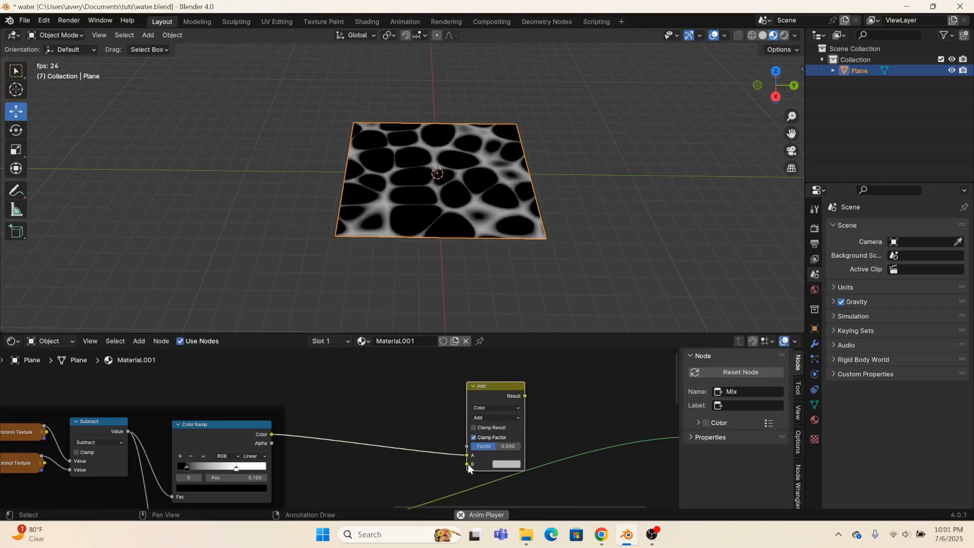
# - Link the lower Color Ramp's Color to the Add node's B input and the Add node's Result to the Material Output's Surface
pyautogui.moveTo(468, 463); pyautogui.dragTo(269, 433)
pyautogui.moveTo(463, 402); pyautogui.dragTo(305, 473, button='middle')
pyautogui.moveTo(367, 365); pyautogui.dragTo(537, 406)
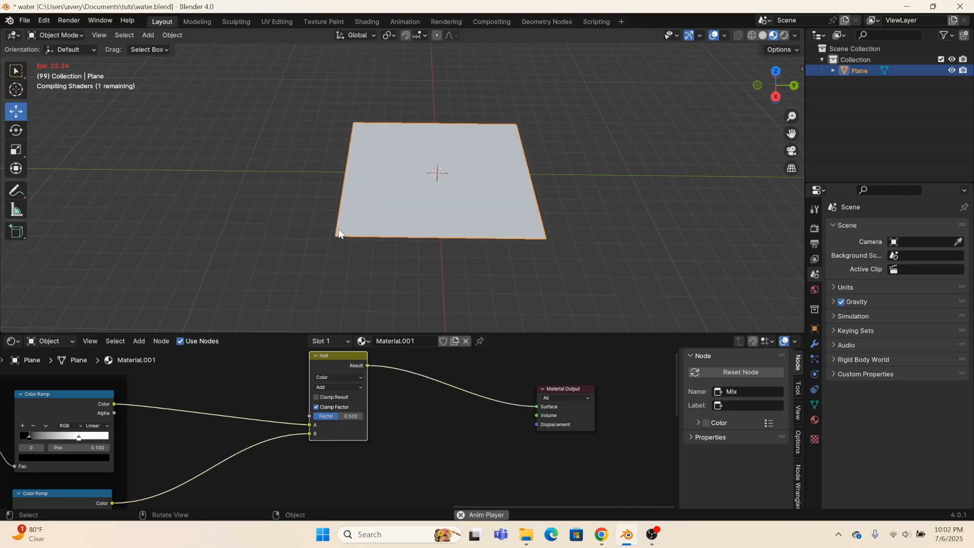
pyautogui.scroll(2, 343, 232)
pyautogui.scroll(4, 365, 231)
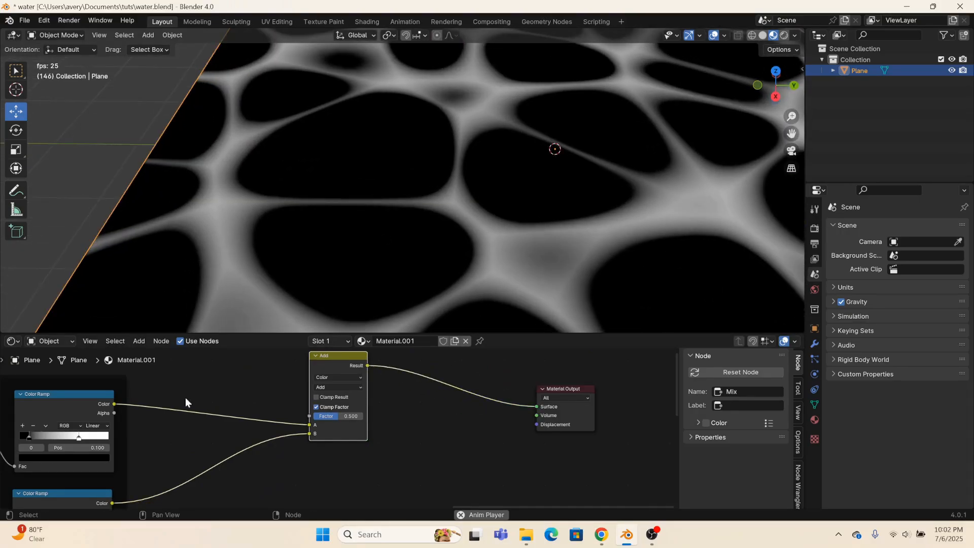
# - Change the upper Color Ramp's white stop to a bright blue
pyautogui.moveTo(185, 402); pyautogui.dragTo(434, 398, button='middle')
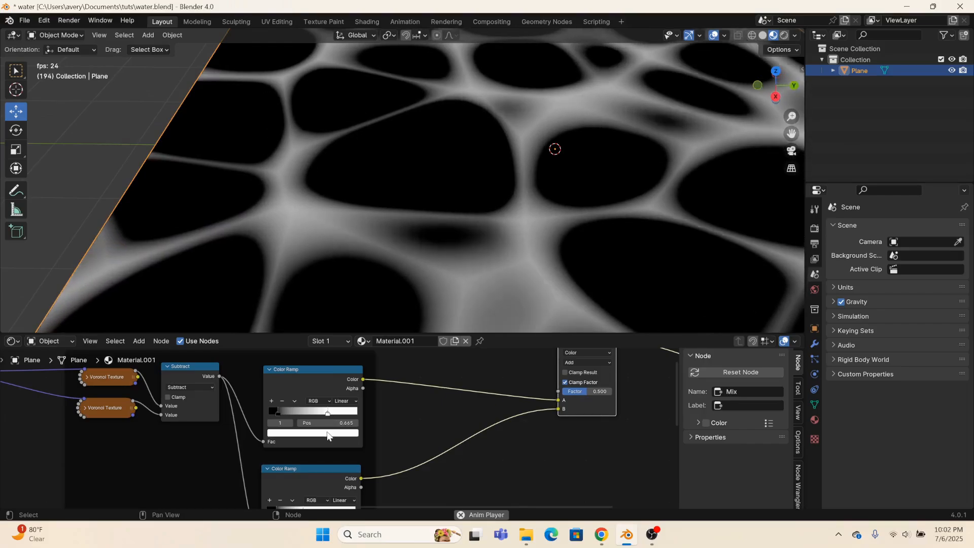
pyautogui.click(327, 434)
pyautogui.moveTo(319, 327); pyautogui.dragTo(325, 313)
pyautogui.moveTo(412, 389); pyautogui.dragTo(474, 449, button='middle')
pyautogui.moveTo(431, 424); pyautogui.dragTo(413, 465, button='middle')
pyautogui.scroll(4, 351, 470)
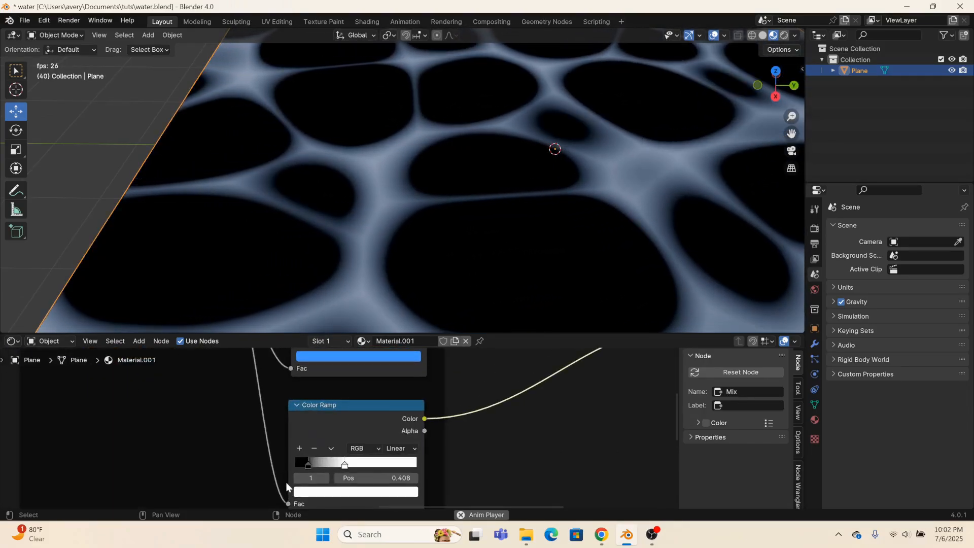
# - Move the lower Color Ramp's white stop to position 0.224
pyautogui.moveTo(344, 465); pyautogui.dragTo(326, 461)
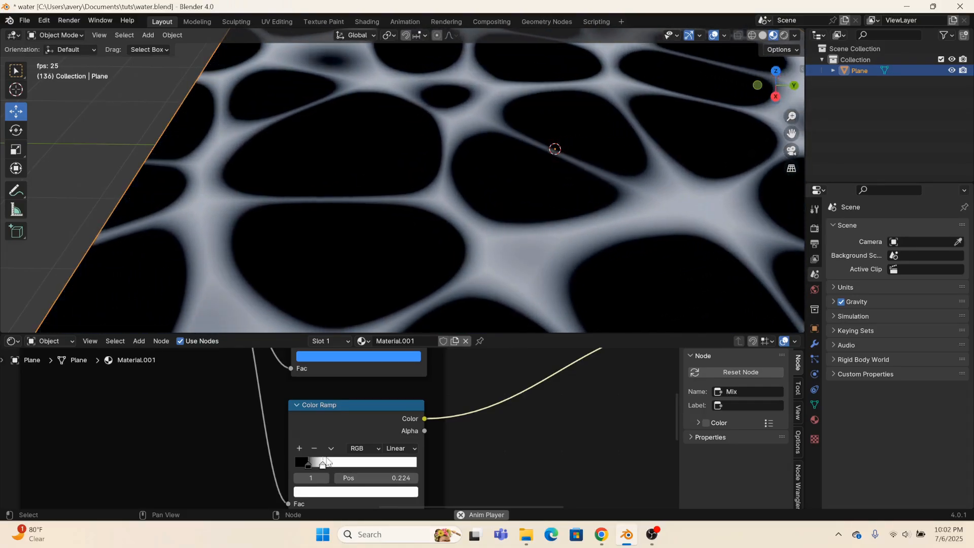
pyautogui.scroll(-5, 466, 282)
pyautogui.scroll(6, 447, 282)
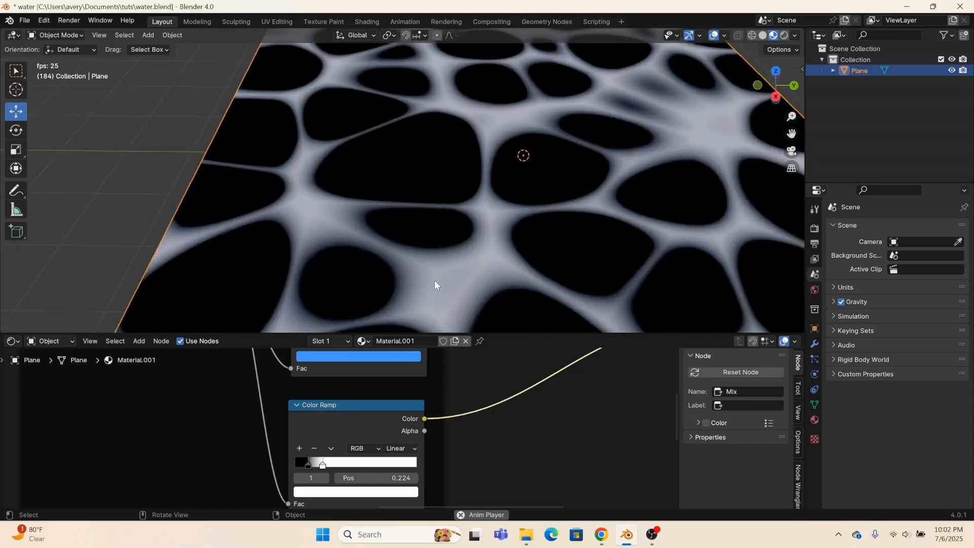
pyautogui.scroll(3, 435, 284)
# - Change the upper Color Ramp's blue stop to pure white with Saturation 0 and Value 1
pyautogui.moveTo(473, 412); pyautogui.dragTo(404, 436, button='middle')
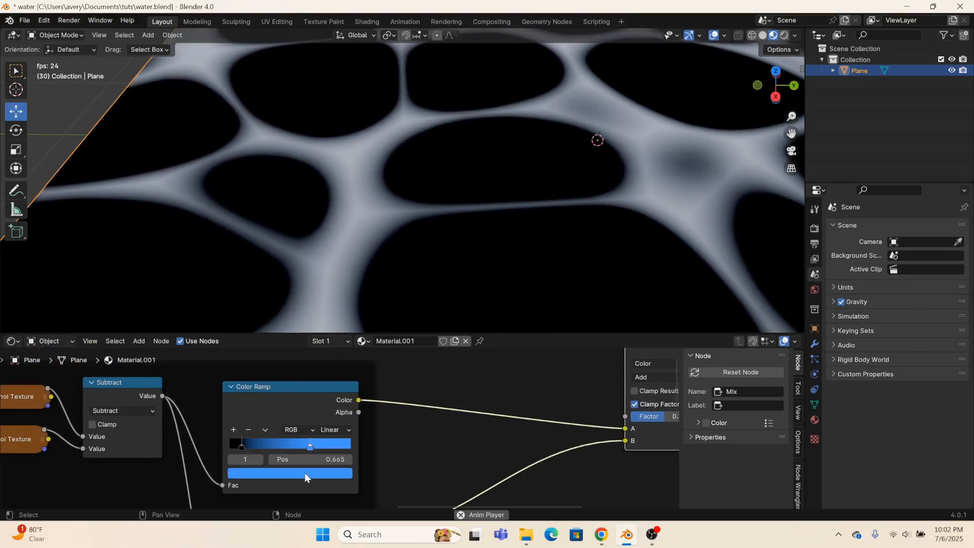
pyautogui.click(305, 474)
pyautogui.moveTo(343, 353); pyautogui.dragTo(359, 409)
pyautogui.click(387, 424)
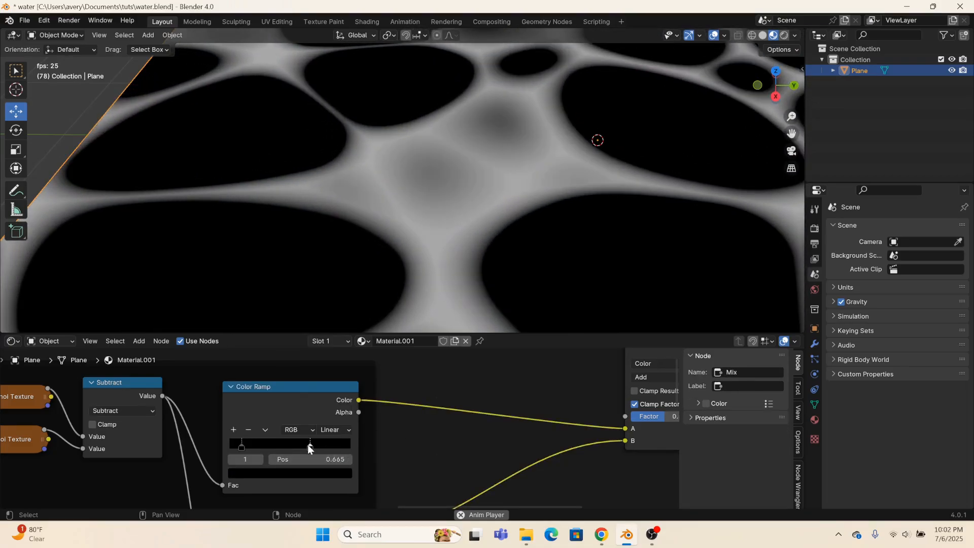
pyautogui.click(311, 471)
pyautogui.moveTo(337, 334); pyautogui.dragTo(343, 299)
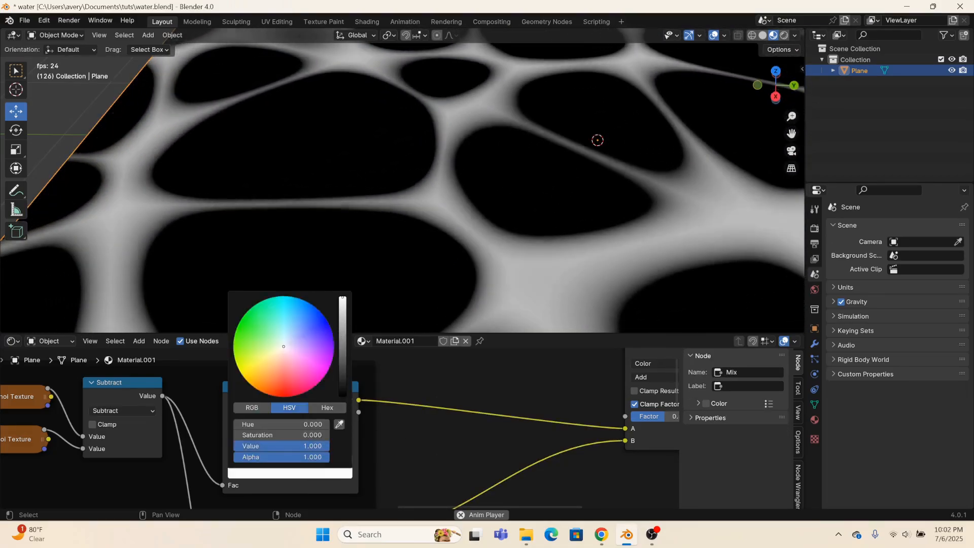
pyautogui.scroll(-8, 481, 297)
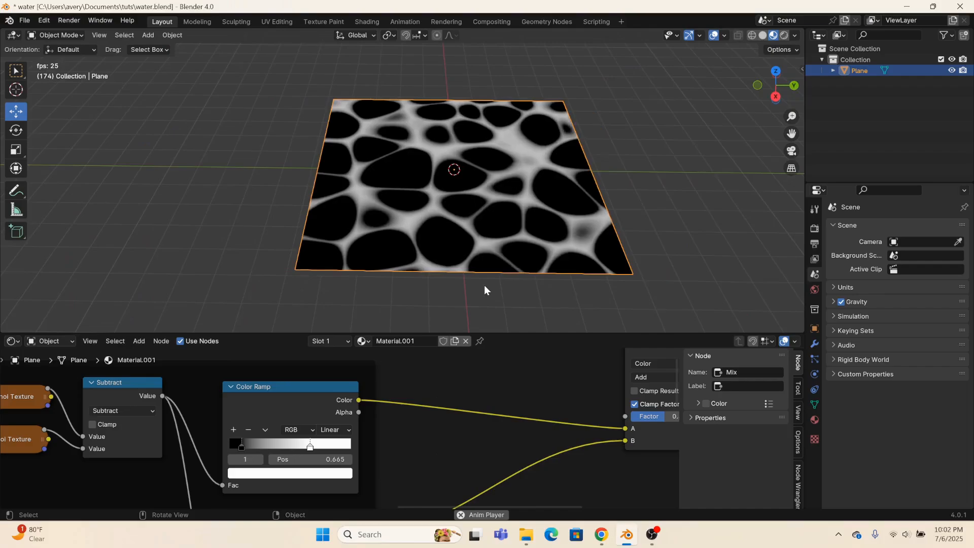
# - Try moving the upper Color Ramp's white stop slightly farther along the gradient
pyautogui.moveTo(442, 446); pyautogui.dragTo(546, 403, button='middle')
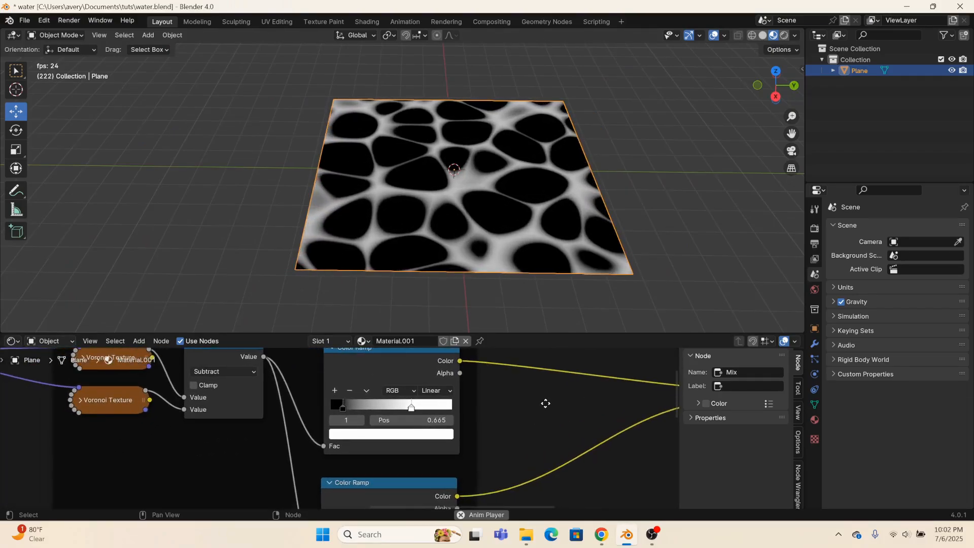
pyautogui.moveTo(411, 406); pyautogui.dragTo(430, 404)
pyautogui.scroll(-5, 534, 419)
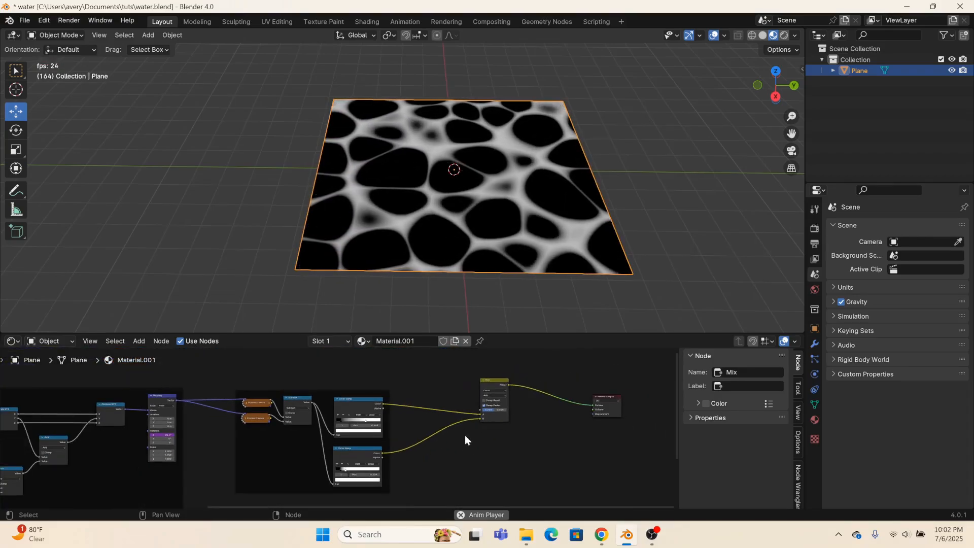
# - Set the Factor of the Add node that combines the two Color Ramps to 1.000
pyautogui.moveTo(449, 441); pyautogui.dragTo(504, 433, button='middle')
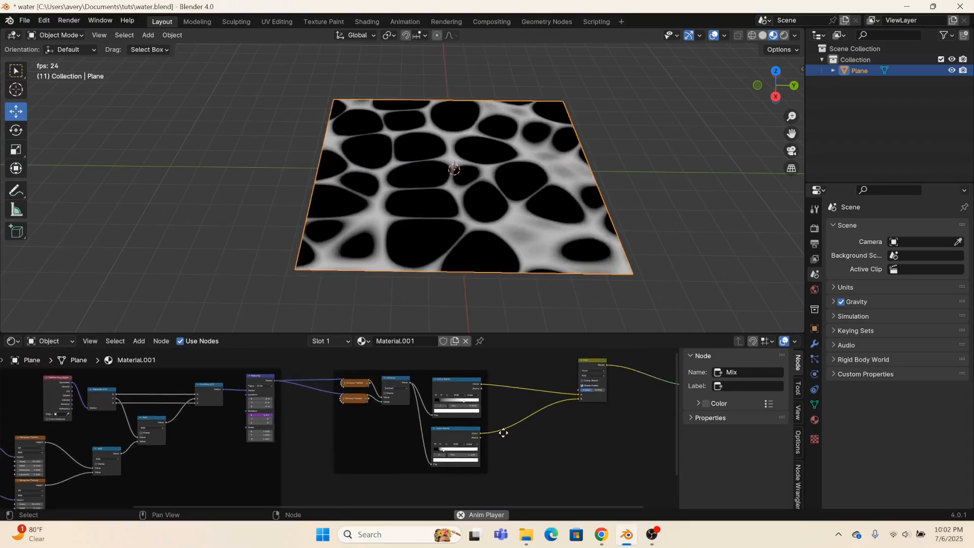
pyautogui.scroll(1, 503, 433)
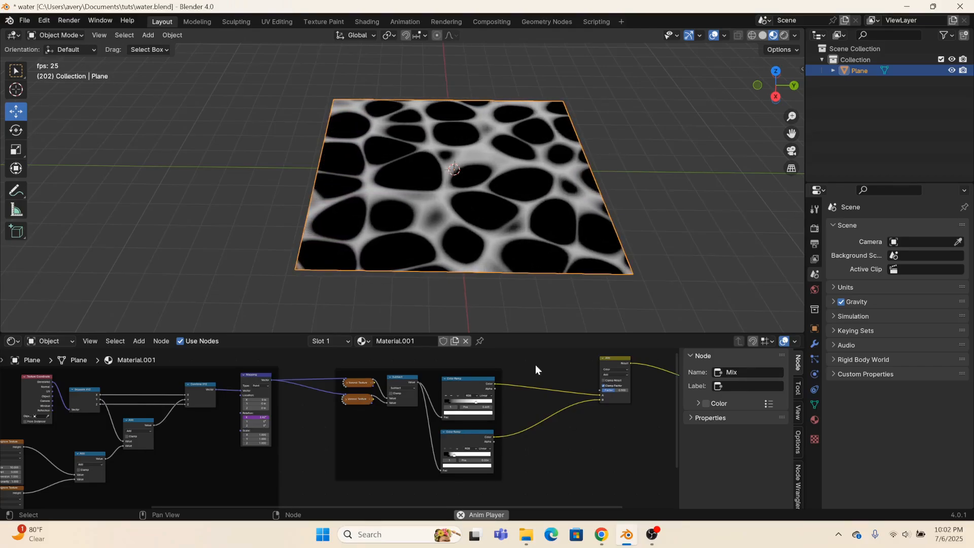
pyautogui.moveTo(479, 382); pyautogui.dragTo(391, 465, button='middle')
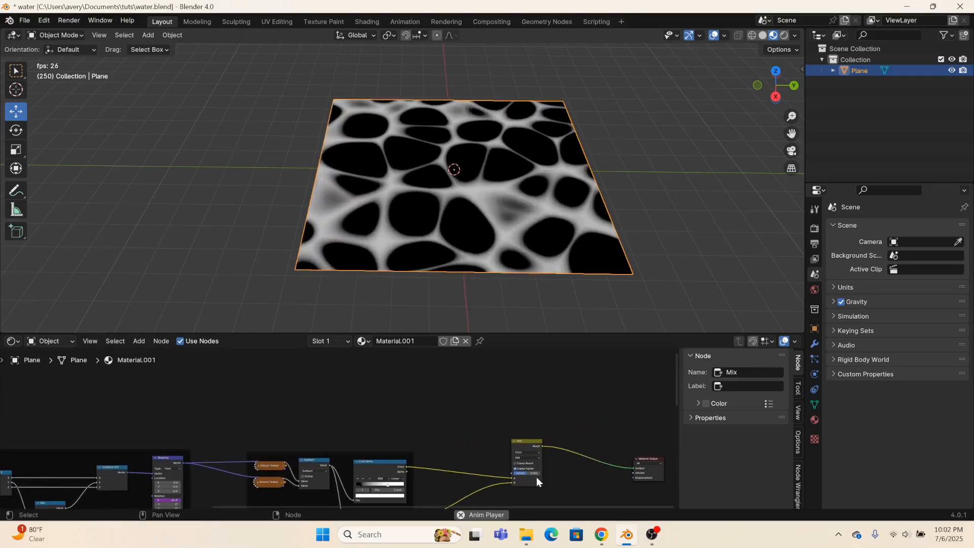
pyautogui.scroll(2, 537, 477)
pyautogui.moveTo(579, 483); pyautogui.dragTo(609, 483)
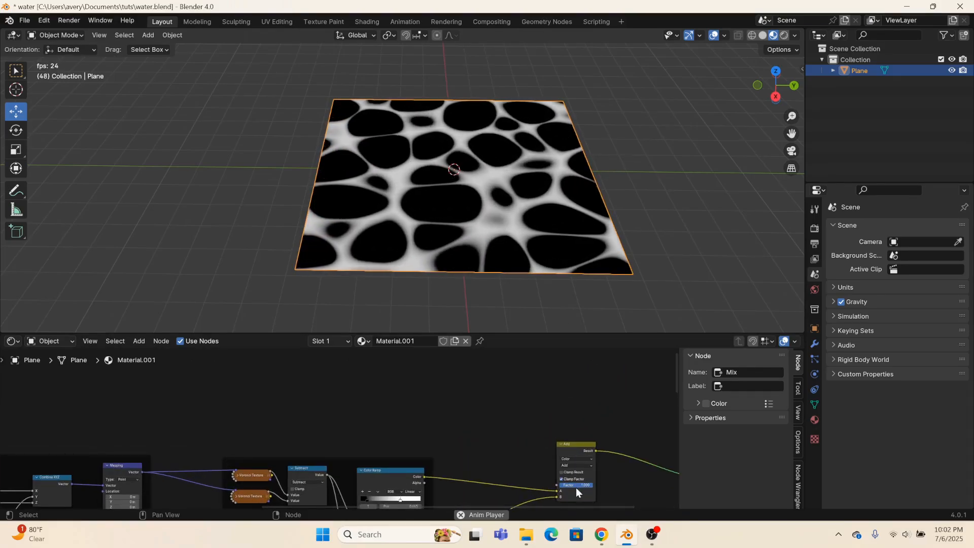
pyautogui.moveTo(291, 387); pyautogui.dragTo(297, 444, button='middle')
pyautogui.hotkey('shift', 'a')
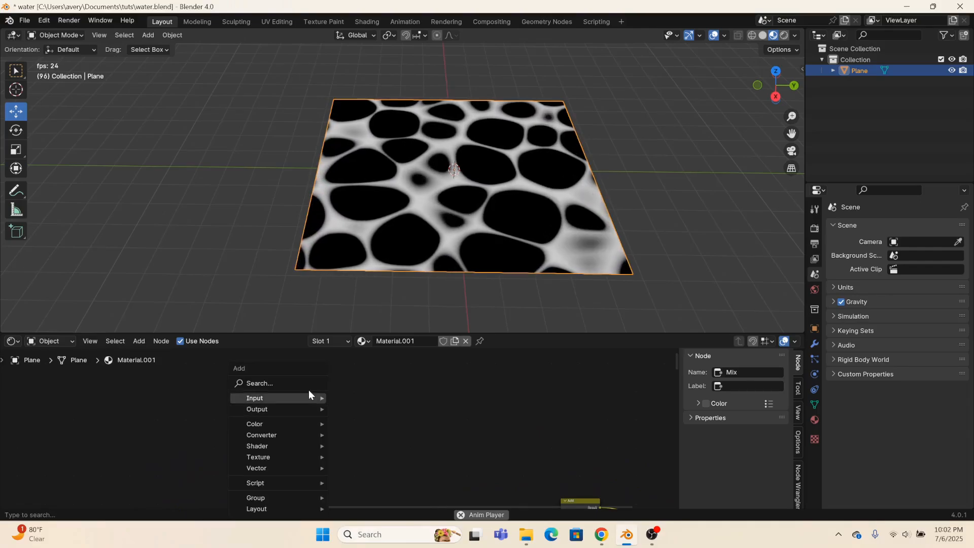
pyautogui.click(309, 388)
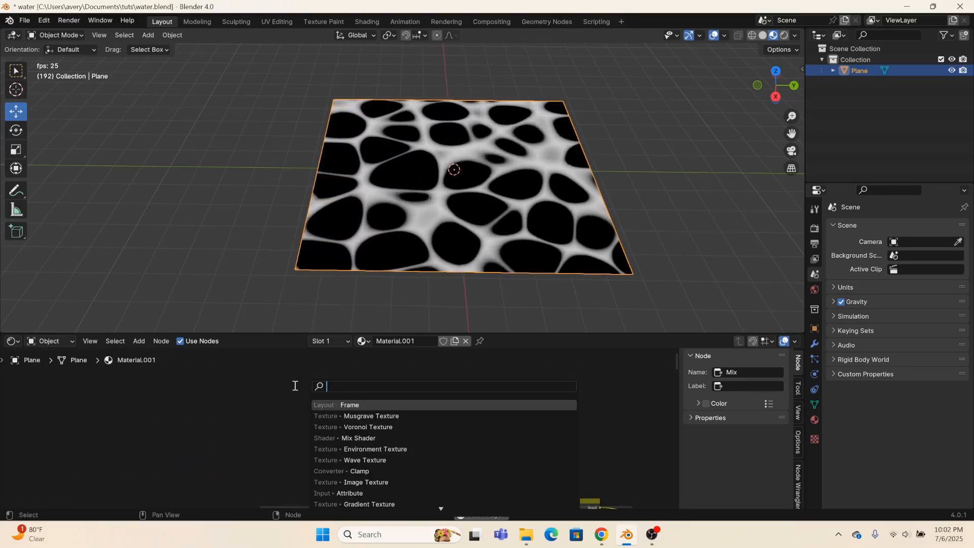
pyautogui.write('voro')
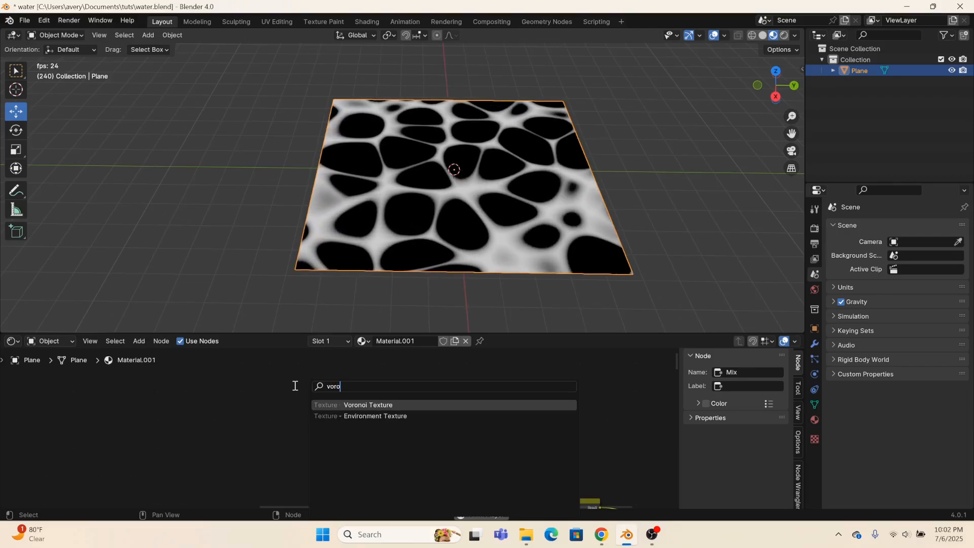
pyautogui.click(250, 402)
pyautogui.scroll(-2, 269, 402)
pyautogui.moveTo(283, 403); pyautogui.dragTo(295, 359, button='middle')
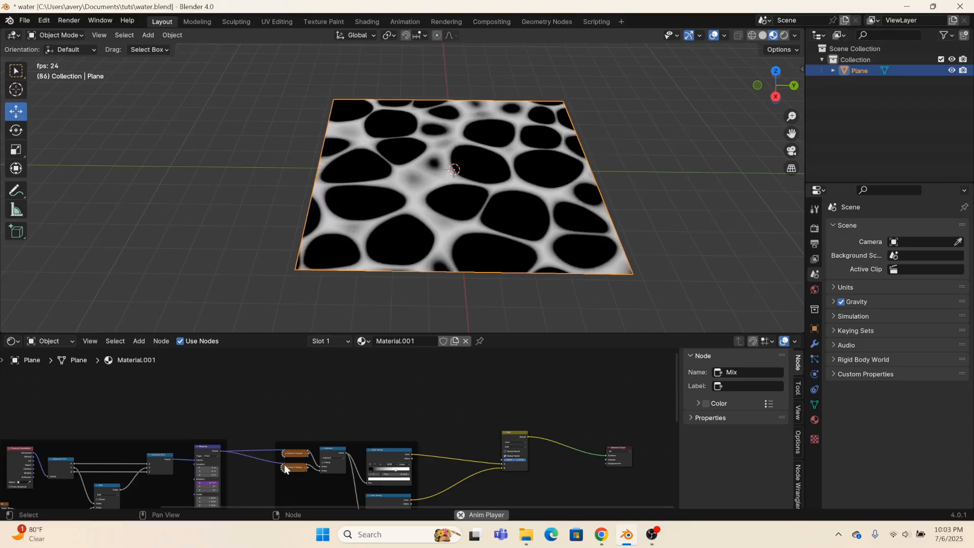
# - Add a Voronoi Texture node in the empty area above the existing nodes and set its feature output to Smooth F1
pyautogui.moveTo(384, 378); pyautogui.dragTo(373, 431, button='middle')
pyautogui.hotkey('shift', 'a')
pyautogui.click(327, 383)
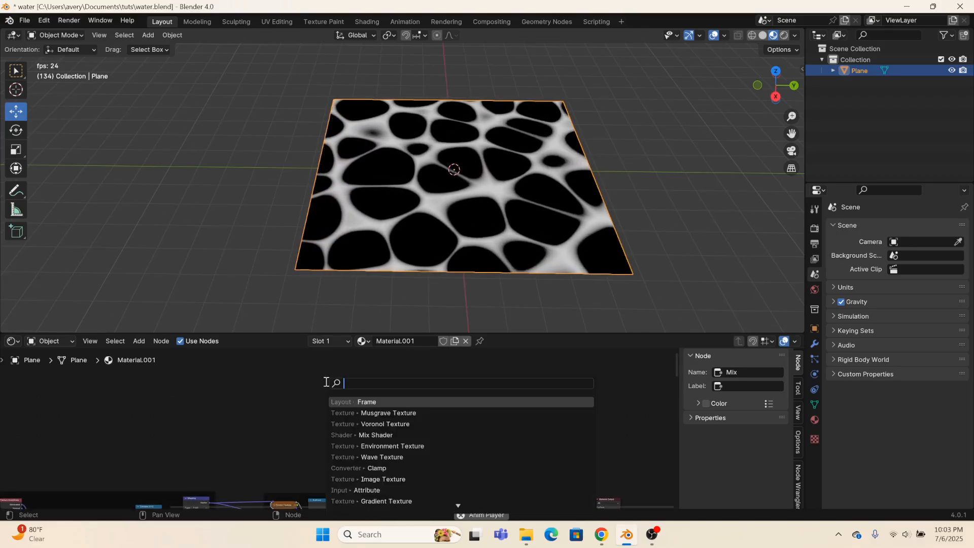
pyautogui.write('voro')
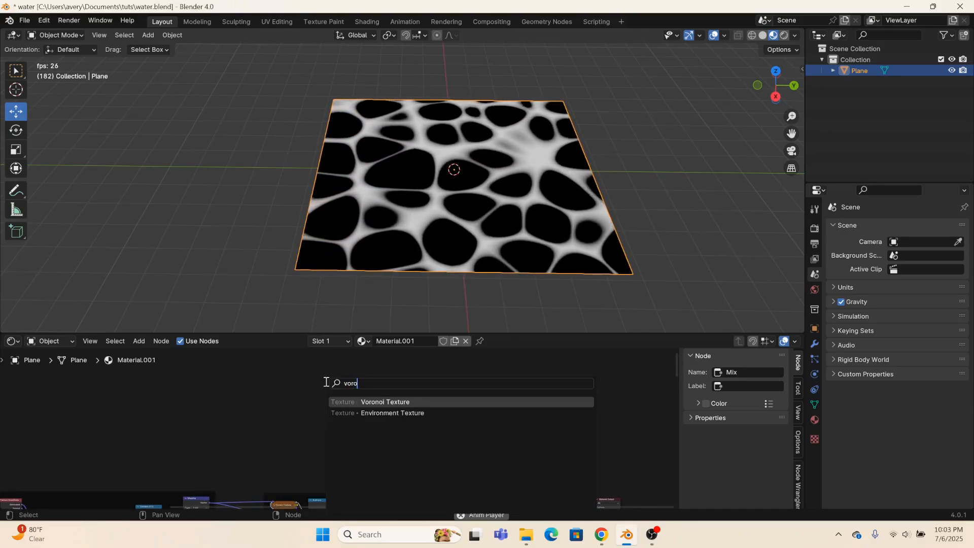
pyautogui.press('Return')
pyautogui.click(344, 414)
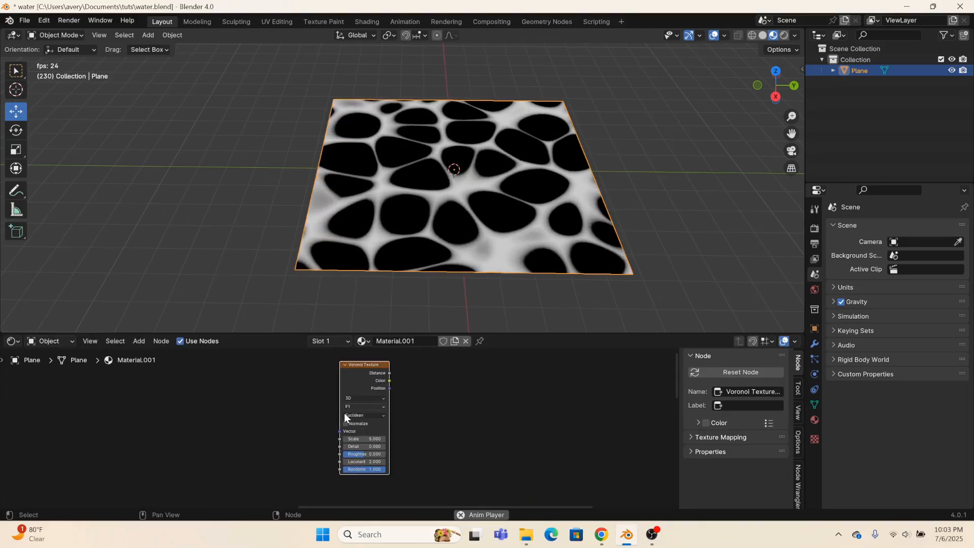
pyautogui.click(355, 407)
pyautogui.click(350, 437)
# - Add a new Color Ramp node with the new Voronoi Texture's Color output linked to its Fac input
pyautogui.moveTo(389, 373); pyautogui.dragTo(448, 407)
pyautogui.press('Escape')
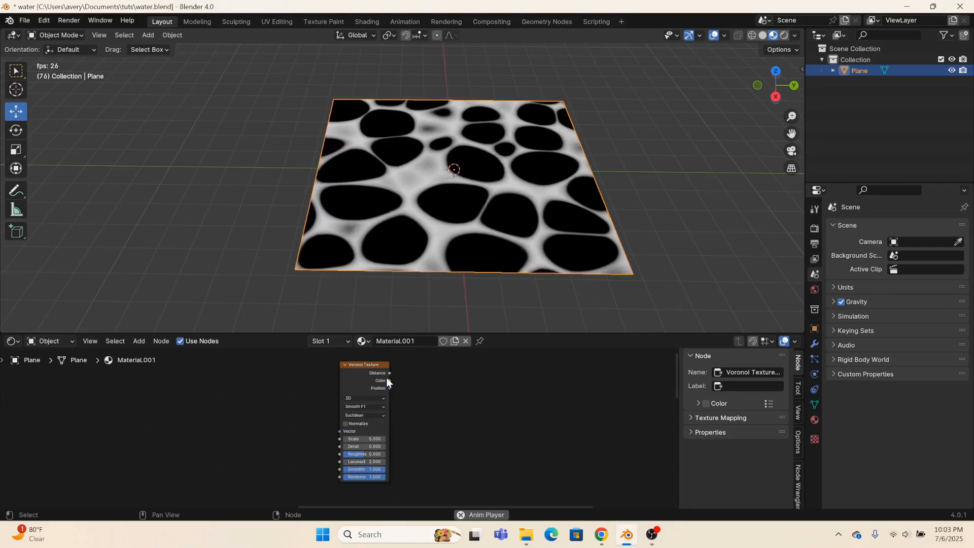
pyautogui.moveTo(388, 379); pyautogui.dragTo(442, 408)
pyautogui.write('color')
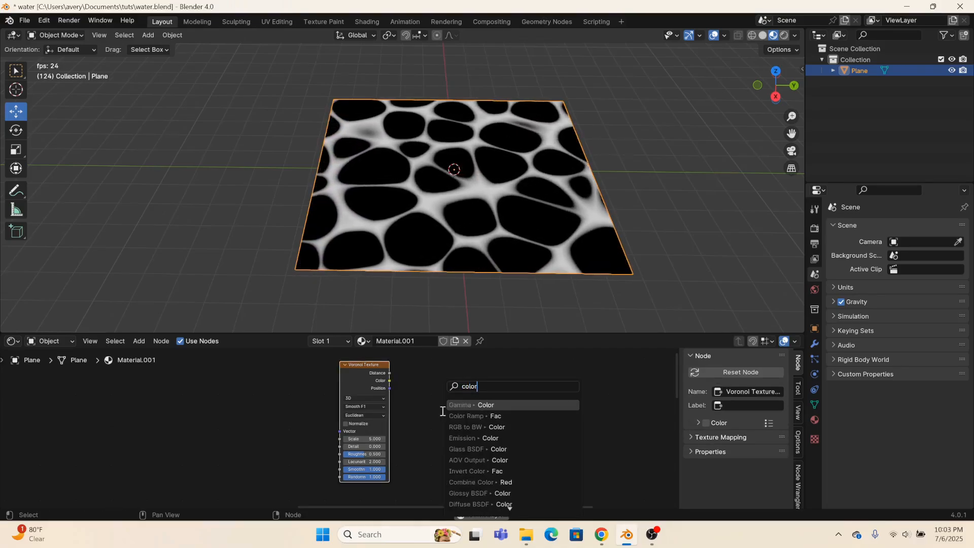
pyautogui.write('ramp')
pyautogui.press('Return')
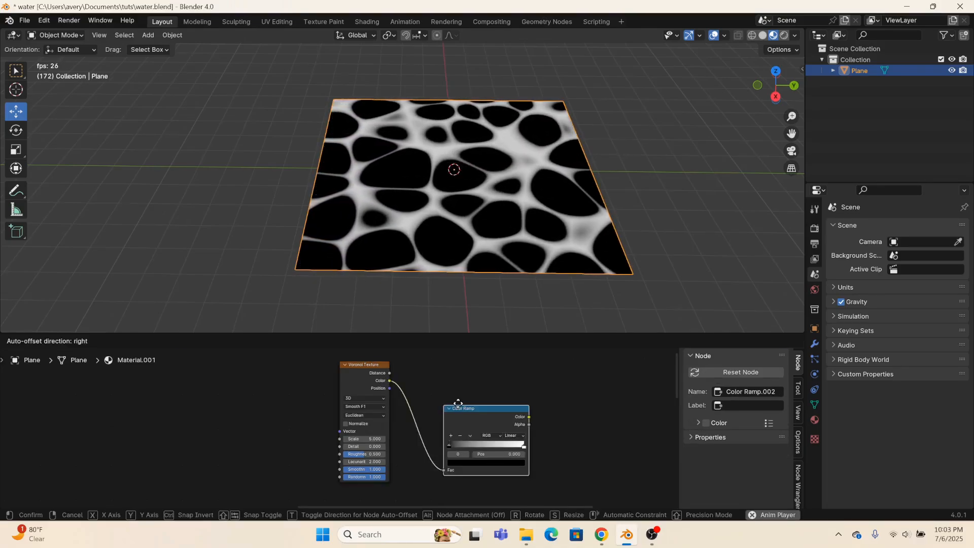
pyautogui.click(459, 404)
# - Link the new Color Ramp's Color output to the Material Output's Surface
pyautogui.moveTo(529, 417); pyautogui.dragTo(547, 440)
pyautogui.moveTo(318, 372); pyautogui.dragTo(468, 507, button='middle')
pyautogui.scroll(4, 439, 239)
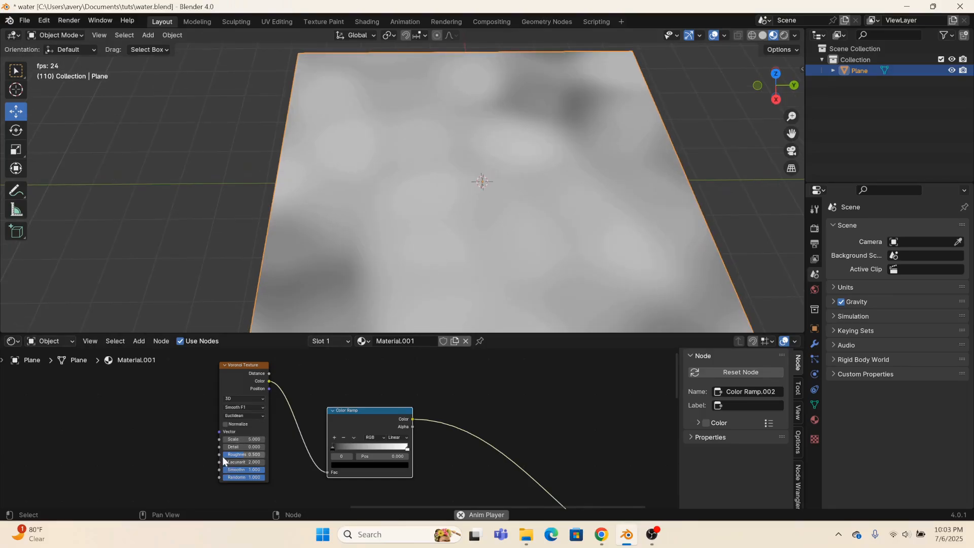
# - Drive the Voronoi's Smoothness with a new Noise Texture's Fac (Scale 17.1, Detail 11.4, Roughness 0.423) and set the Voronoi Scale to 6.3
pyautogui.moveTo(220, 470); pyautogui.dragTo(165, 436)
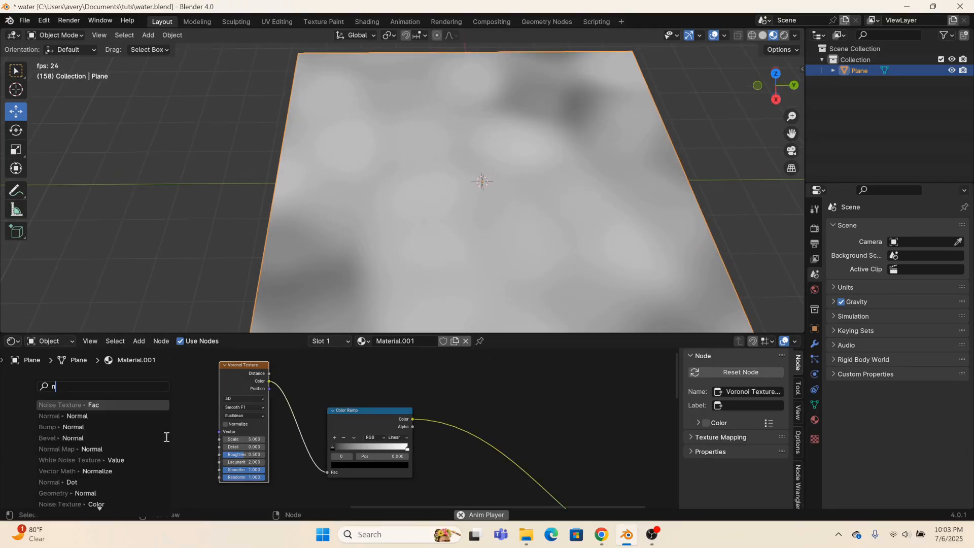
pyautogui.write('noise')
pyautogui.click(111, 405)
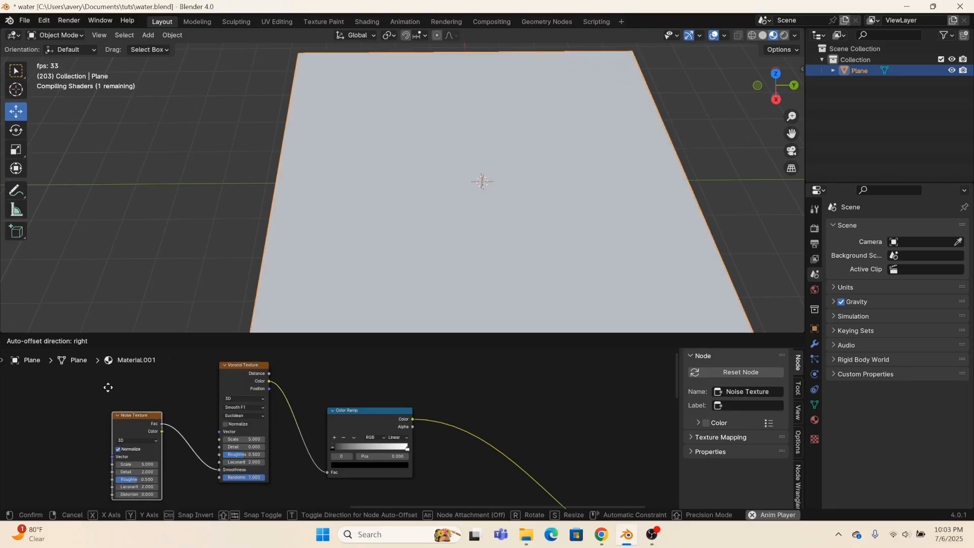
pyautogui.click(114, 376)
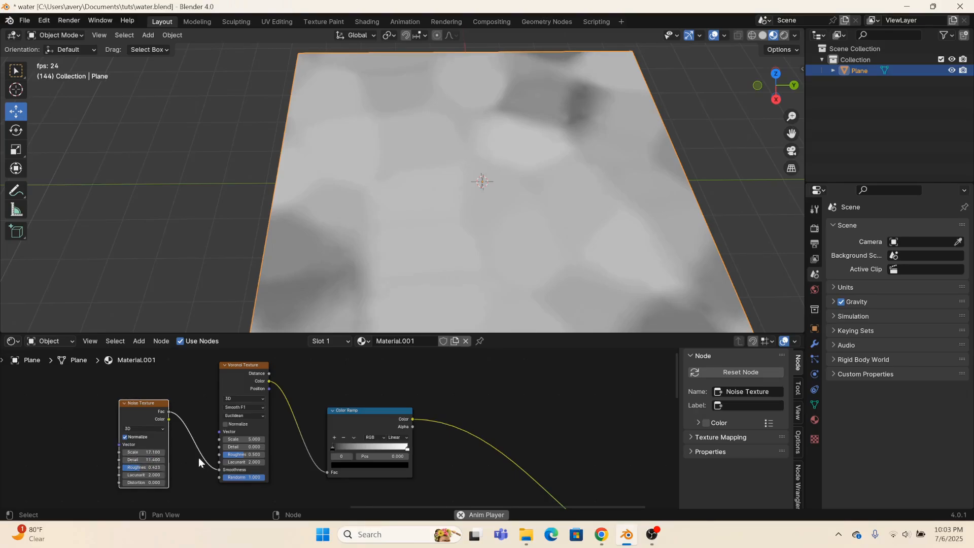
pyautogui.moveTo(248, 439); pyautogui.dragTo(258, 439)
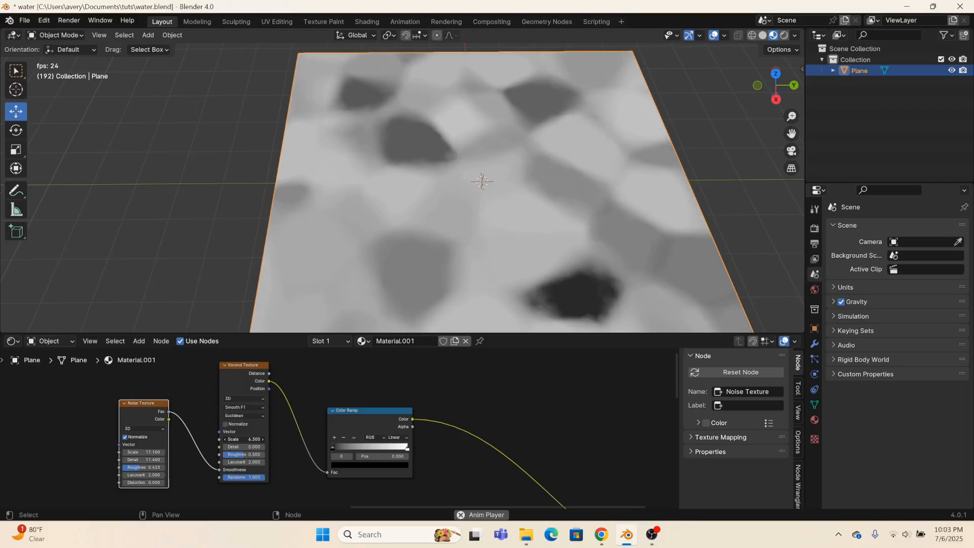
# - Change the new Color Ramp's black stop to a fully saturated dark blue
pyautogui.click(367, 466)
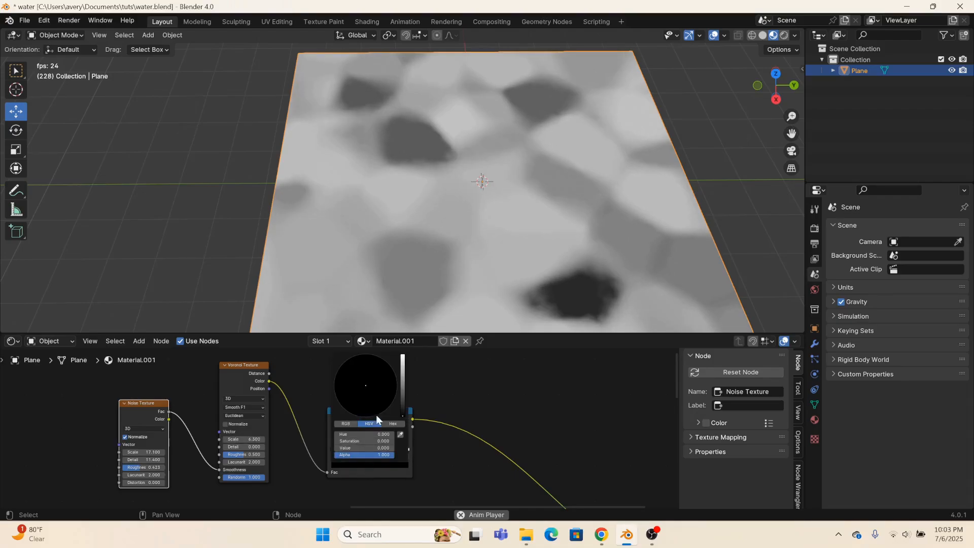
pyautogui.click(403, 382)
pyautogui.moveTo(382, 377); pyautogui.dragTo(378, 357)
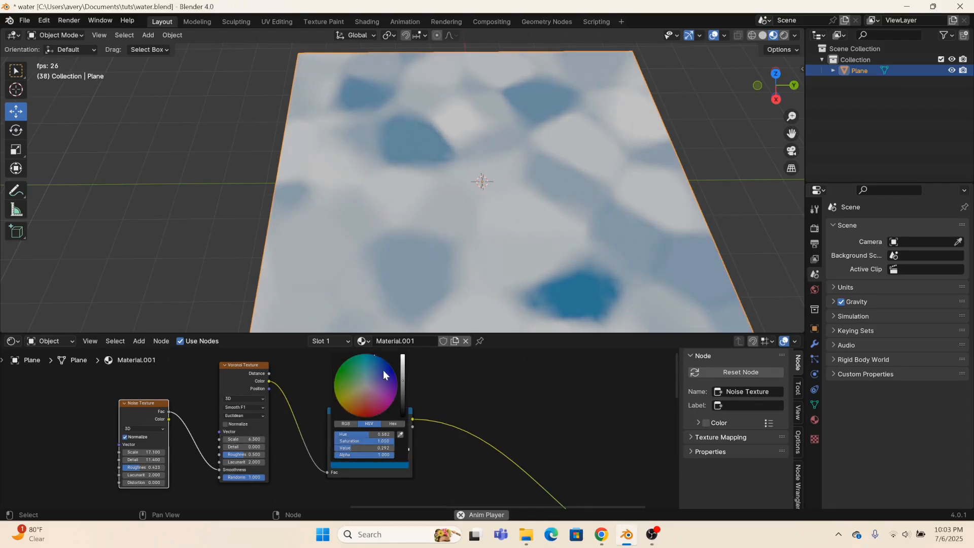
# - Change the new Color Ramp's white stop to a bright sky blue
pyautogui.click(408, 449)
pyautogui.click(400, 463)
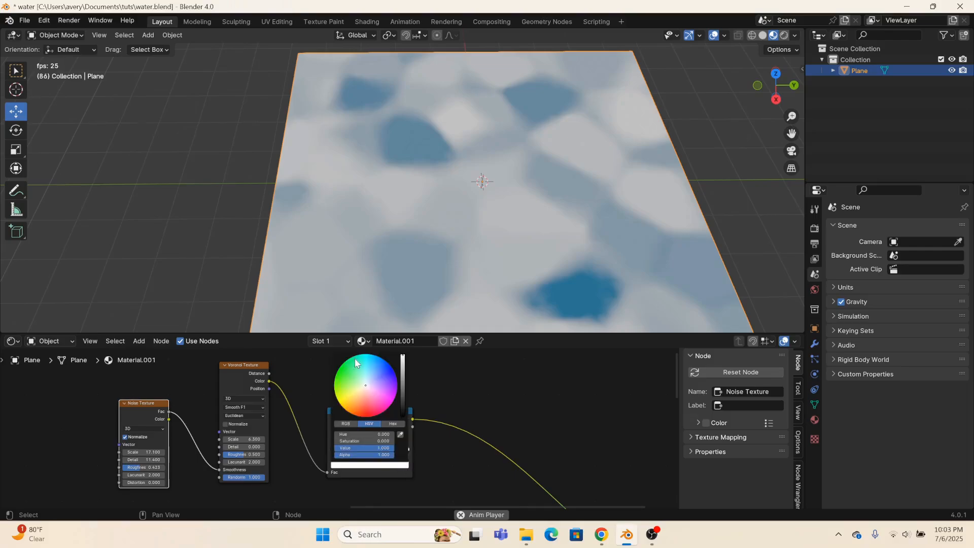
pyautogui.click(374, 361)
pyautogui.scroll(-4, 522, 223)
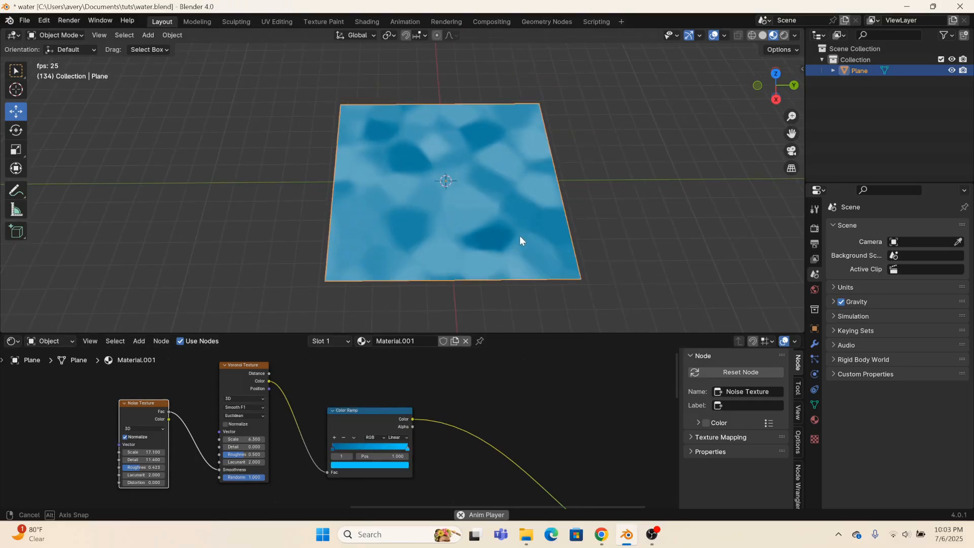
pyautogui.moveTo(520, 236); pyautogui.dragTo(507, 197, button='middle')
# - Duplicate the Add mix node between the blue Color Ramp and Material Output, and feed the original Add's Result into the copy's Factor
pyautogui.moveTo(562, 377); pyautogui.dragTo(435, 472, button='middle')
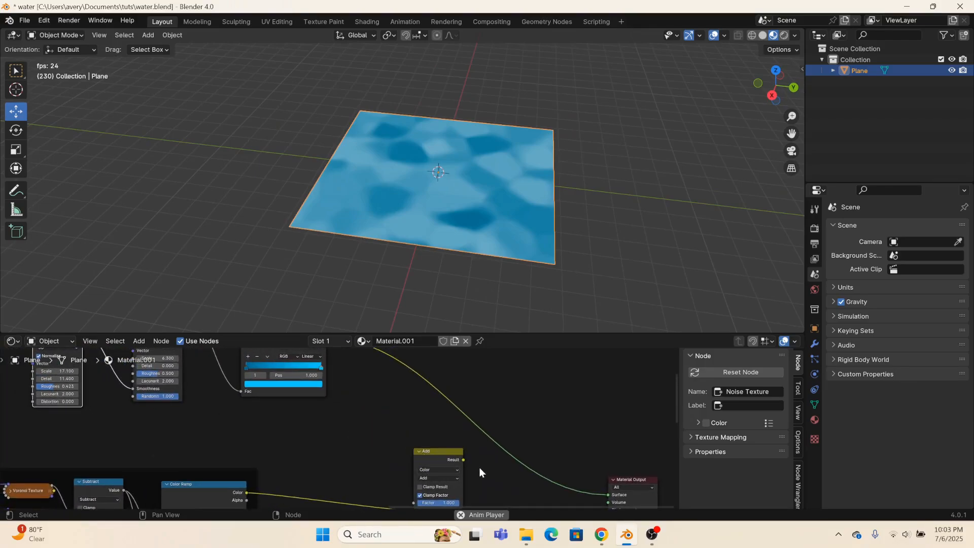
pyautogui.click(449, 458)
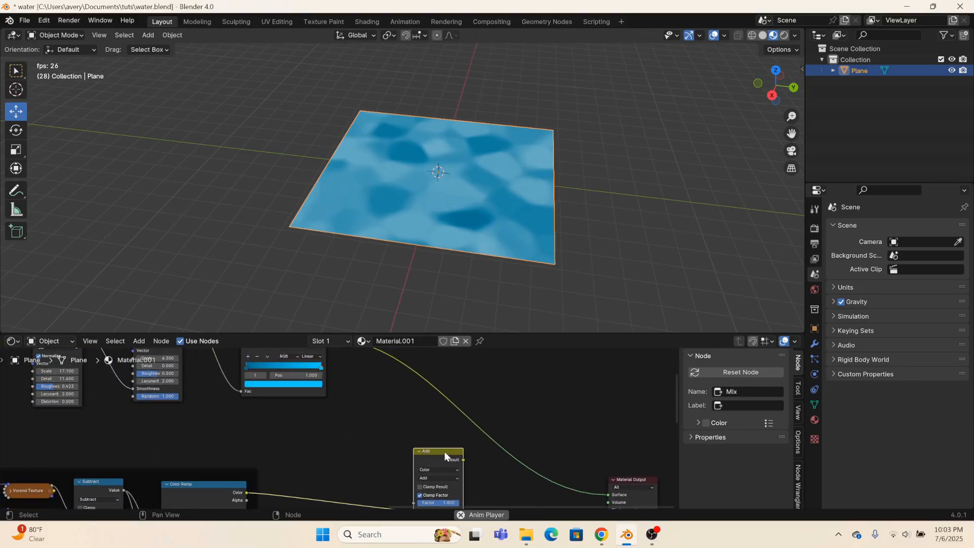
pyautogui.hotkey('shift', 'd')
pyautogui.click(521, 388)
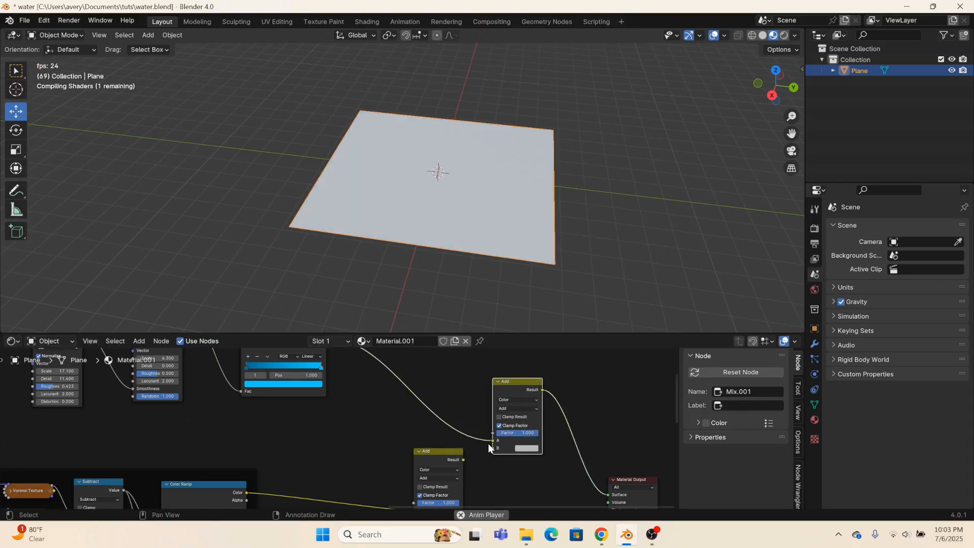
pyautogui.moveTo(464, 459); pyautogui.dragTo(491, 444)
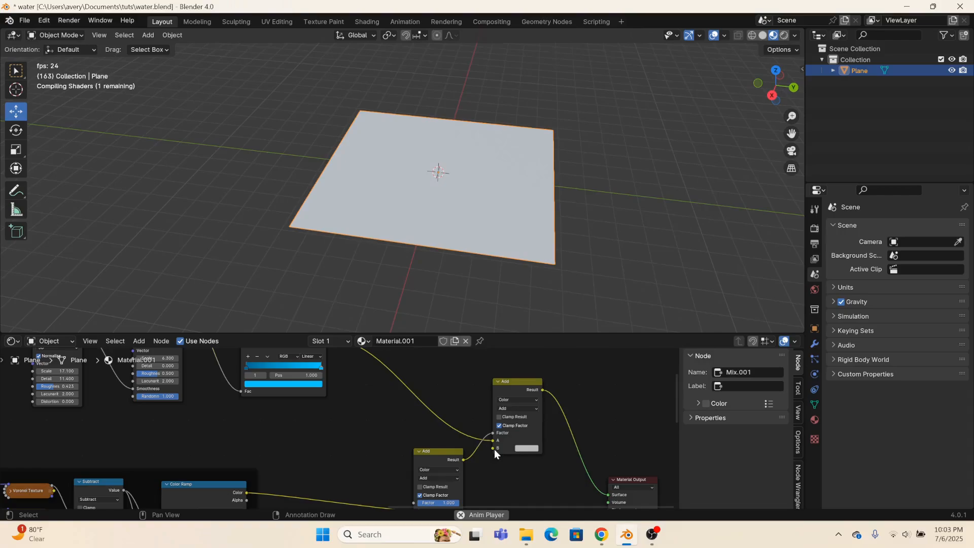
pyautogui.moveTo(393, 267); pyautogui.dragTo(403, 282, button='middle')
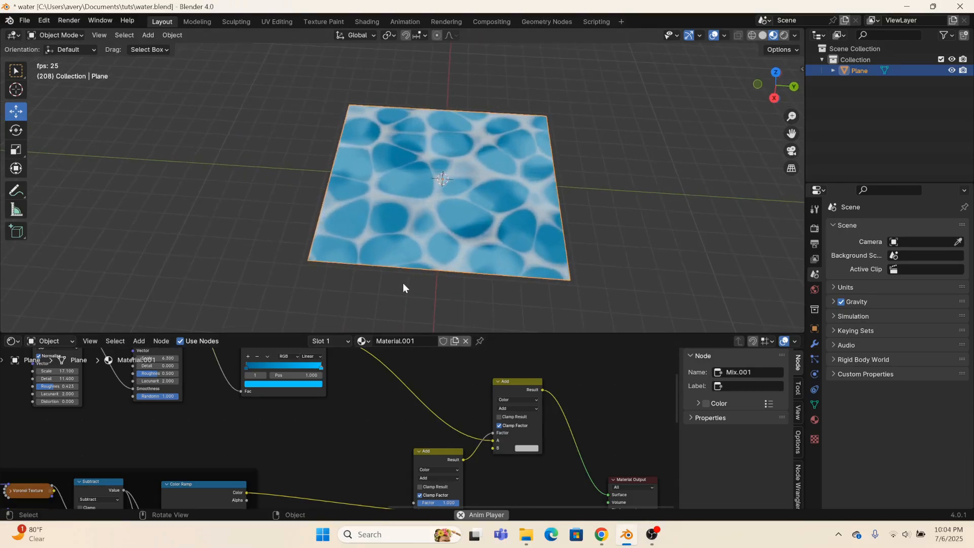
# - Link the upper caustic Color Ramp's Color to the duplicated Add node's Factor instead and disable that node's Clamp Factor
pyautogui.moveTo(425, 458); pyautogui.dragTo(432, 391, button='middle')
pyautogui.moveTo(432, 391); pyautogui.dragTo(435, 466)
pyautogui.moveTo(255, 426); pyautogui.dragTo(502, 388)
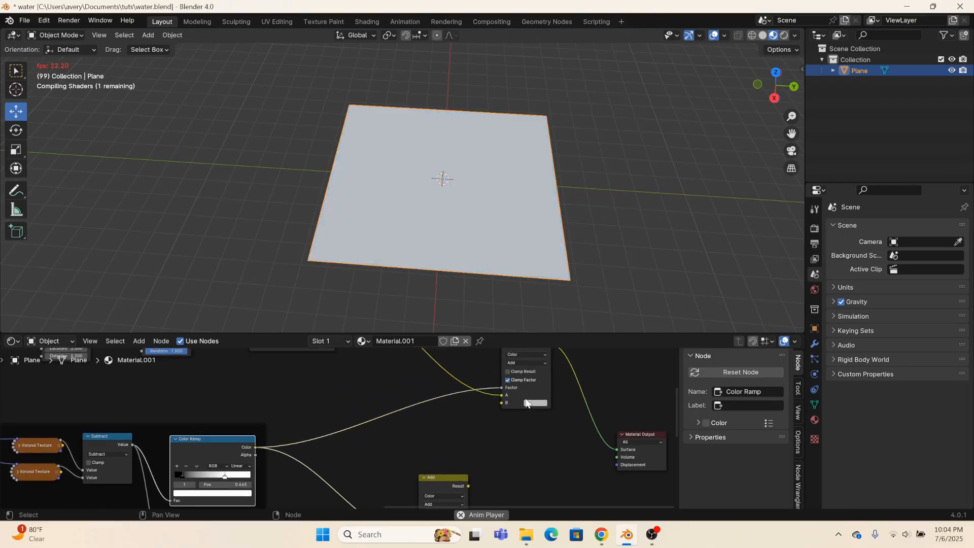
pyautogui.click(531, 382)
pyautogui.moveTo(526, 386); pyautogui.dragTo(515, 442)
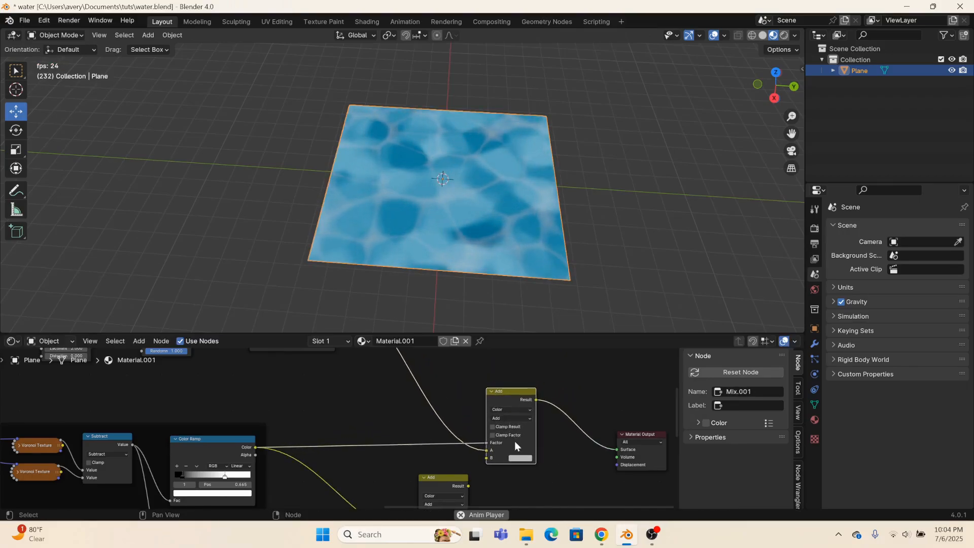
# - Change the duplicated Add node's B color to a light blue and move the upper caustic ramp's white stop to 0.474
pyautogui.click(521, 458)
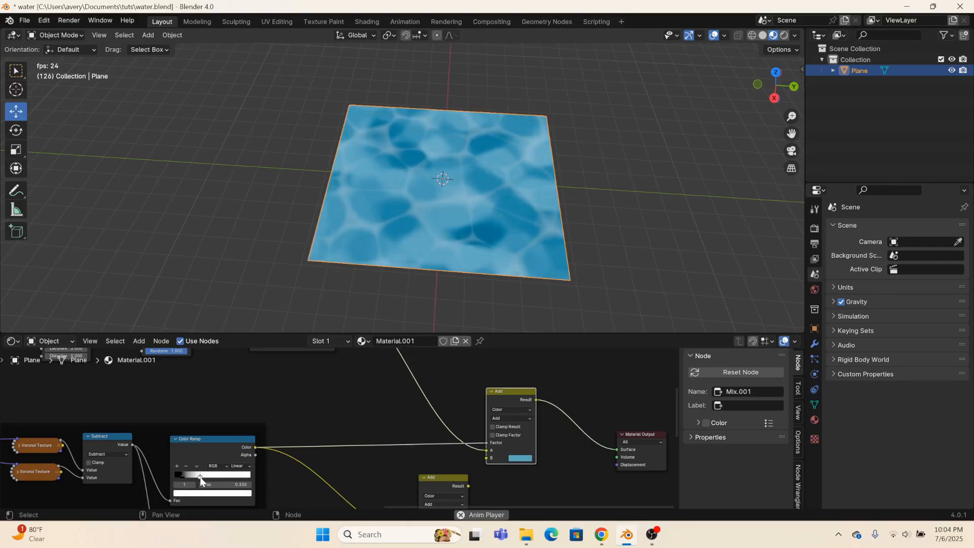
pyautogui.moveTo(207, 477); pyautogui.dragTo(211, 477)
# - Insert the original Add node before the Material Output, feeding its A input from the duplicated Add's Result, and space out the nodes
pyautogui.moveTo(431, 470); pyautogui.dragTo(357, 381, button='middle')
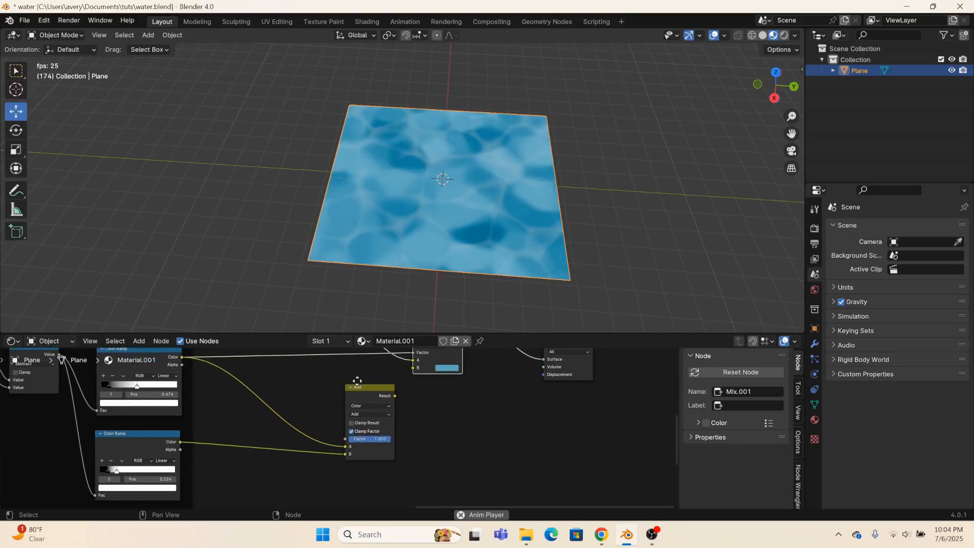
pyautogui.moveTo(364, 388); pyautogui.dragTo(491, 346)
pyautogui.moveTo(463, 364); pyautogui.dragTo(404, 431, button='middle')
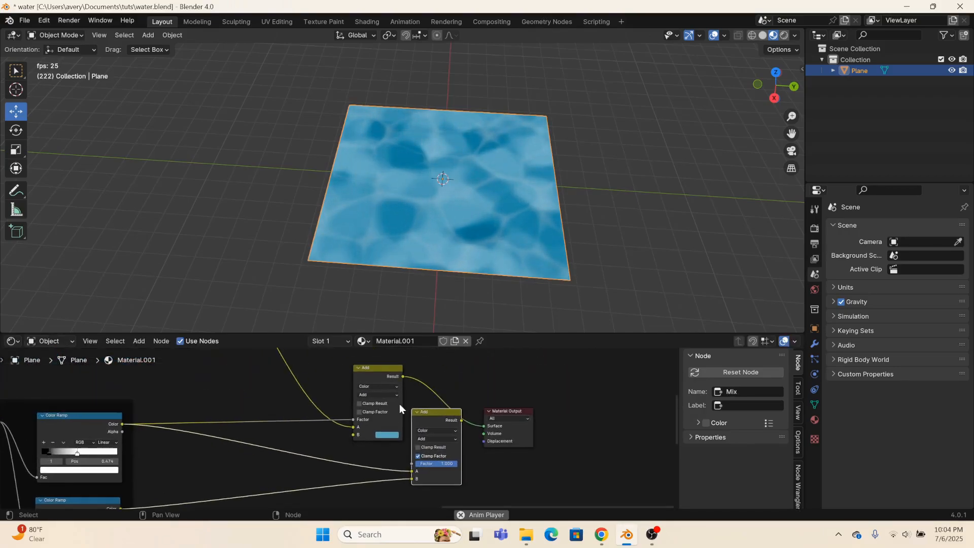
pyautogui.moveTo(403, 378); pyautogui.dragTo(407, 471)
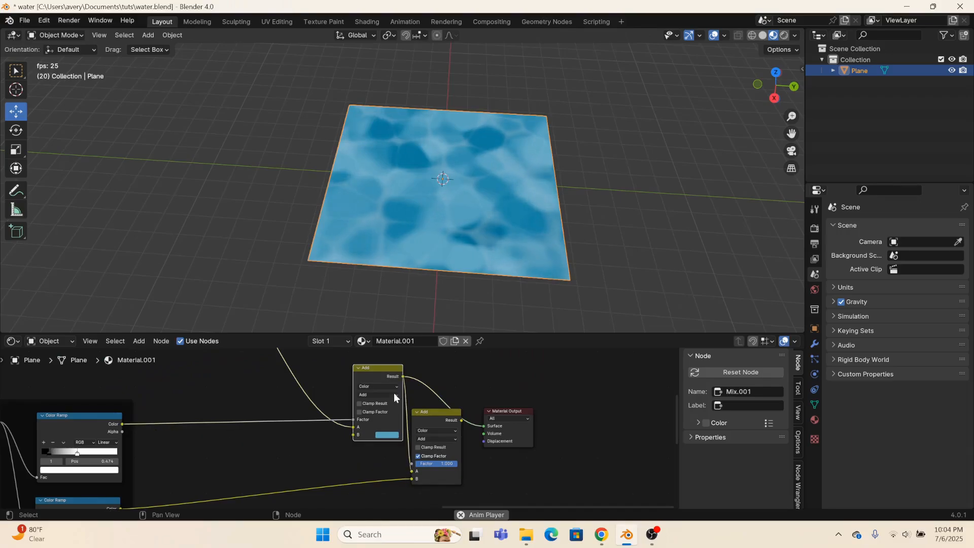
pyautogui.moveTo(395, 397); pyautogui.dragTo(336, 416)
pyautogui.moveTo(483, 425)
pyautogui.mouseDown()
pyautogui.moveTo(486, 434)
pyautogui.moveTo(485, 427)
pyautogui.moveTo(633, 402)
pyautogui.mouseUp()
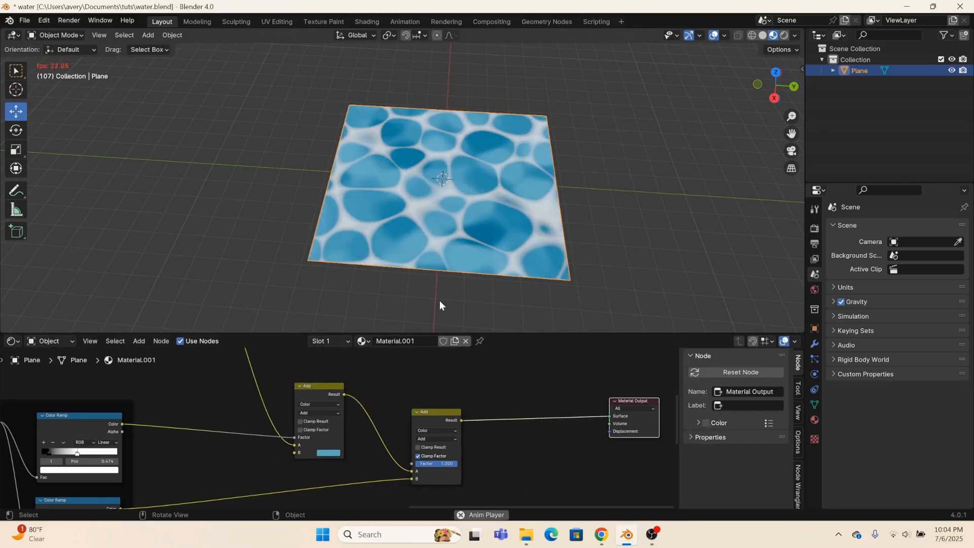
pyautogui.moveTo(430, 422); pyautogui.dragTo(417, 451)
# - Set the lower caustic Color Ramp's white stop to position 1.000 and its black stop to 0.160
pyautogui.moveTo(361, 453); pyautogui.dragTo(446, 382, button='middle')
pyautogui.scroll(4, 273, 486)
pyautogui.moveTo(243, 464); pyautogui.dragTo(345, 453, button='middle')
pyautogui.scroll(3, 205, 436)
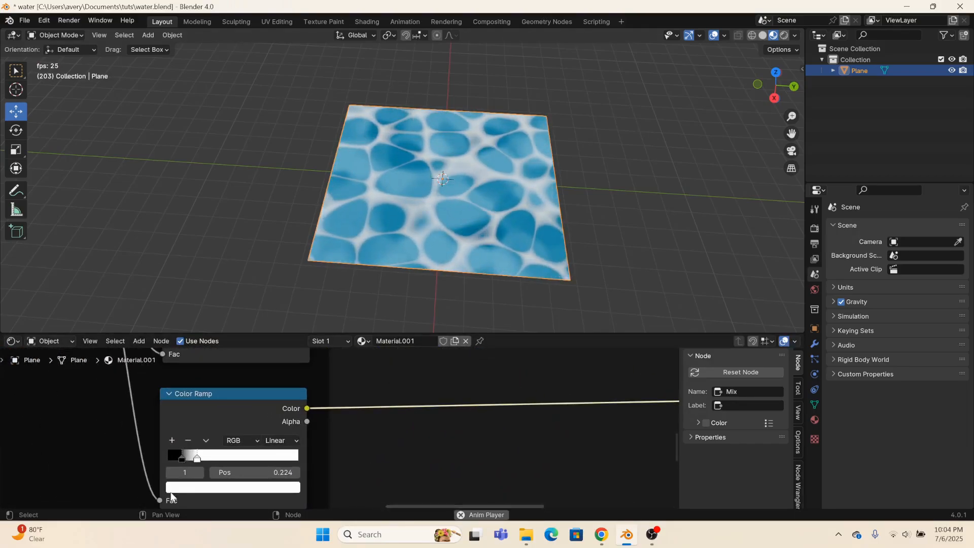
pyautogui.moveTo(198, 458); pyautogui.dragTo(260, 459)
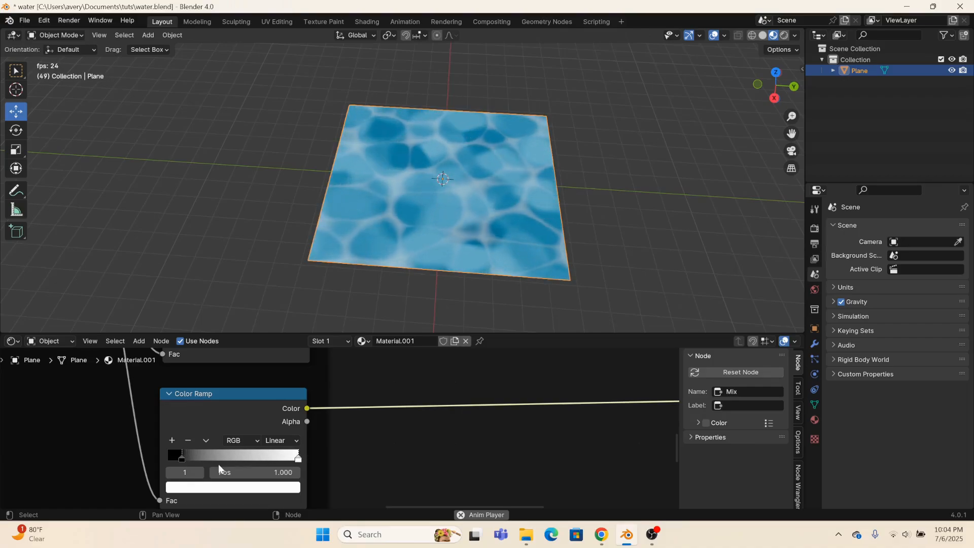
pyautogui.moveTo(191, 455); pyautogui.dragTo(190, 455)
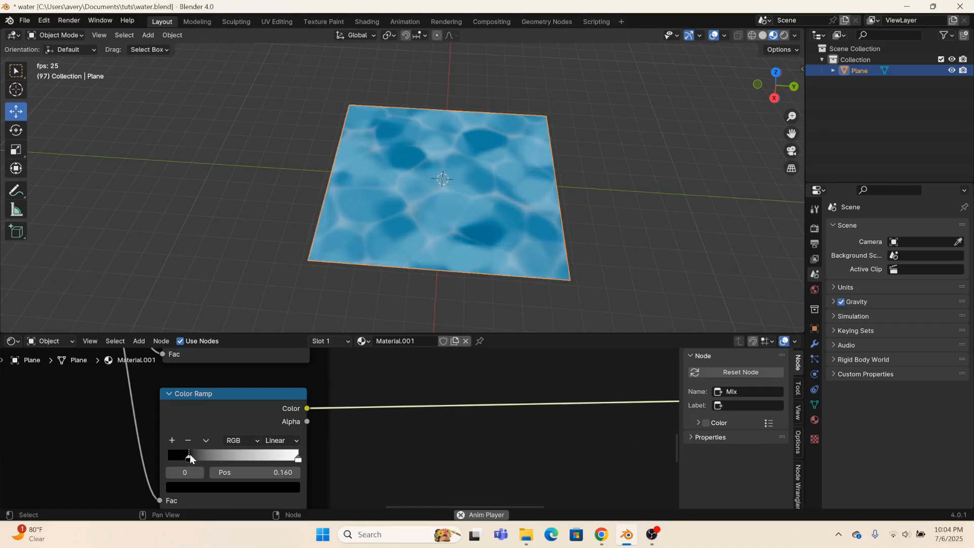
# - Examine the animated water surface up close and review the caustics node tree back to the wiggles frame
pyautogui.scroll(5, 366, 275)
pyautogui.moveTo(368, 275); pyautogui.dragTo(388, 250, button='middle')
pyautogui.scroll(-8, 434, 437)
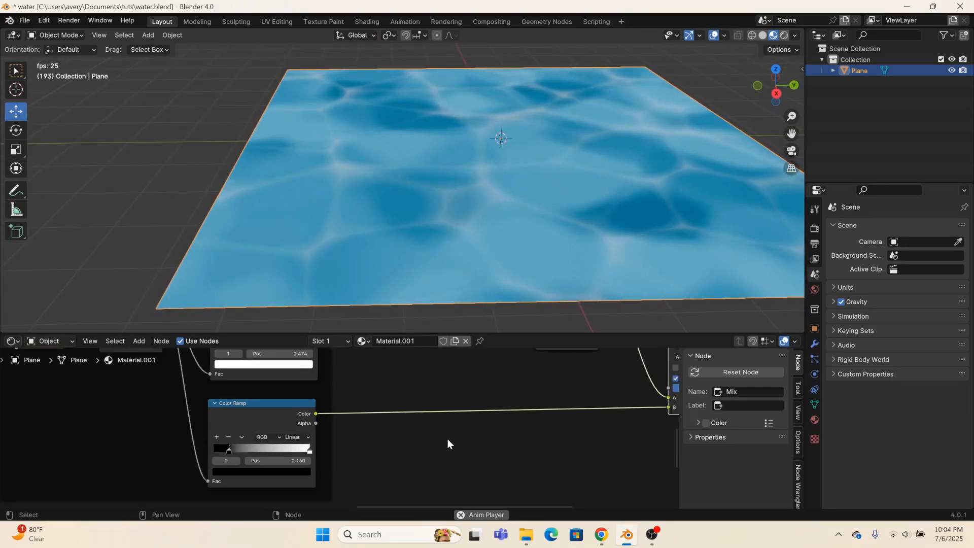
pyautogui.scroll(-3, 357, 442)
pyautogui.moveTo(298, 460); pyautogui.dragTo(365, 445, button='middle')
pyautogui.scroll(5, 310, 440)
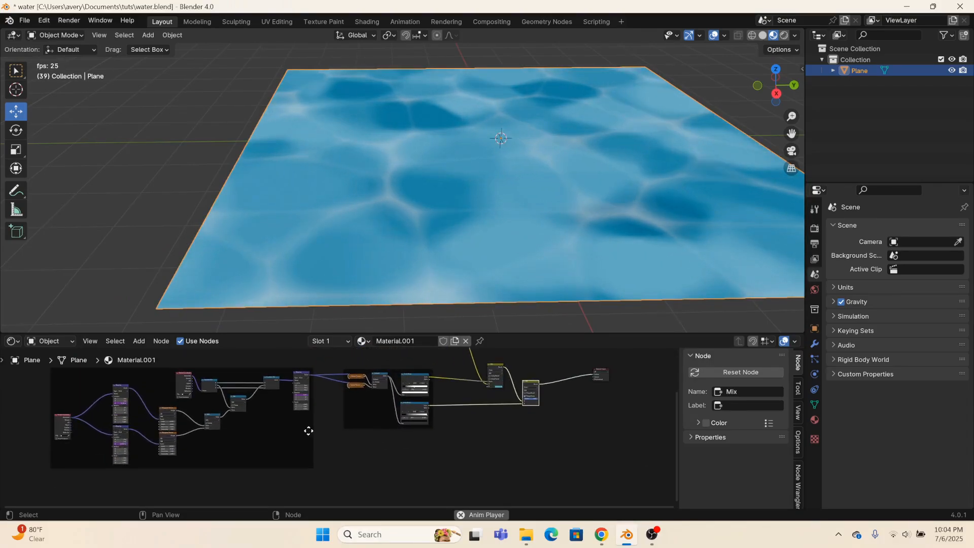
pyautogui.scroll(3, 309, 429)
pyautogui.scroll(4, 300, 395)
pyautogui.moveTo(303, 400); pyautogui.dragTo(307, 419, button='middle')
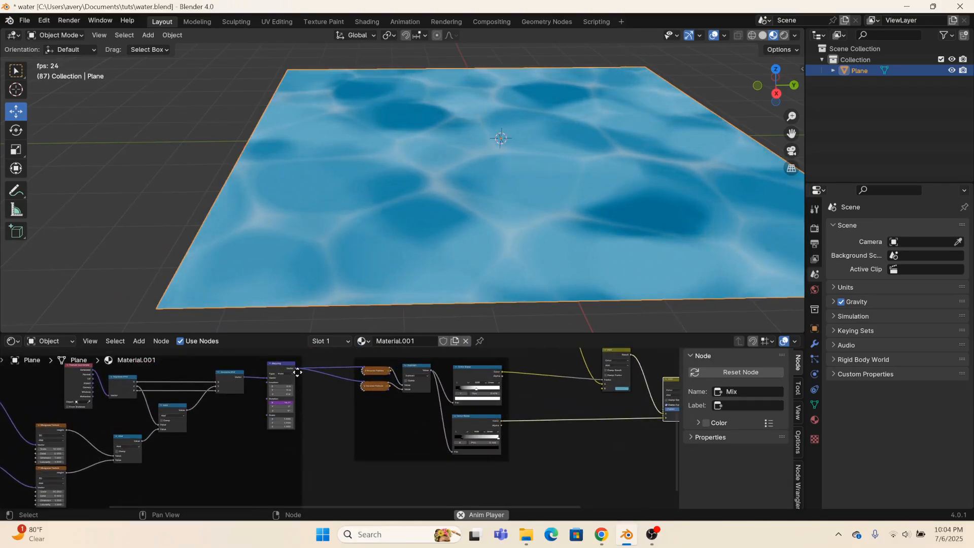
# - Duplicate the wiggles frame's last Mapping node and link the original's Vector output into the copy's Vector input
pyautogui.moveTo(296, 368); pyautogui.dragTo(300, 380)
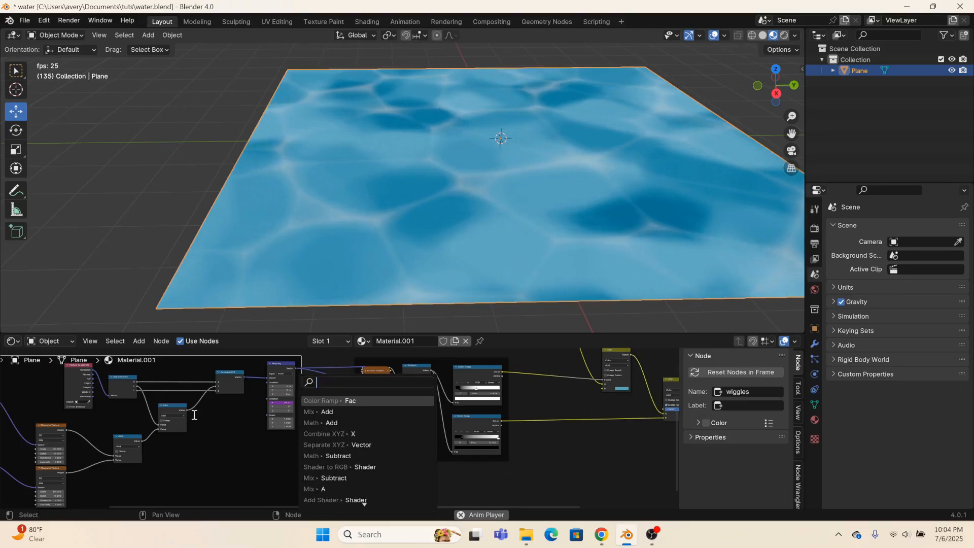
pyautogui.moveTo(240, 445); pyautogui.dragTo(445, 466, button='middle')
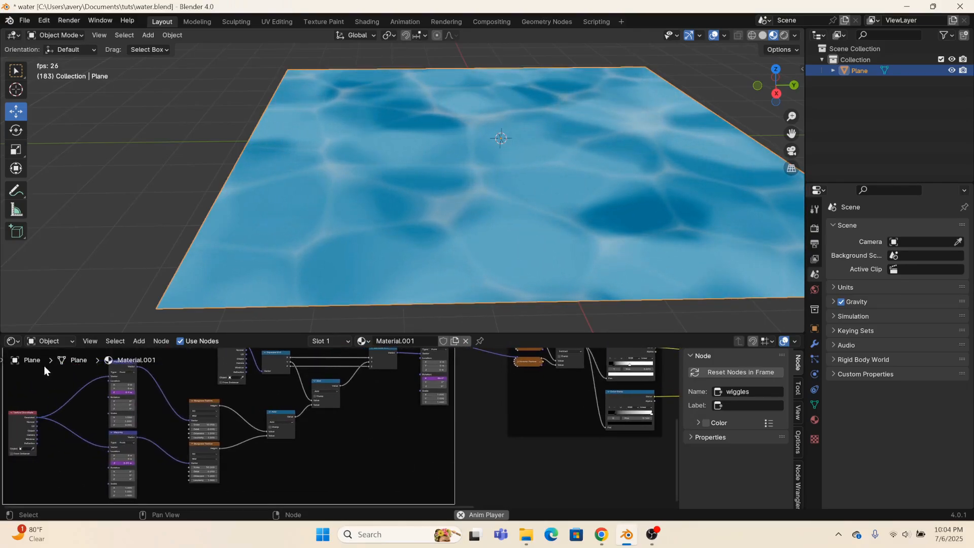
pyautogui.scroll(6, 424, 395)
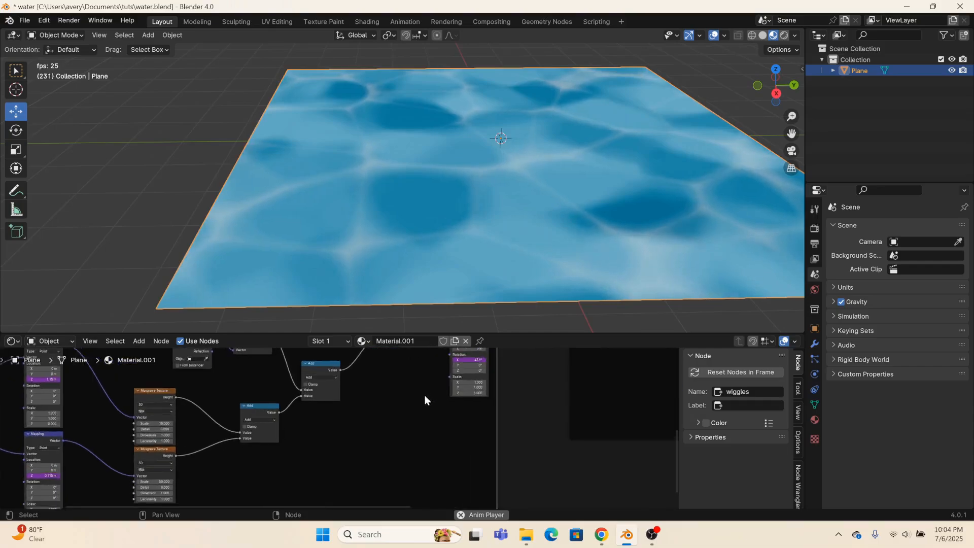
pyautogui.scroll(-6, 378, 411)
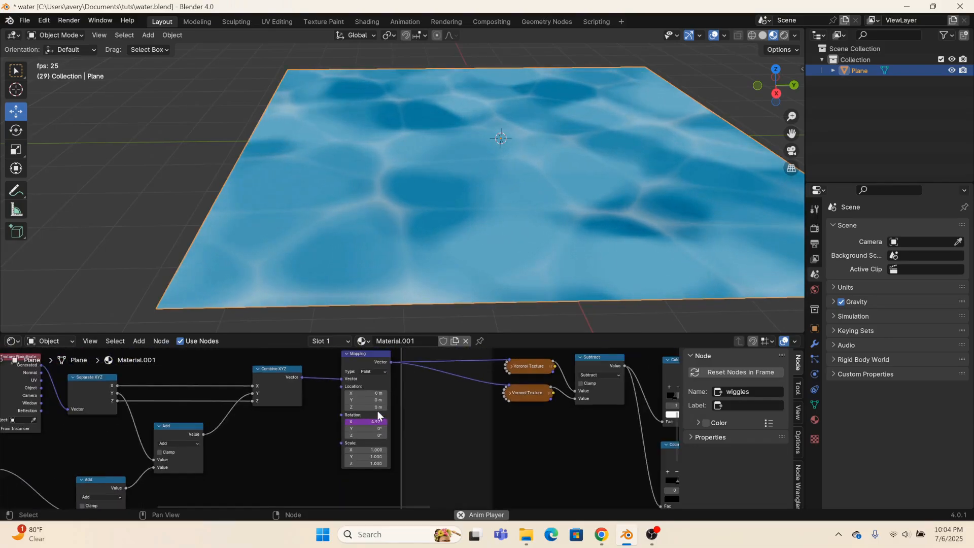
pyautogui.hotkey('shift', 'd')
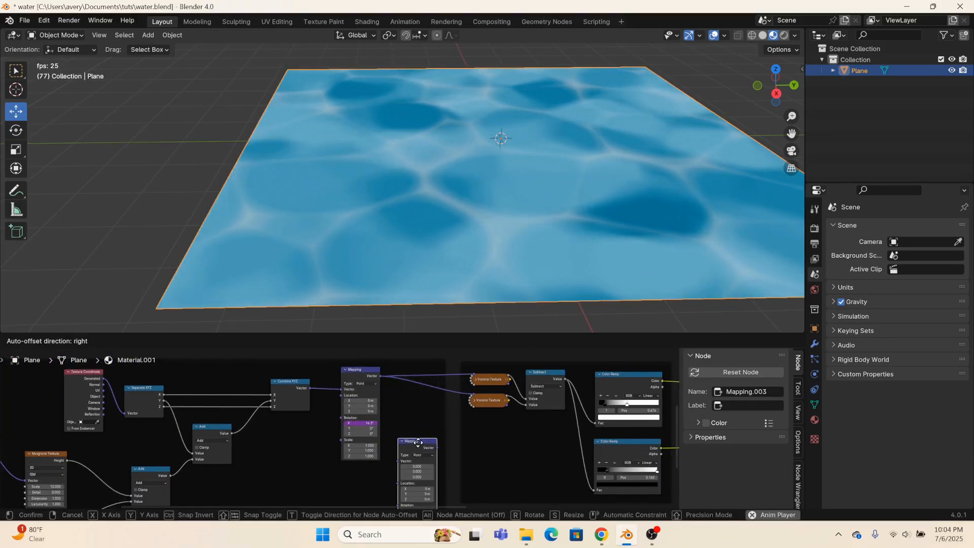
pyautogui.click(416, 459)
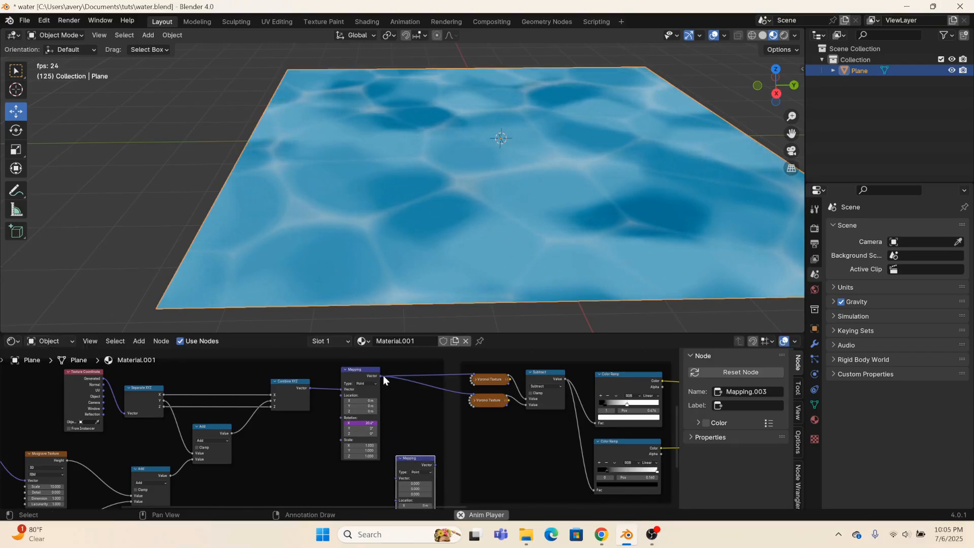
pyautogui.moveTo(380, 376); pyautogui.dragTo(397, 478)
pyautogui.moveTo(437, 485); pyautogui.dragTo(305, 387, button='middle')
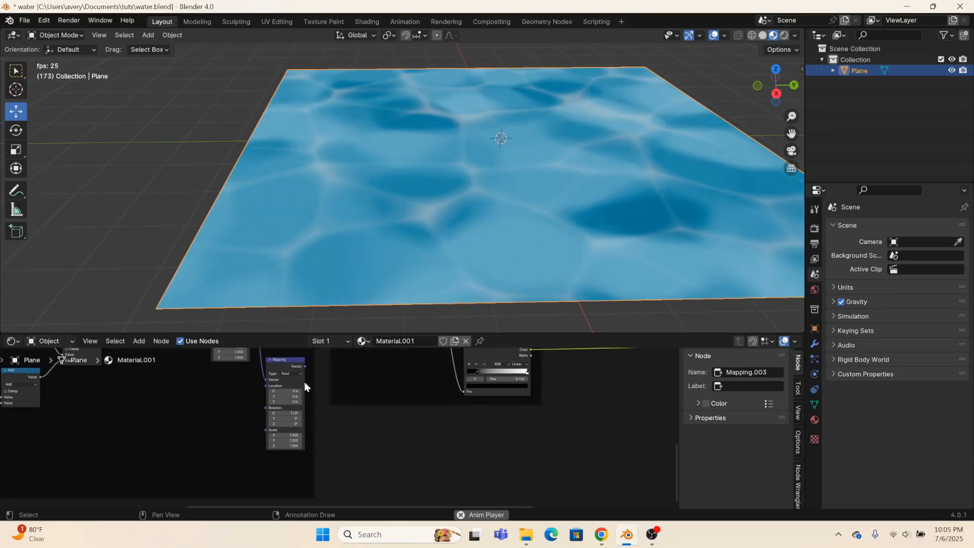
# - Duplicate the lower caustic Color Ramp and place the copy directly beneath it
pyautogui.moveTo(408, 419); pyautogui.dragTo(384, 483, button='middle')
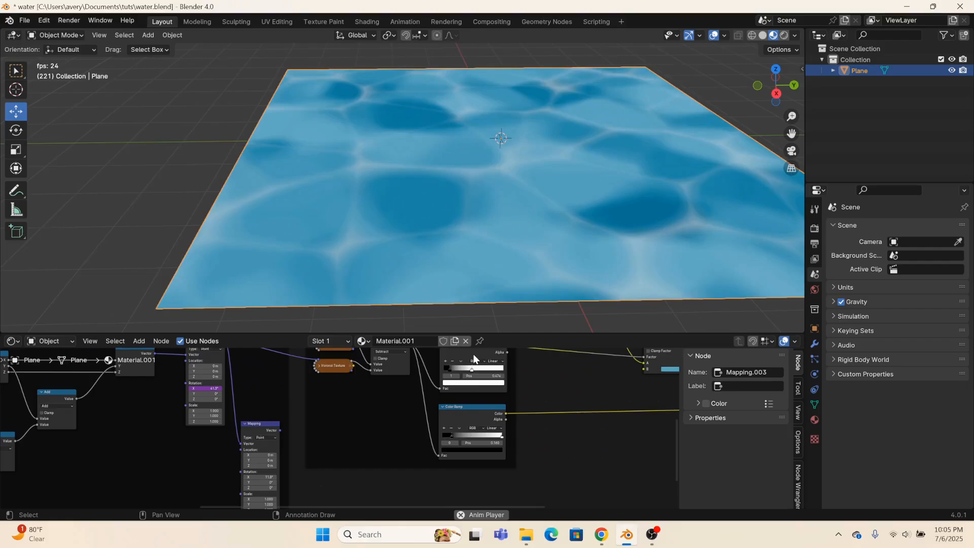
pyautogui.click(472, 410)
pyautogui.hotkey('shift', 'd')
pyautogui.click(468, 478)
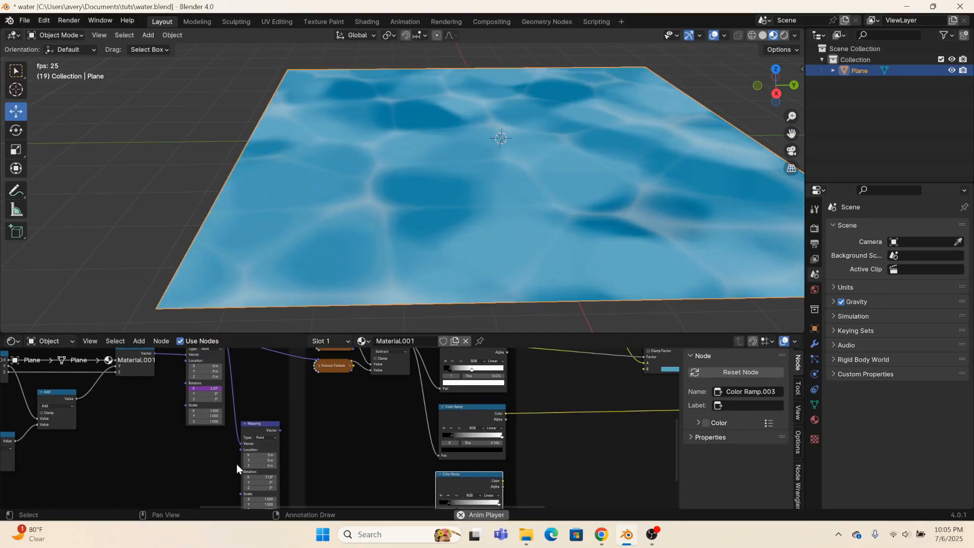
# - Set the duplicated Mapping node's X rotation to 0° and link its Vector output to the new Color Ramp's Fac
pyautogui.moveTo(237, 464); pyautogui.dragTo(266, 403, button='middle')
pyautogui.scroll(3, 276, 406)
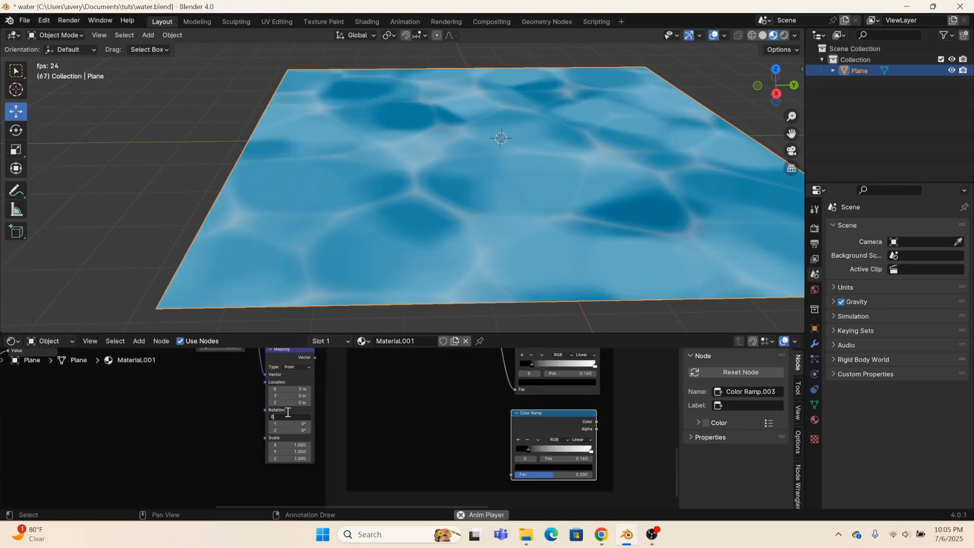
pyautogui.click(296, 445)
pyautogui.moveTo(321, 357); pyautogui.dragTo(327, 369)
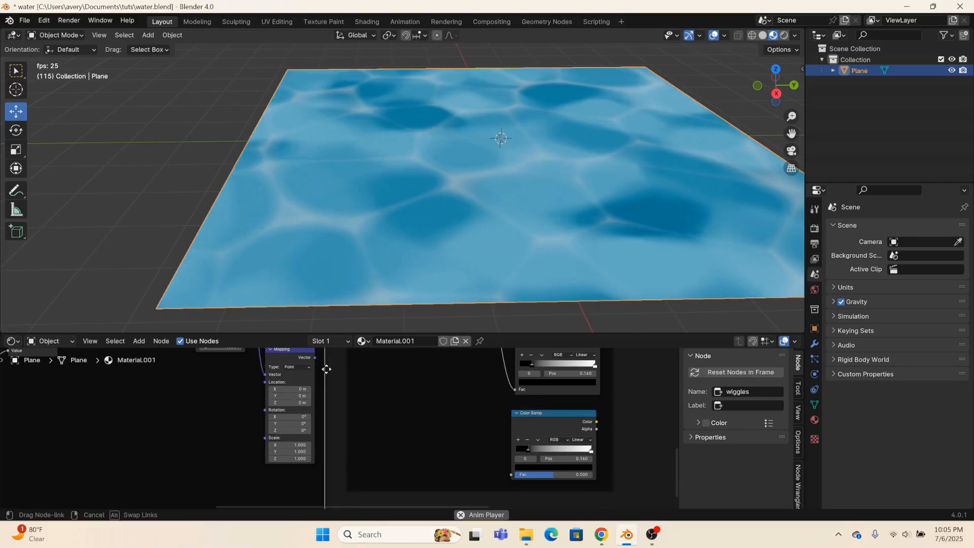
pyautogui.moveTo(510, 468); pyautogui.dragTo(512, 474)
# - Add a Mix node in Subtract mode fed by the new Color Ramp's Color output
pyautogui.moveTo(582, 450); pyautogui.dragTo(372, 482, button='middle')
pyautogui.scroll(-6, 393, 494)
pyautogui.moveTo(368, 458); pyautogui.dragTo(480, 449)
pyautogui.write('subtr')
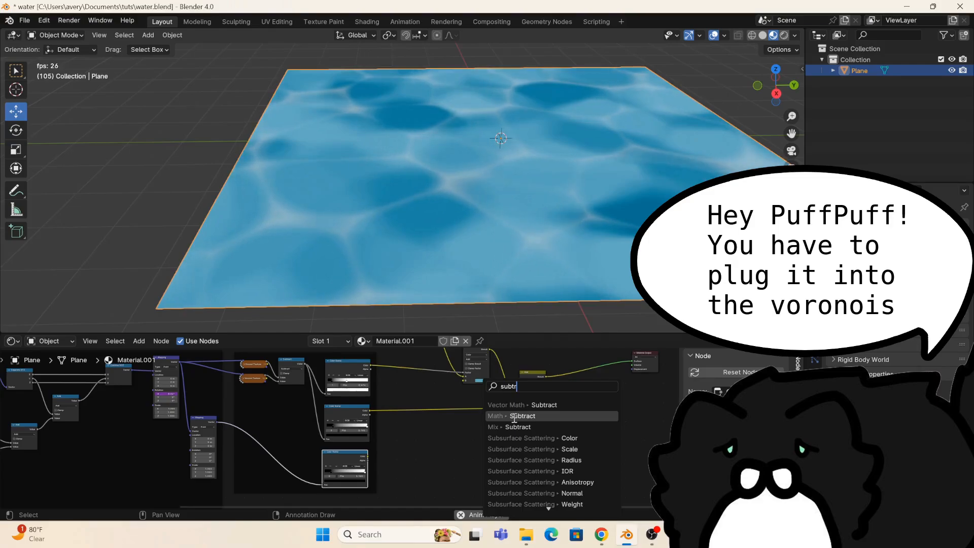
pyautogui.click(508, 428)
pyautogui.click(514, 408)
# - Make room between the two Add nodes and insert the Subtract node into the link connecting them
pyautogui.moveTo(526, 410); pyautogui.dragTo(495, 452, button='middle')
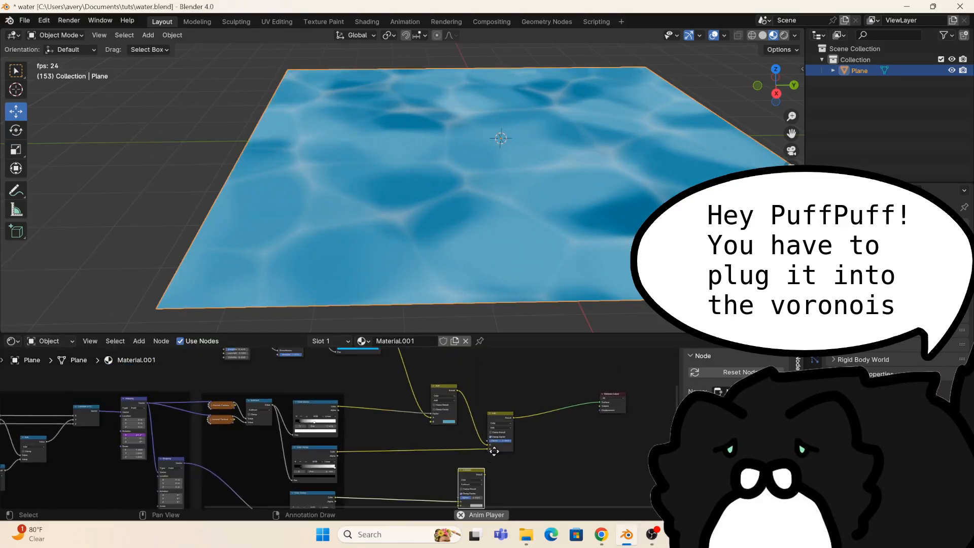
pyautogui.scroll(3, 494, 451)
pyautogui.moveTo(519, 487); pyautogui.dragTo(495, 437)
pyautogui.moveTo(543, 409); pyautogui.dragTo(606, 410)
pyautogui.moveTo(528, 399); pyautogui.dragTo(582, 445)
pyautogui.moveTo(507, 391); pyautogui.dragTo(529, 392)
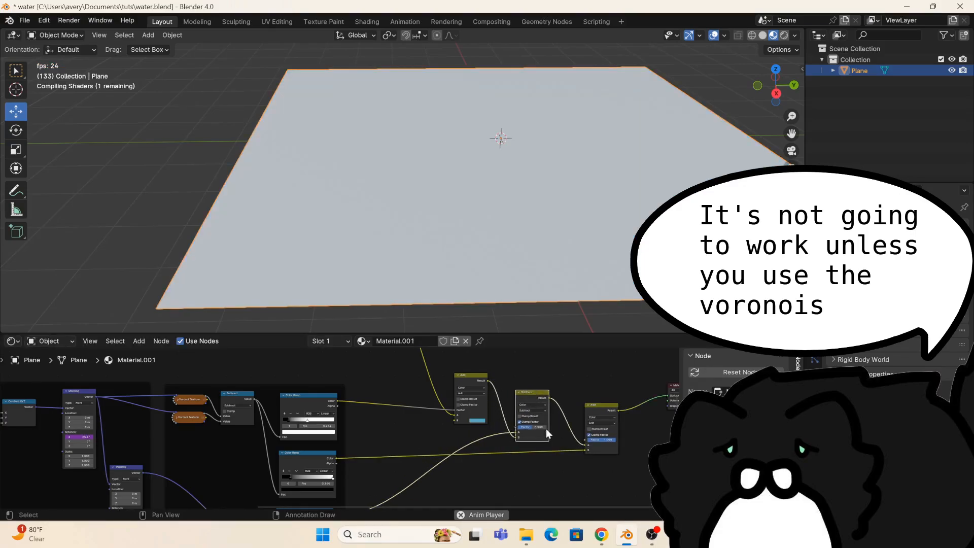
# - Rewire the Subtract node with the first Add in A and the new Color Ramp in B, and set its Factor to 0.525
pyautogui.moveTo(543, 428); pyautogui.dragTo(547, 427)
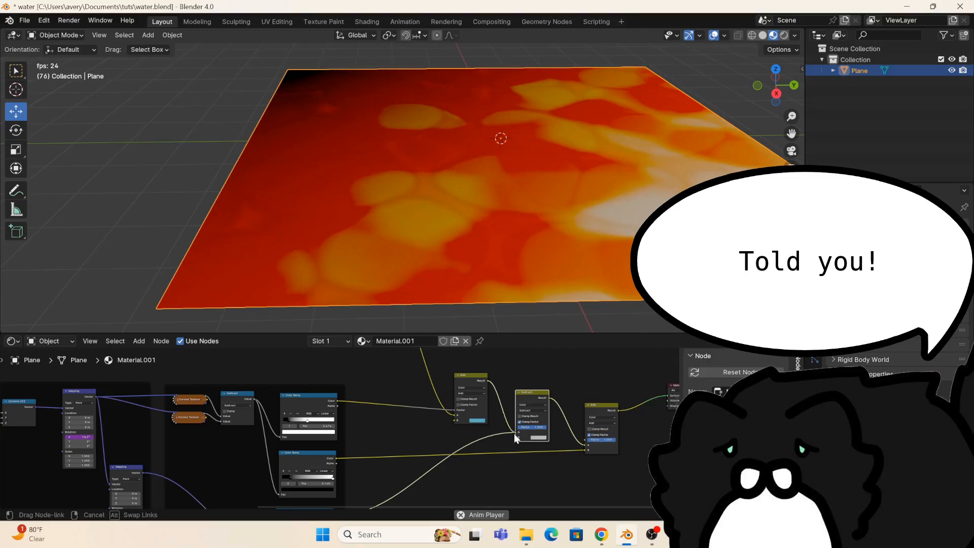
pyautogui.moveTo(514, 434); pyautogui.dragTo(330, 476)
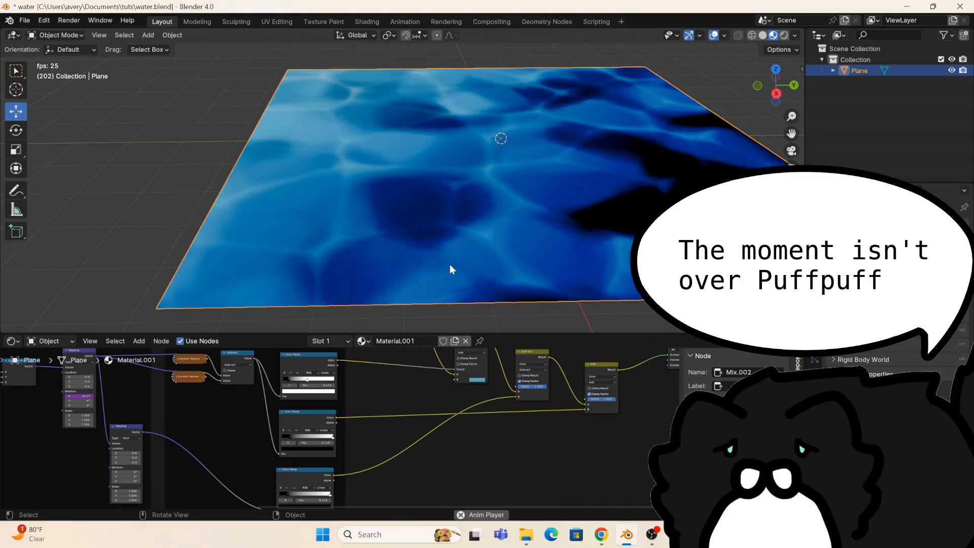
pyautogui.scroll(4, 578, 409)
pyautogui.moveTo(559, 401); pyautogui.dragTo(357, 437, button='middle')
pyautogui.scroll(8, 414, 407)
pyautogui.moveTo(481, 390); pyautogui.dragTo(449, 391)
pyautogui.scroll(-5, 358, 421)
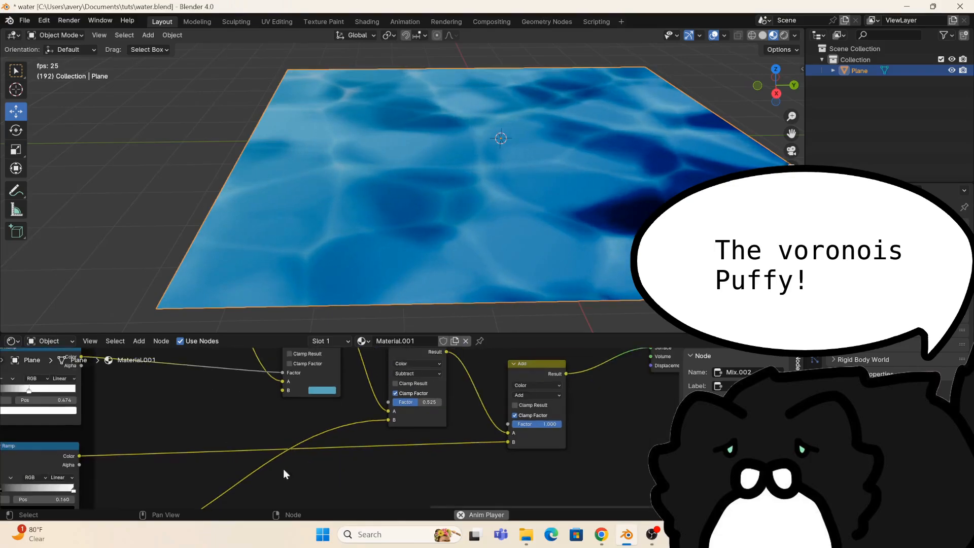
# - Set the duplicated Mapping node's X location to 0.6 m
pyautogui.moveTo(283, 469); pyautogui.dragTo(581, 480, button='middle')
pyautogui.scroll(4, 340, 434)
pyautogui.moveTo(249, 445); pyautogui.dragTo(635, 483, button='middle')
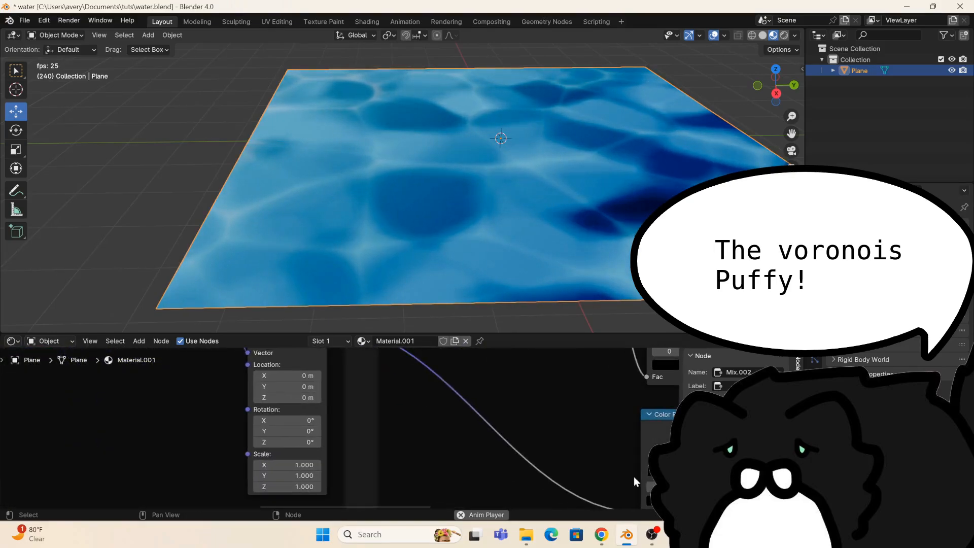
pyautogui.moveTo(372, 416); pyautogui.dragTo(396, 432, button='middle')
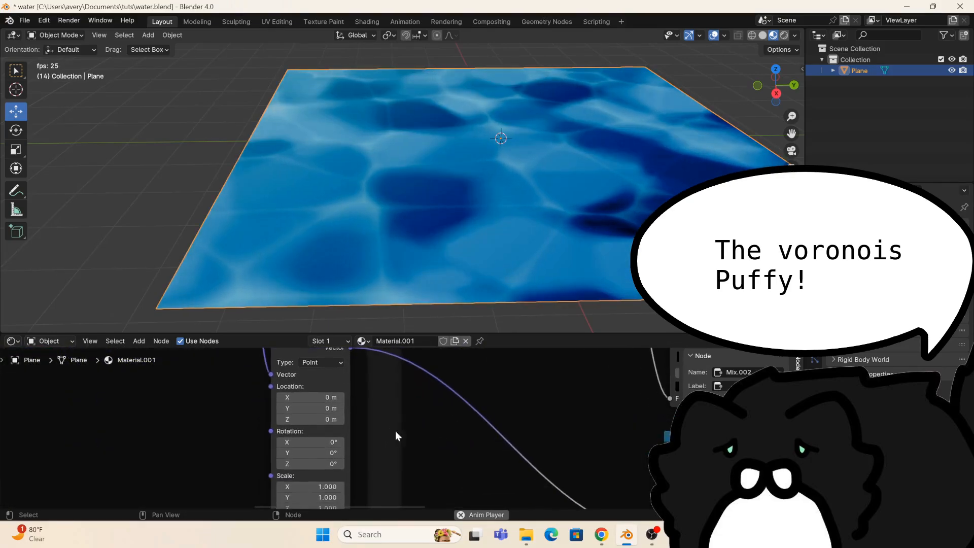
pyautogui.click(341, 397)
pyautogui.click(341, 397)
pyautogui.click(341, 397)
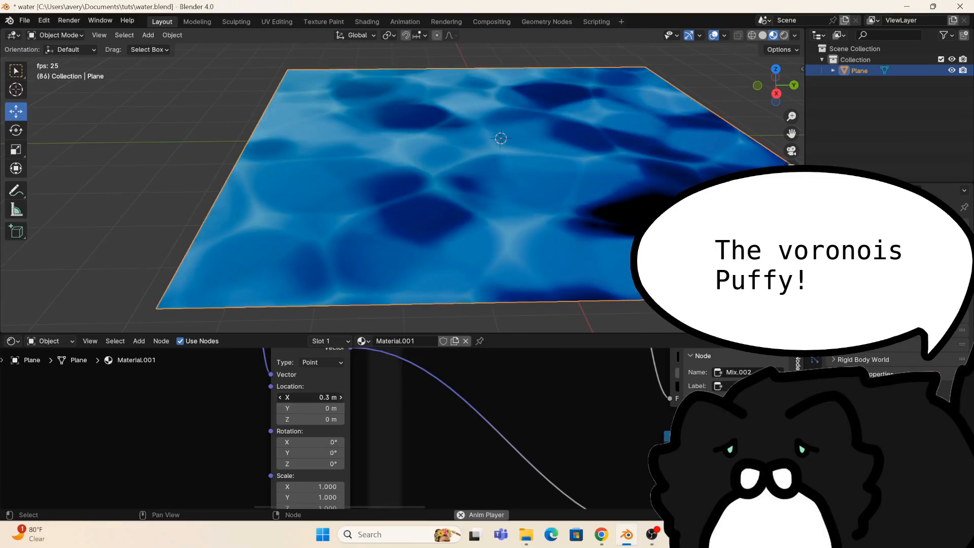
pyautogui.click(341, 397)
pyautogui.click(341, 397)
pyautogui.click(340, 397)
pyautogui.scroll(-5, 341, 397)
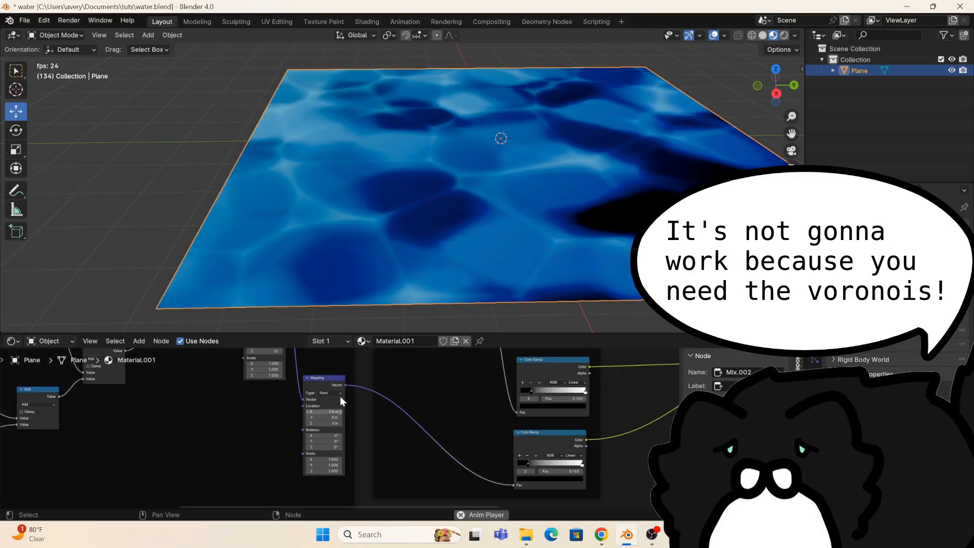
# - Try moving the white stop of the newest Color Ramp closer to its black stop
pyautogui.moveTo(442, 427); pyautogui.dragTo(319, 448, button='middle')
pyautogui.scroll(2, 446, 484)
pyautogui.click(460, 480)
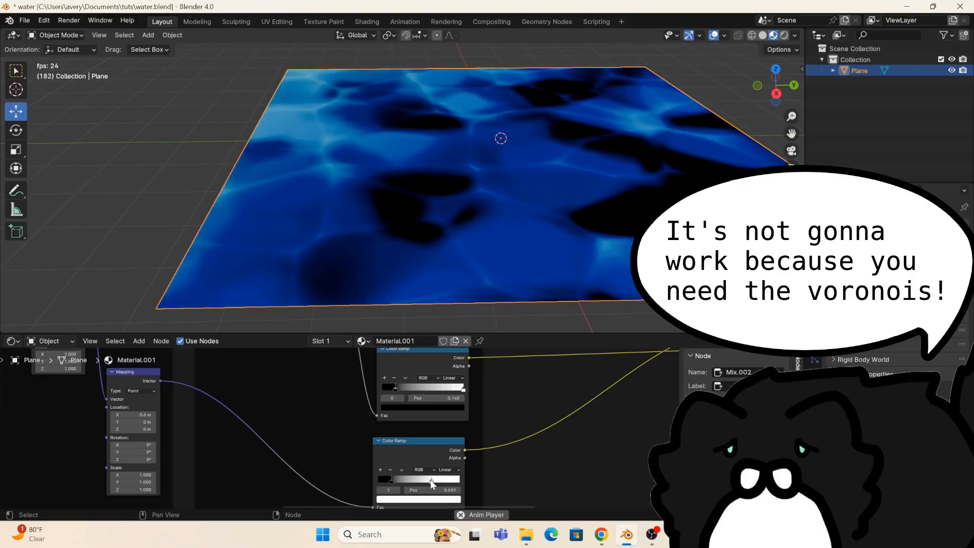
pyautogui.scroll(-2, 423, 436)
pyautogui.scroll(-8, 347, 438)
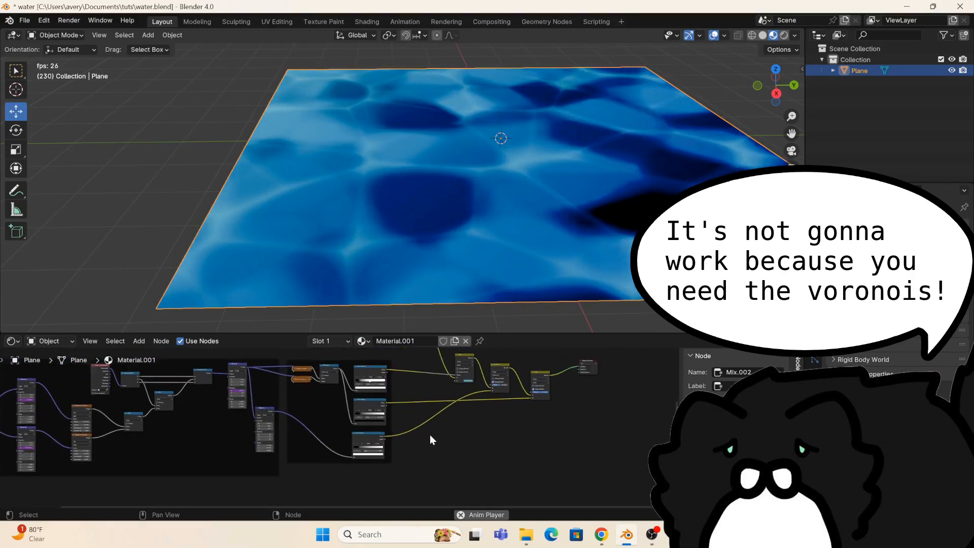
# - Reposition the first Add node beside the Subtract node and stop the animation playback
pyautogui.moveTo(440, 389); pyautogui.dragTo(386, 419, button='middle')
pyautogui.scroll(10, 384, 419)
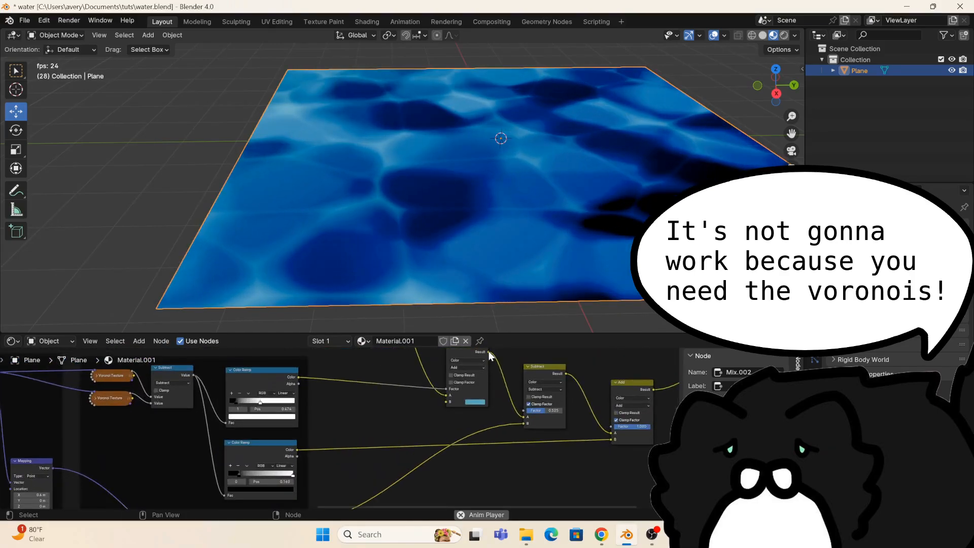
pyautogui.moveTo(489, 352)
pyautogui.mouseDown()
pyautogui.moveTo(617, 437)
pyautogui.moveTo(507, 357)
pyautogui.mouseUp()
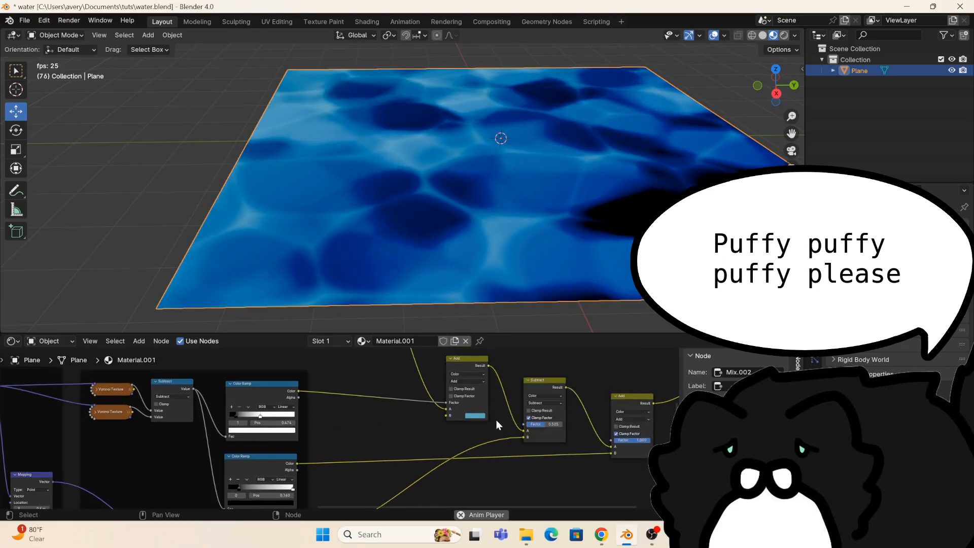
pyautogui.moveTo(449, 407); pyautogui.dragTo(469, 444, button='middle')
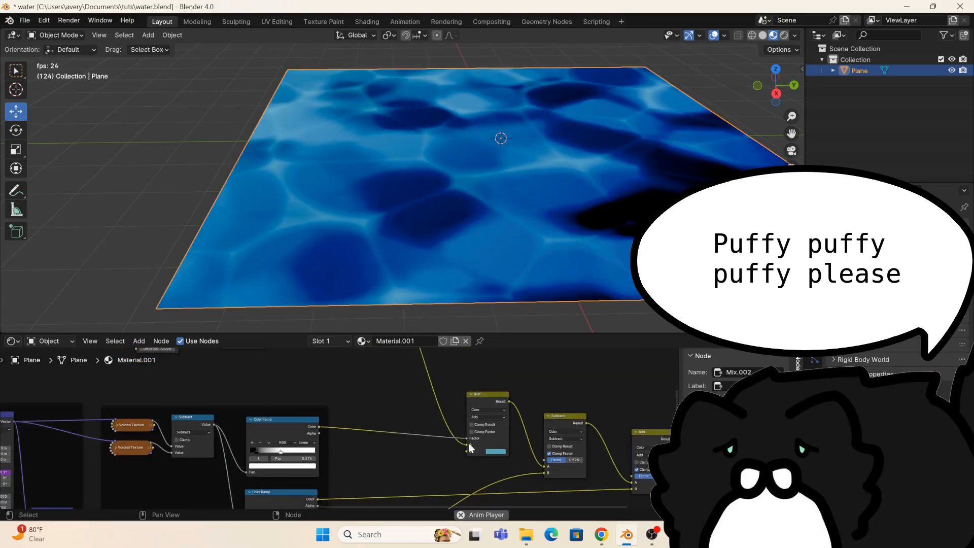
pyautogui.moveTo(484, 399); pyautogui.dragTo(497, 384)
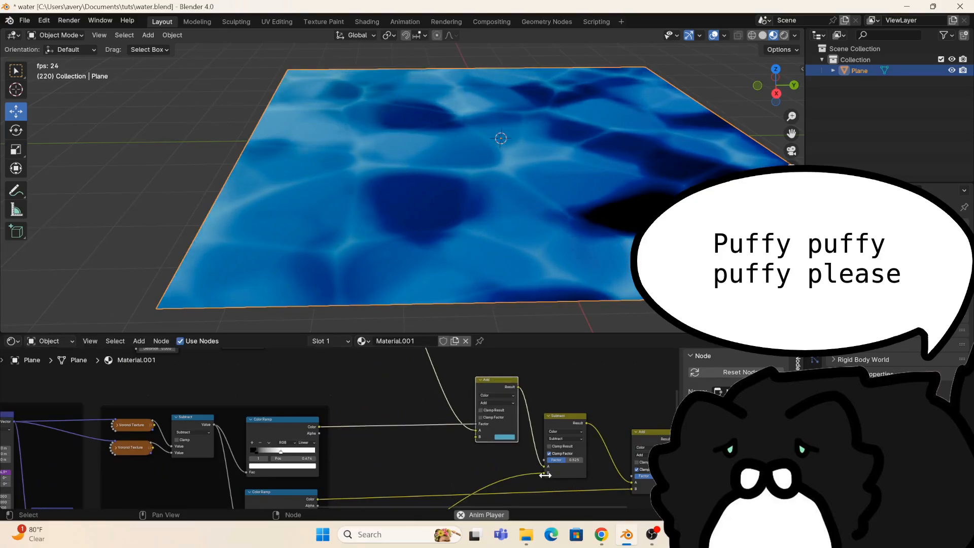
pyautogui.press('space')
pyautogui.click(545, 469)
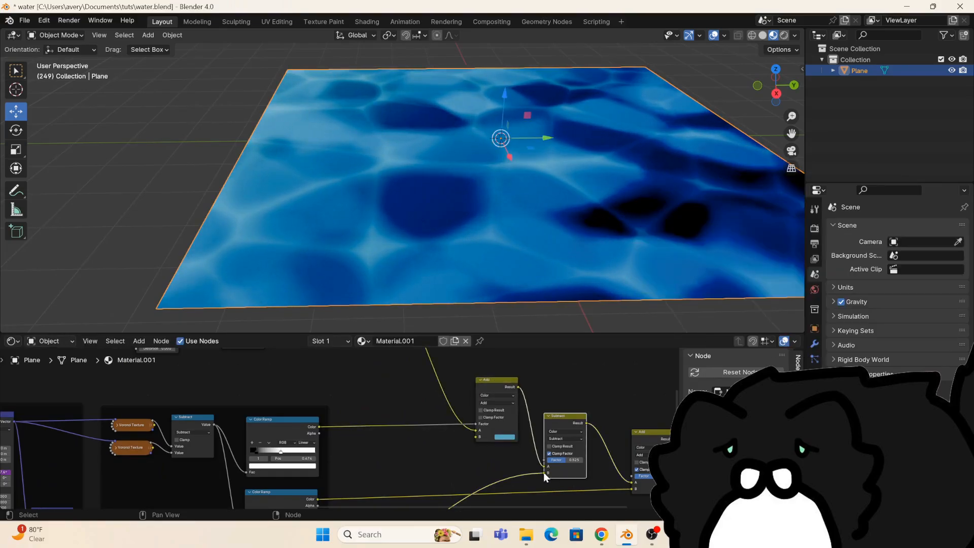
# - Take the Subtract node out from between the two Adds and insert it between the blue Color Ramp and the first Add
pyautogui.moveTo(543, 473); pyautogui.dragTo(513, 474)
pyautogui.moveTo(622, 471); pyautogui.dragTo(635, 482)
pyautogui.moveTo(566, 420); pyautogui.dragTo(446, 347)
pyautogui.moveTo(466, 397); pyautogui.dragTo(516, 406, button='middle')
pyautogui.moveTo(473, 402); pyautogui.dragTo(360, 416)
# - Delete the duplicated Color Ramp and the duplicated Mapping node that feeds it
pyautogui.moveTo(496, 394); pyautogui.dragTo(481, 330, button='middle')
pyautogui.scroll(-6, 464, 420)
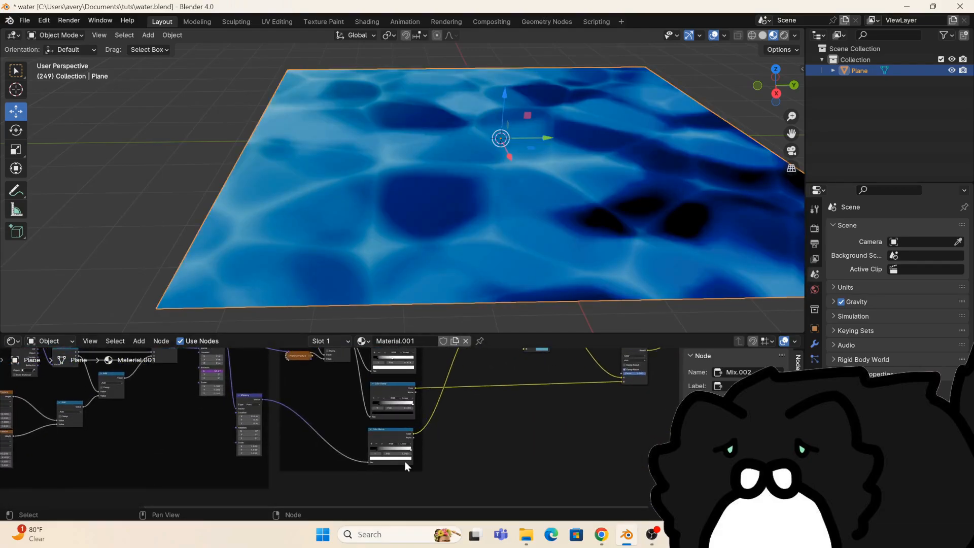
pyautogui.click(392, 441)
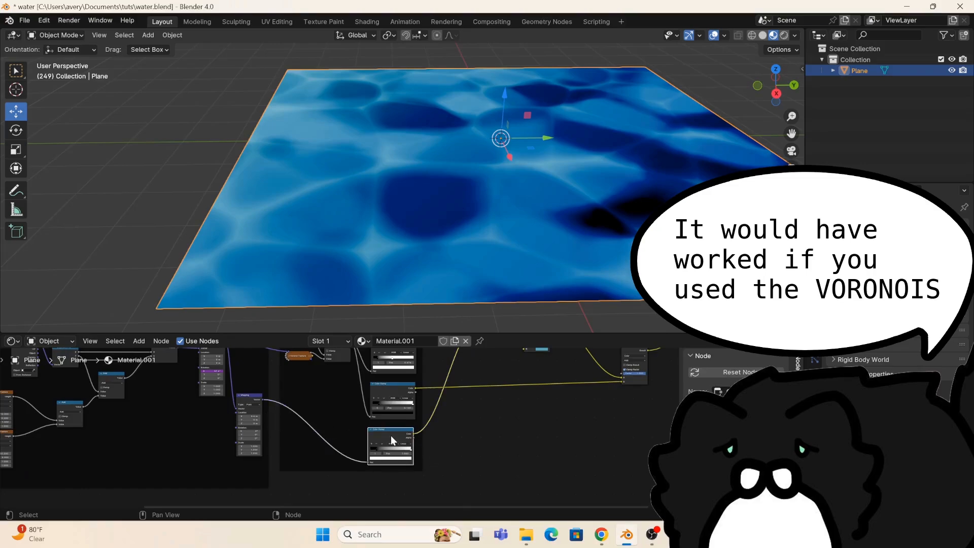
pyautogui.press('x')
pyautogui.click(252, 403)
pyautogui.press('x')
# - Duplicate the whole framed Musgrave distortion node group and place the copy below the original
pyautogui.scroll(-4, 249, 407)
pyautogui.moveTo(208, 427); pyautogui.dragTo(397, 450, button='middle')
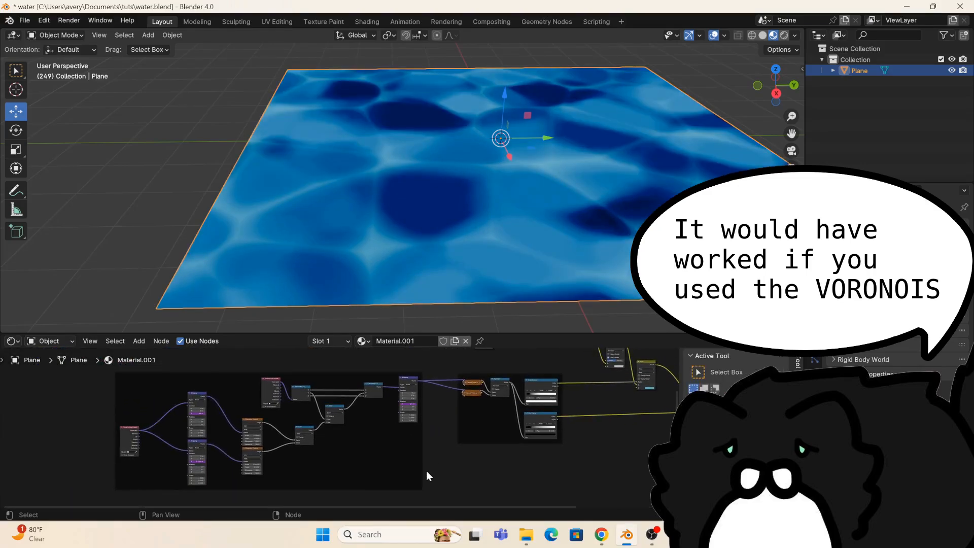
pyautogui.moveTo(426, 472); pyautogui.dragTo(137, 381)
pyautogui.scroll(-2, 274, 459)
pyautogui.hotkey('shift', 'd')
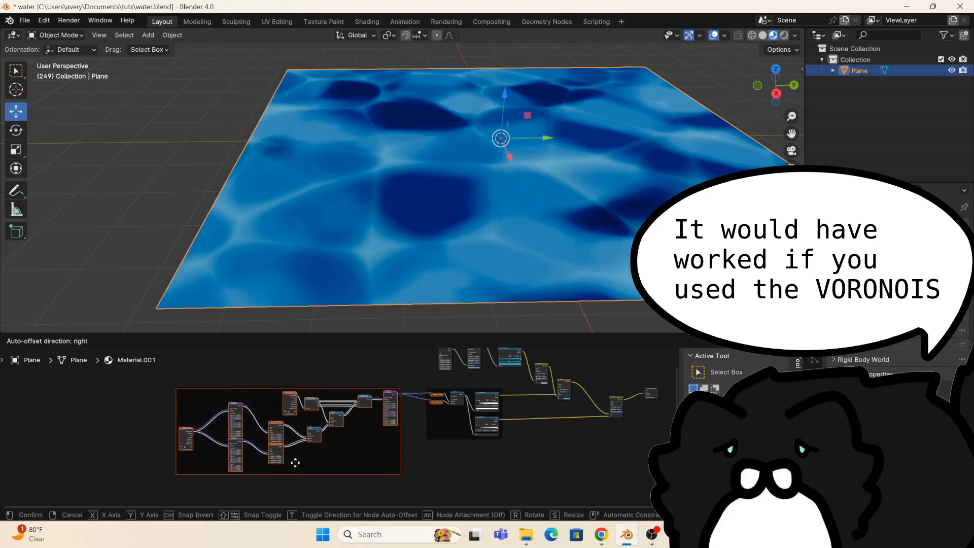
pyautogui.click(380, 460)
pyautogui.scroll(8, 323, 457)
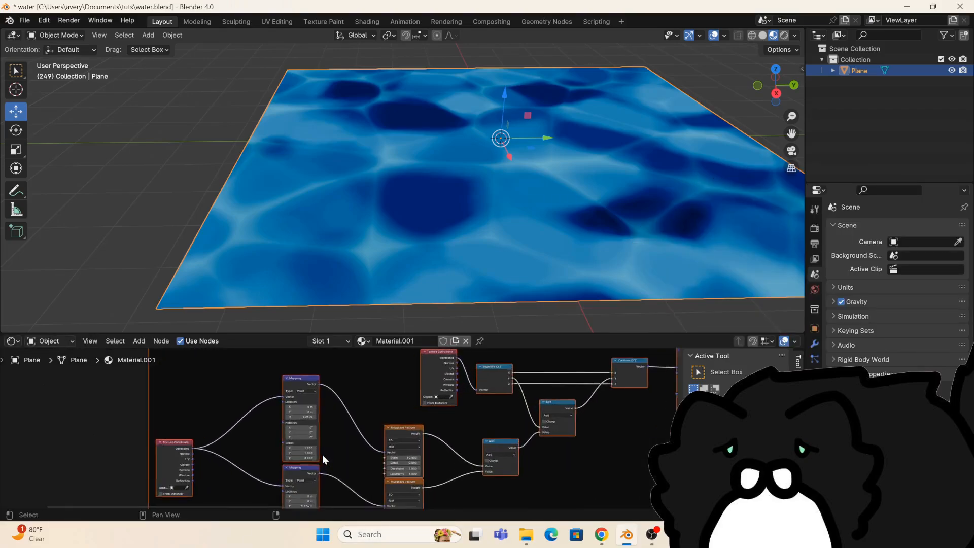
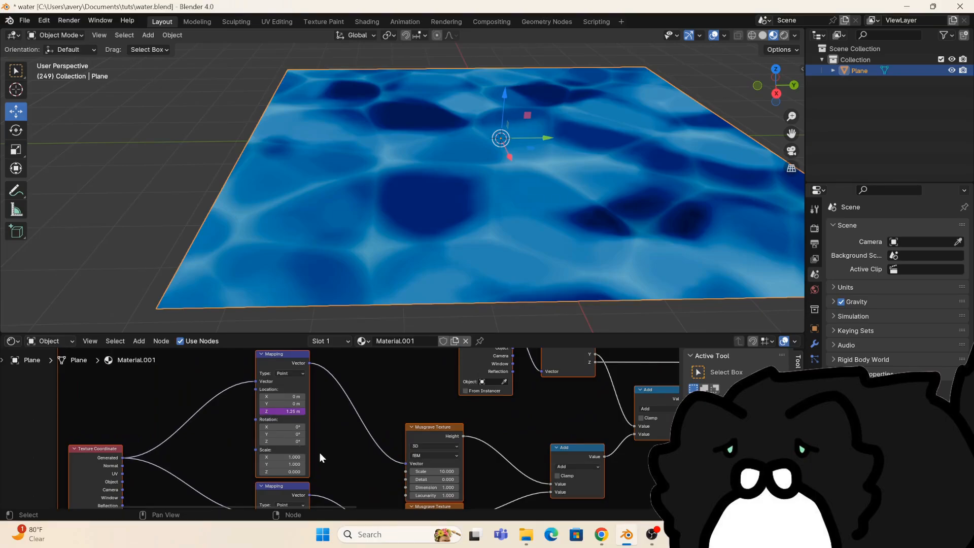
# - Set the X rotation of the final Mapping node in the copied group to the driver expression #frame/300
pyautogui.moveTo(320, 453); pyautogui.dragTo(328, 395, button='middle')
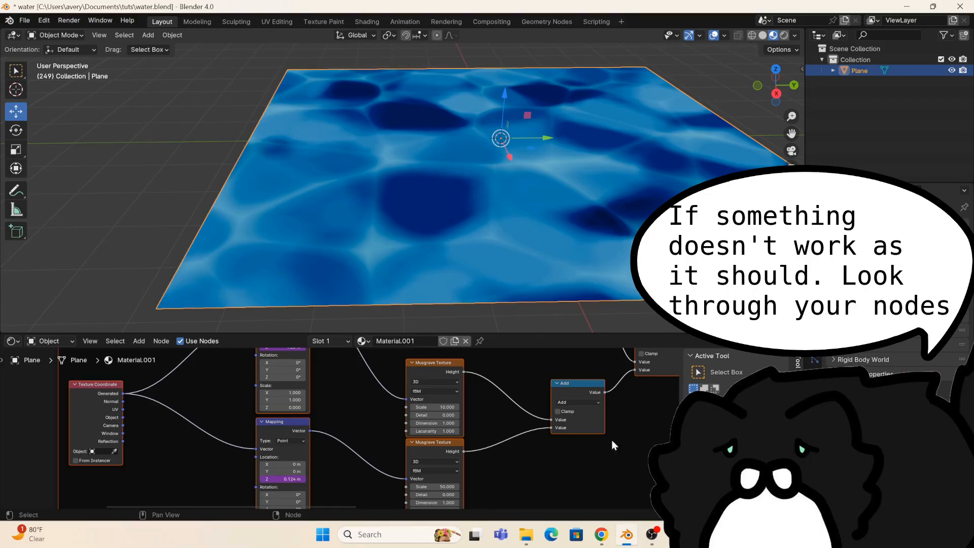
pyautogui.moveTo(665, 441); pyautogui.dragTo(295, 402, button='middle')
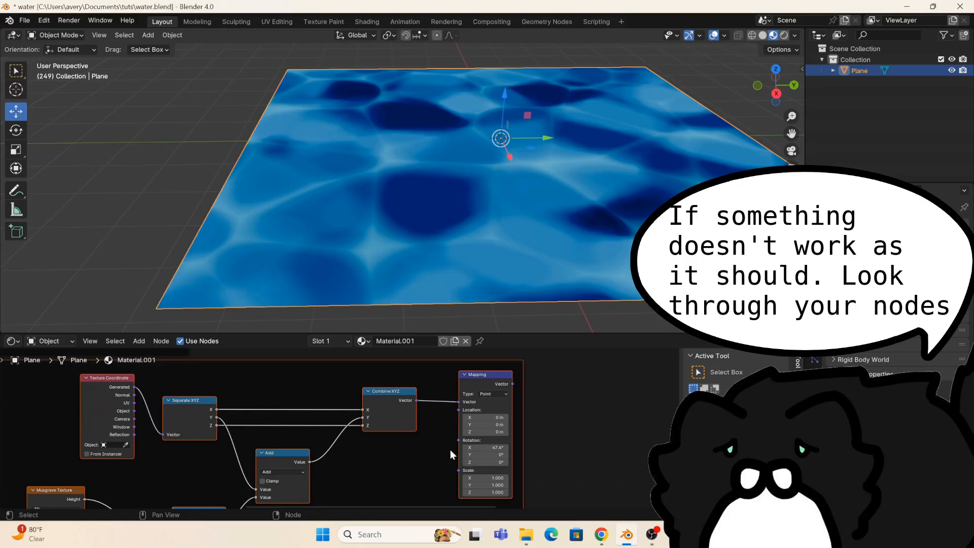
pyautogui.click(480, 448)
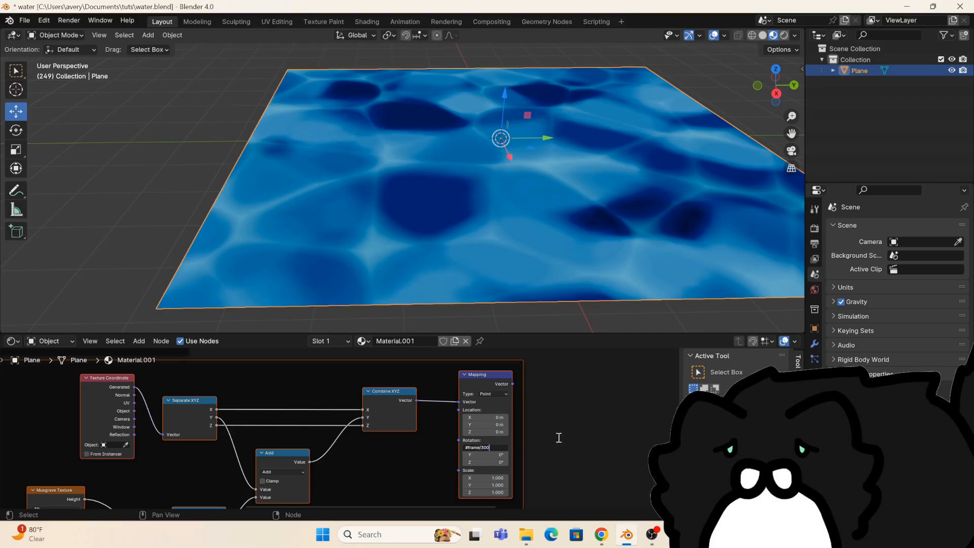
pyautogui.press('Return')
# - Duplicate the lower black-and-white Color Ramp and link the copied group's final Mapping Vector to the new ramp's Fac
pyautogui.moveTo(564, 399); pyautogui.dragTo(392, 482, button='middle')
pyautogui.scroll(-8, 424, 450)
pyautogui.moveTo(395, 436); pyautogui.dragTo(483, 487, button='middle')
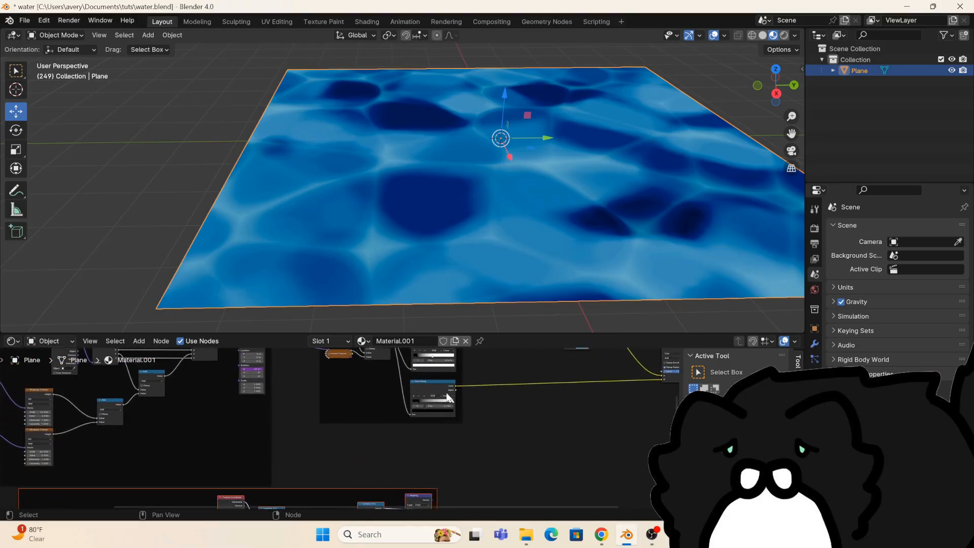
pyautogui.click(438, 383)
pyautogui.hotkey('shift', 'd')
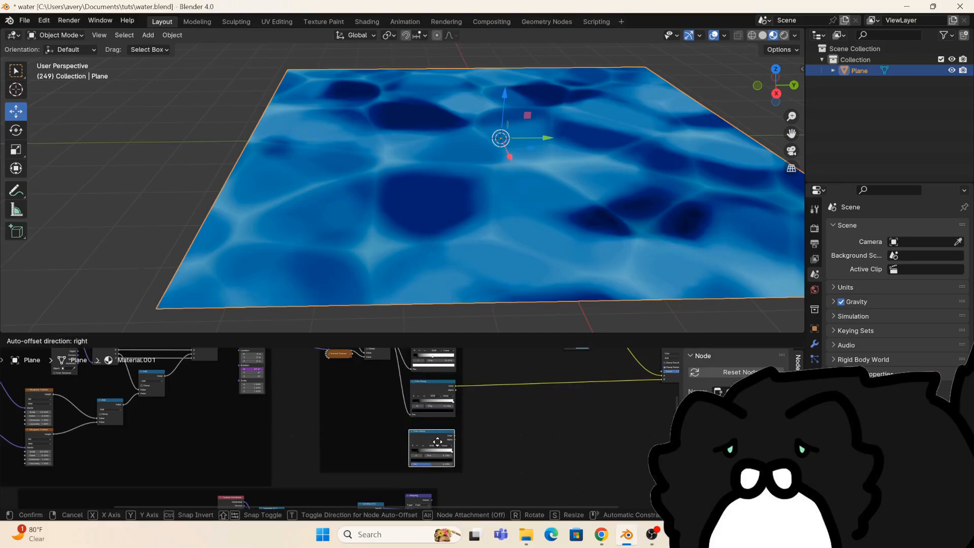
pyautogui.click(438, 440)
pyautogui.moveTo(444, 462); pyautogui.dragTo(431, 418, button='middle')
pyautogui.scroll(5, 407, 455)
pyautogui.moveTo(410, 457); pyautogui.dragTo(444, 468, button='middle')
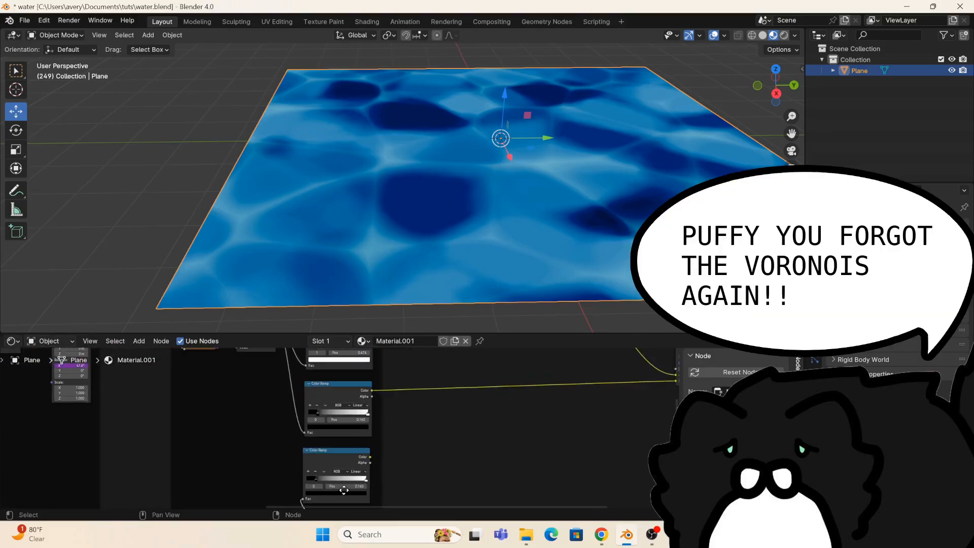
# - Link the new Color Ramp's Color output to the color Subtract node's B input and lower the node's Factor
pyautogui.moveTo(379, 500); pyautogui.dragTo(359, 480, button='middle')
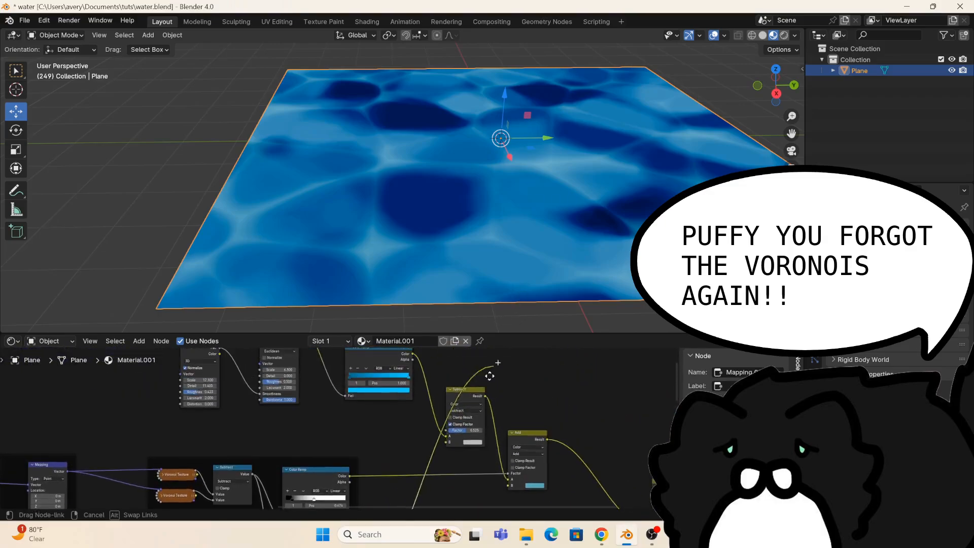
pyautogui.moveTo(446, 443); pyautogui.dragTo(450, 444)
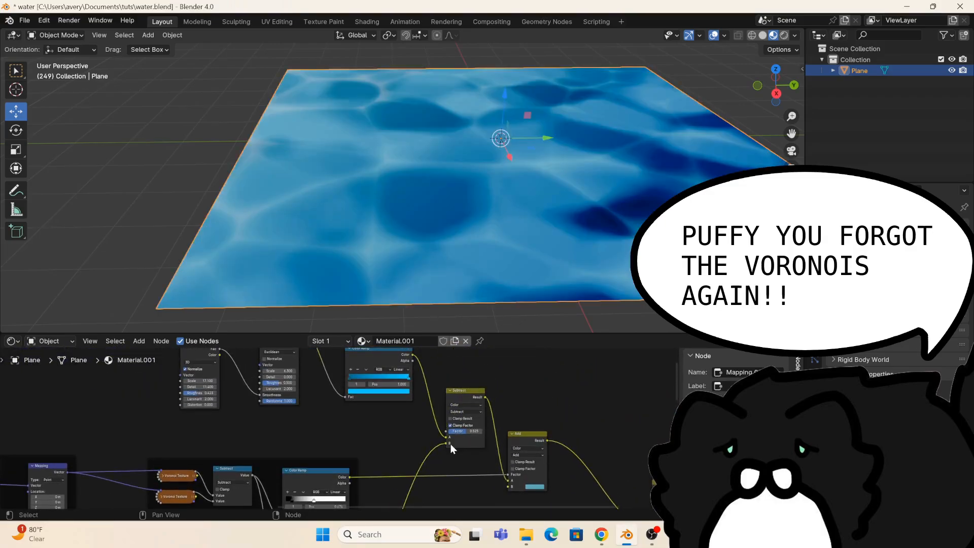
pyautogui.moveTo(464, 431)
pyautogui.mouseDown()
pyautogui.moveTo(483, 431)
pyautogui.moveTo(463, 430)
pyautogui.mouseUp()
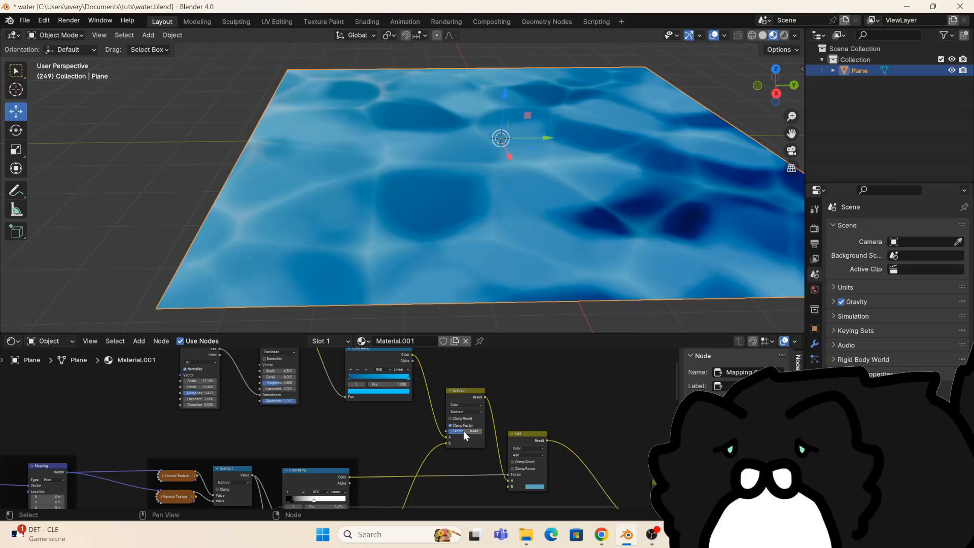
# - Move the ramp's link from the Subtract node's B input to its Factor and set B to a darker grey
pyautogui.moveTo(445, 443)
pyautogui.mouseDown()
pyautogui.moveTo(437, 439)
pyautogui.moveTo(452, 432)
pyautogui.mouseUp()
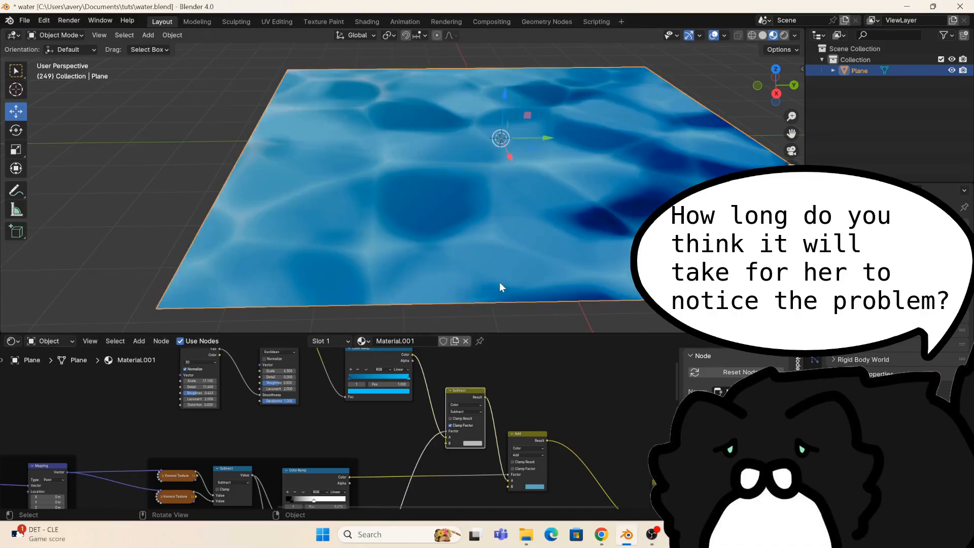
pyautogui.click(476, 443)
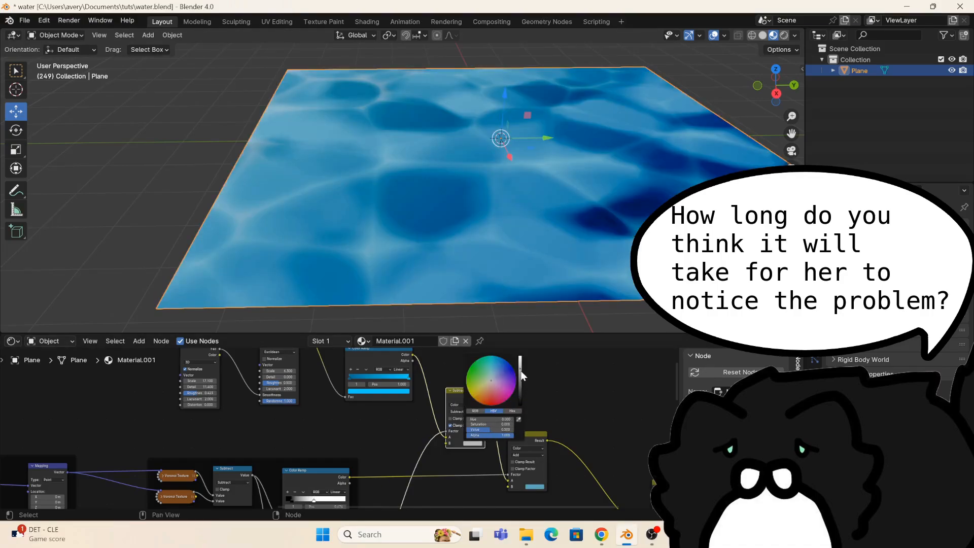
pyautogui.moveTo(520, 376)
pyautogui.mouseDown()
pyautogui.moveTo(520, 399)
pyautogui.moveTo(520, 357)
pyautogui.moveTo(521, 380)
pyautogui.mouseUp()
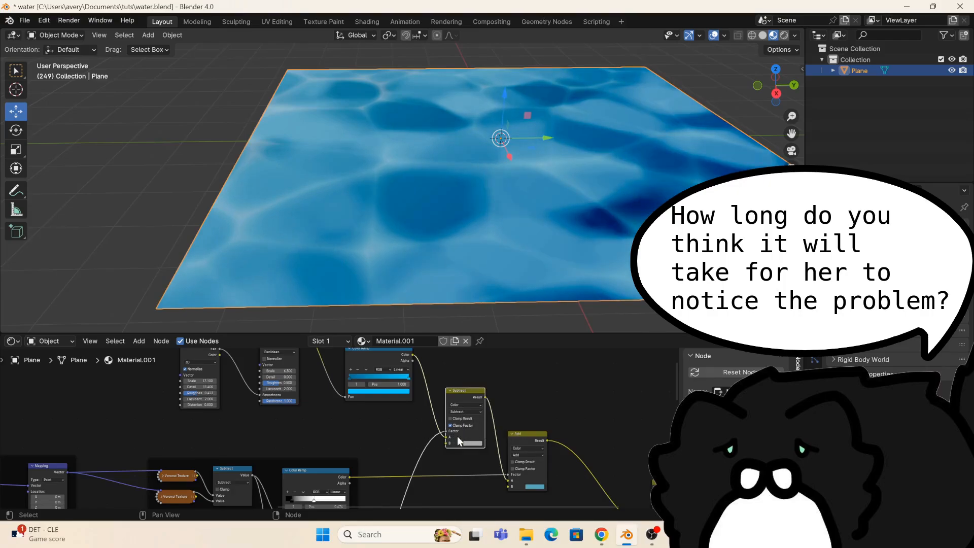
# - Preview the new Color Ramp by linking its Color output to the Material Output's Surface, and move the last Add node closer to the first
pyautogui.moveTo(459, 441); pyautogui.dragTo(520, 499, button='middle')
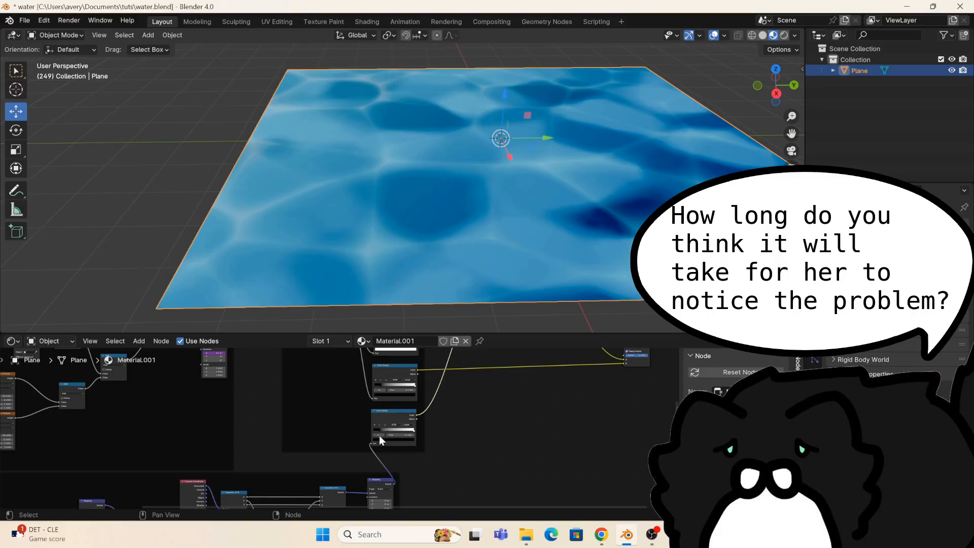
pyautogui.moveTo(379, 435); pyautogui.dragTo(449, 490, button='middle')
pyautogui.scroll(5, 378, 472)
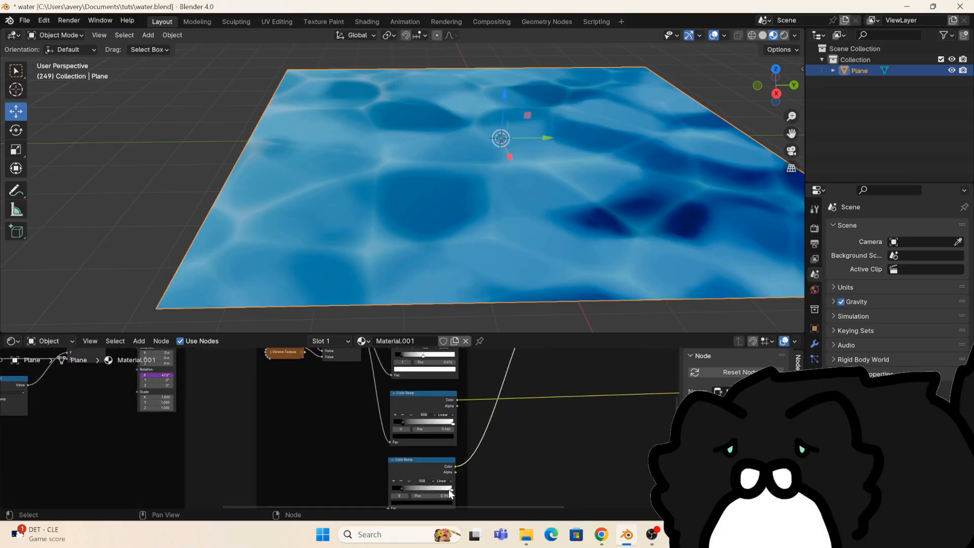
pyautogui.moveTo(448, 489); pyautogui.dragTo(536, 423)
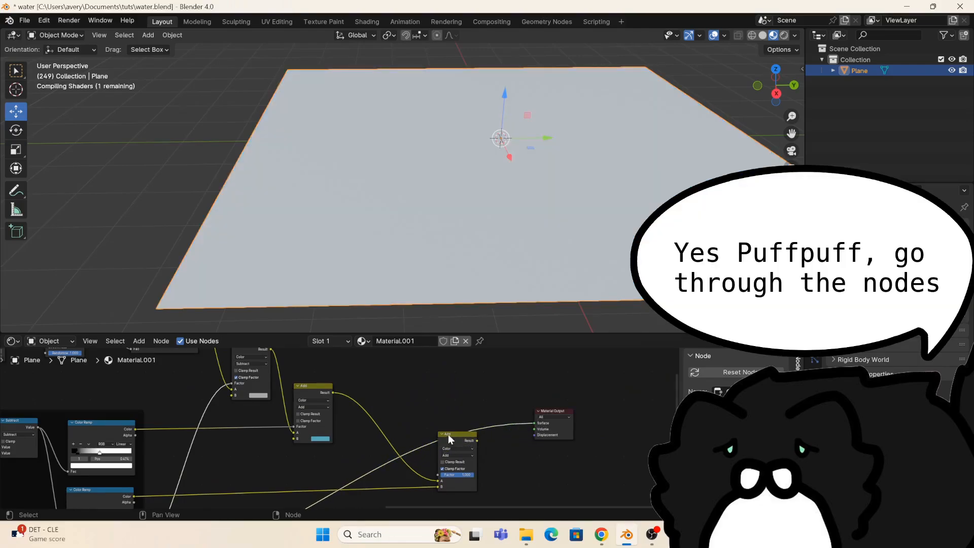
pyautogui.click(450, 435)
pyautogui.moveTo(453, 434); pyautogui.dragTo(376, 391)
# - Move the copied distortion frame away from the new Color Ramp to make room between its Mapping node and the ramp
pyautogui.scroll(-4, 274, 465)
pyautogui.moveTo(274, 466); pyautogui.dragTo(539, 383, button='middle')
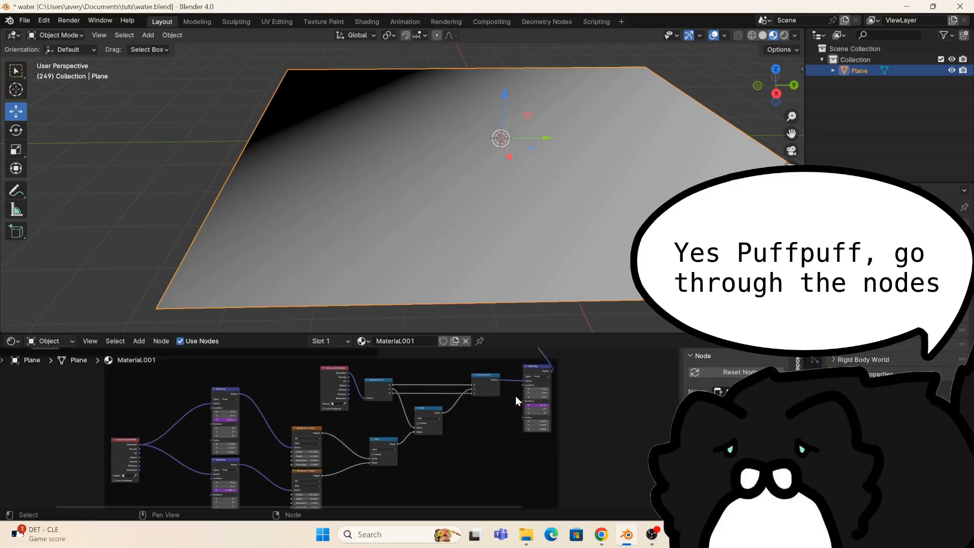
pyautogui.moveTo(467, 407); pyautogui.dragTo(437, 492, button='middle')
pyautogui.scroll(-1, 392, 476)
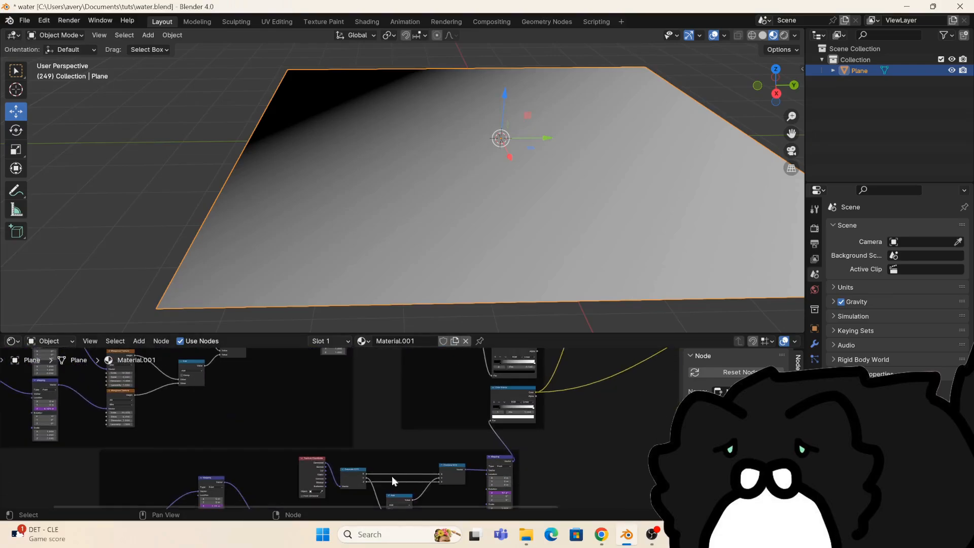
pyautogui.moveTo(465, 457); pyautogui.dragTo(322, 478)
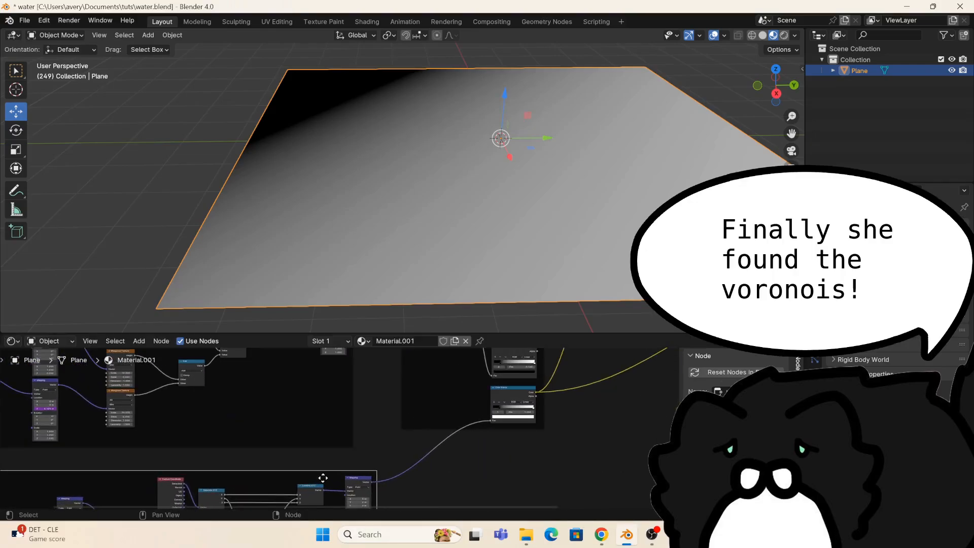
# - Duplicate the two Voronoi Textures and their Subtract node, placing the copies below, beside the copied distortion frame's Mapping node
pyautogui.scroll(-3, 342, 431)
pyautogui.moveTo(421, 393); pyautogui.dragTo(427, 432, button='middle')
pyautogui.moveTo(439, 416); pyautogui.dragTo(415, 368)
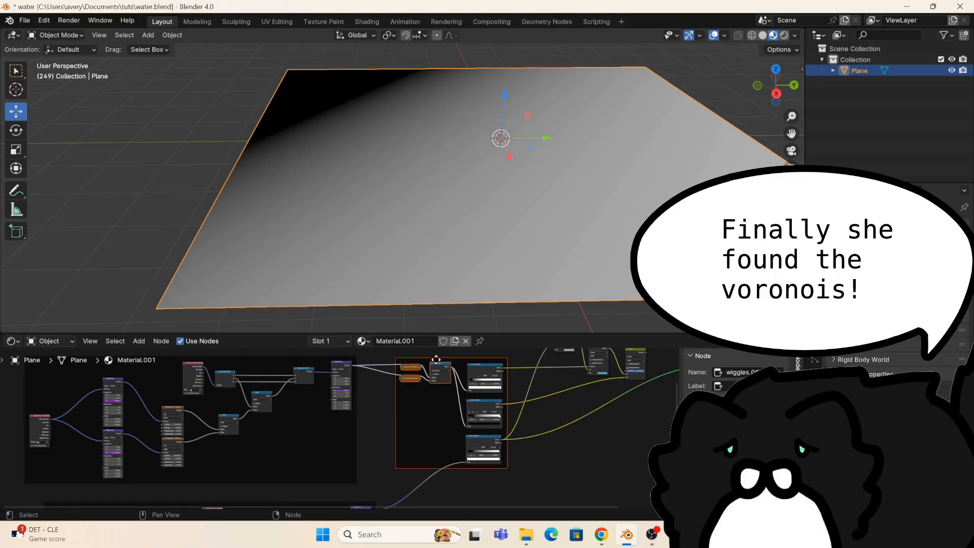
pyautogui.click(415, 367)
pyautogui.press('g')
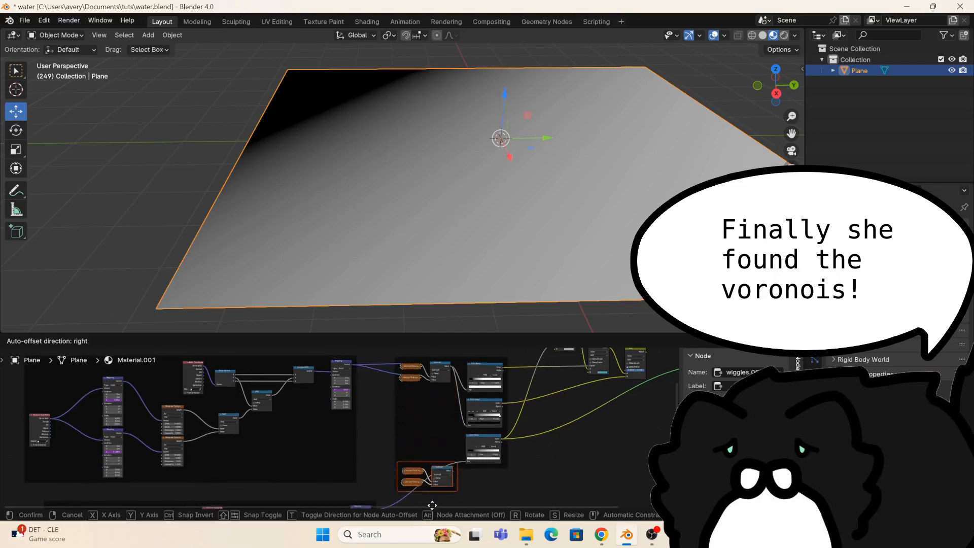
pyautogui.click(429, 433)
# - Link the copied Mapping's Vector to both duplicated Voronoi Textures and the duplicated Subtract's Value to the new Color Ramp's Fac
pyautogui.scroll(5, 429, 433)
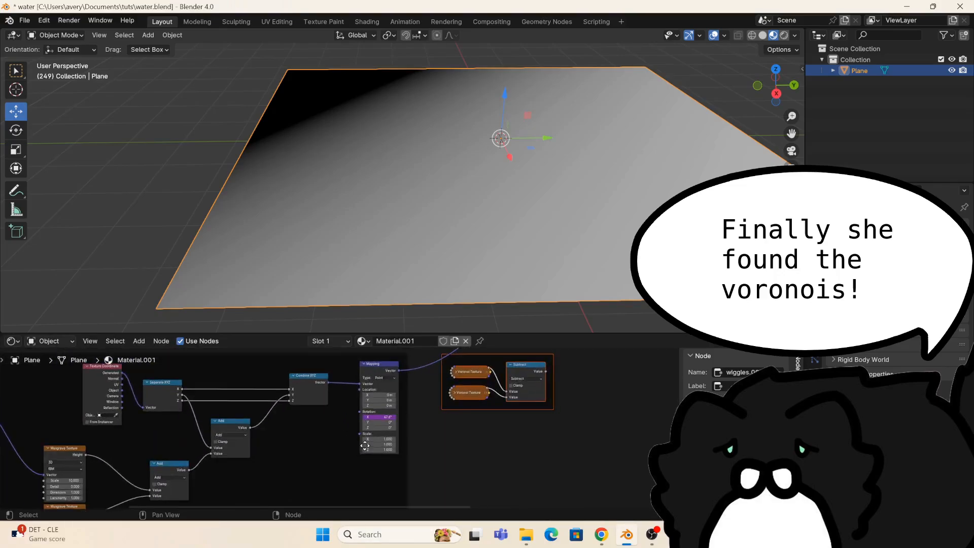
pyautogui.moveTo(390, 396); pyautogui.dragTo(487, 422)
pyautogui.moveTo(590, 389); pyautogui.dragTo(366, 476, button='middle')
pyautogui.moveTo(397, 486); pyautogui.dragTo(444, 427)
pyautogui.scroll(-4, 570, 404)
pyautogui.moveTo(564, 401); pyautogui.dragTo(442, 463, button='middle')
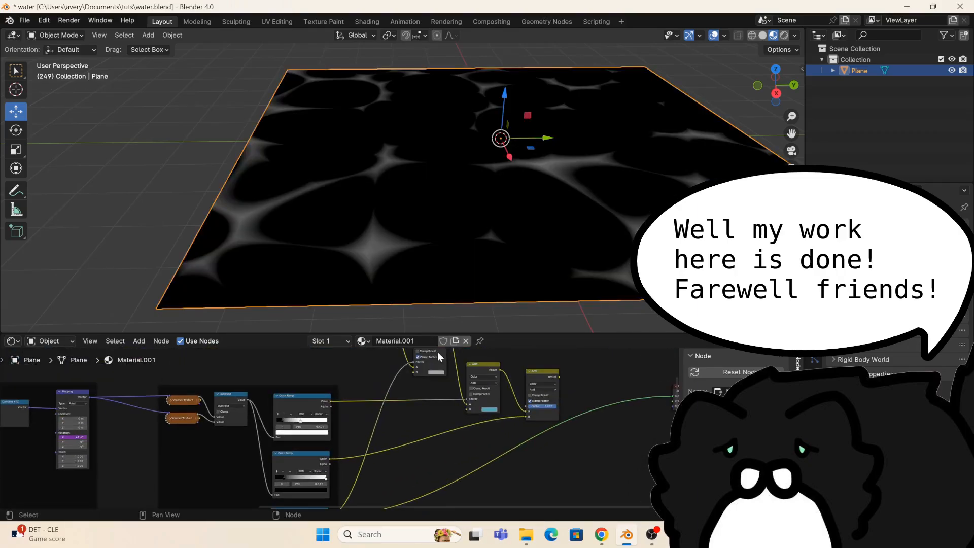
# - Link the last Add's Result to the Material Output's Surface, and move the color Subtract's Factor link to B with Factor 1.000
pyautogui.moveTo(420, 376); pyautogui.dragTo(425, 410, button='middle')
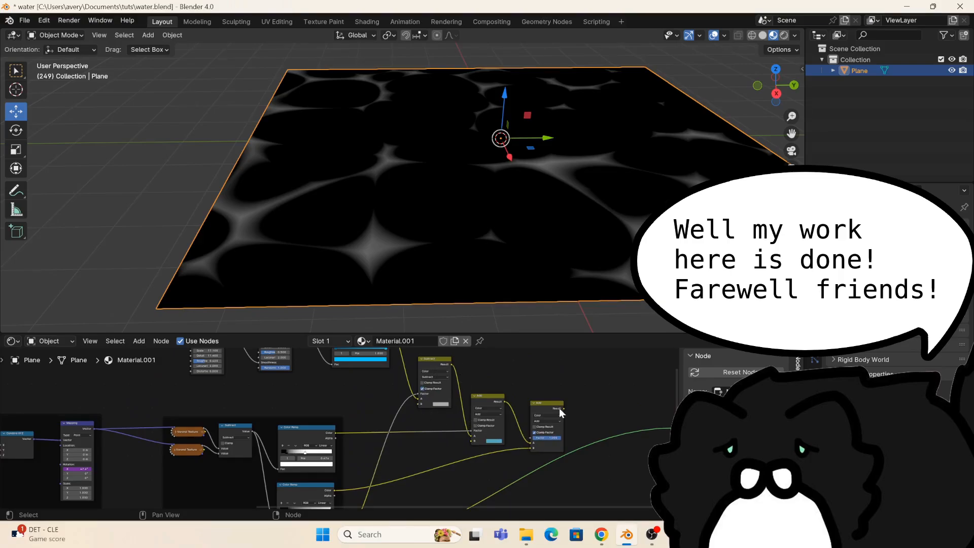
pyautogui.moveTo(562, 409); pyautogui.dragTo(632, 427)
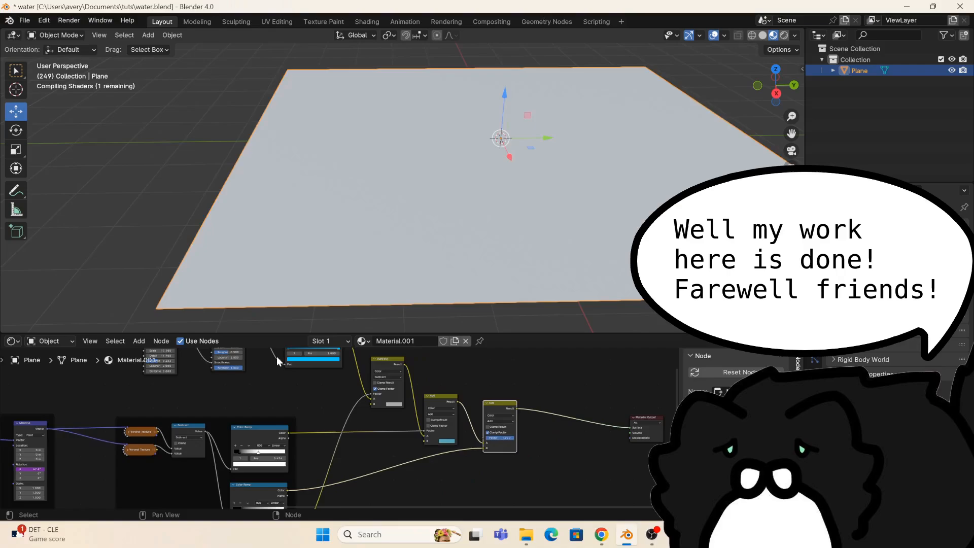
pyautogui.moveTo(356, 403); pyautogui.dragTo(448, 428, button='middle')
pyautogui.scroll(4, 463, 420)
pyautogui.moveTo(462, 417); pyautogui.dragTo(464, 429)
pyautogui.moveTo(448, 178); pyautogui.dragTo(450, 201, button='middle')
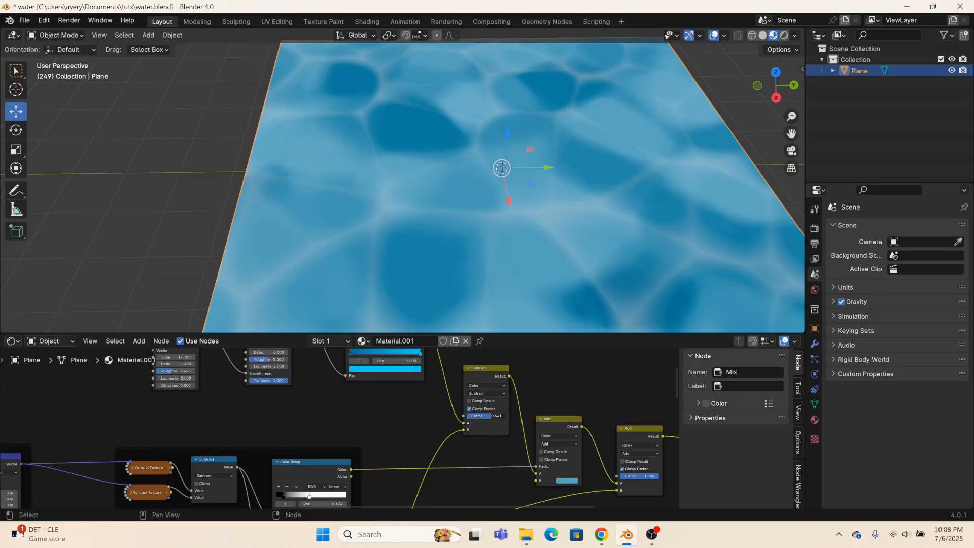
# - Set the copied Mapping node's Location X to 0.1 m to offset the subtracting Voronoi layer
pyautogui.moveTo(439, 429); pyautogui.dragTo(559, 356, button='middle')
pyautogui.moveTo(365, 494); pyautogui.dragTo(512, 376, button='middle')
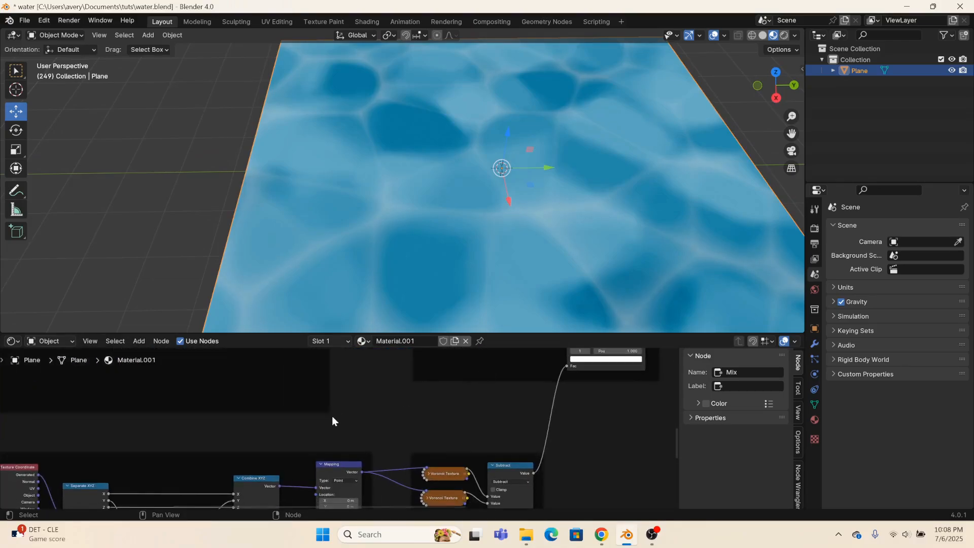
pyautogui.moveTo(332, 418); pyautogui.dragTo(378, 349, button='middle')
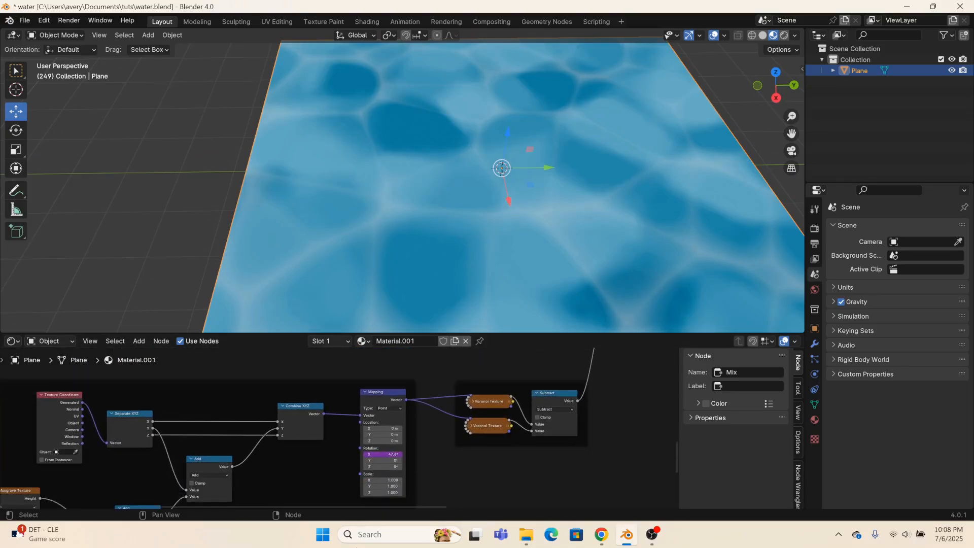
pyautogui.click(400, 429)
pyautogui.click(400, 429)
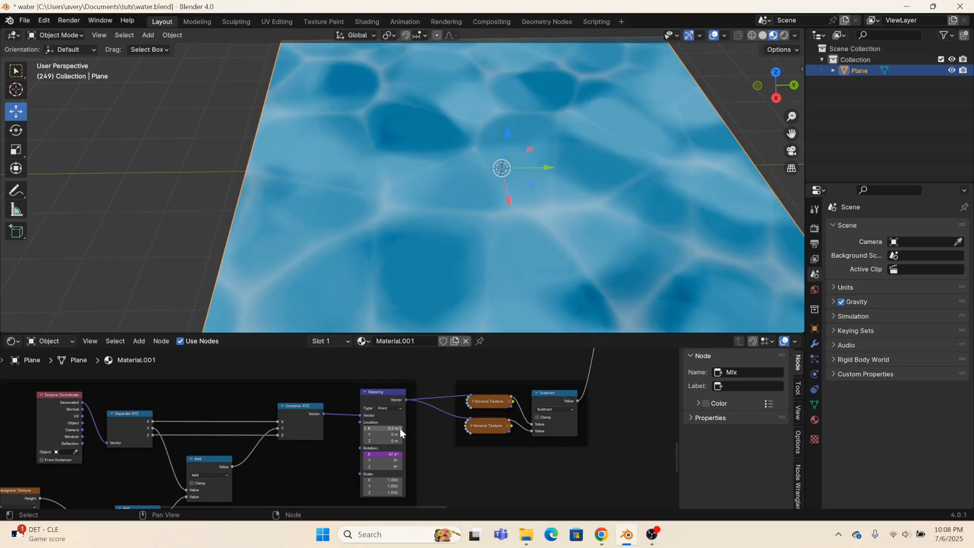
pyautogui.click(367, 428)
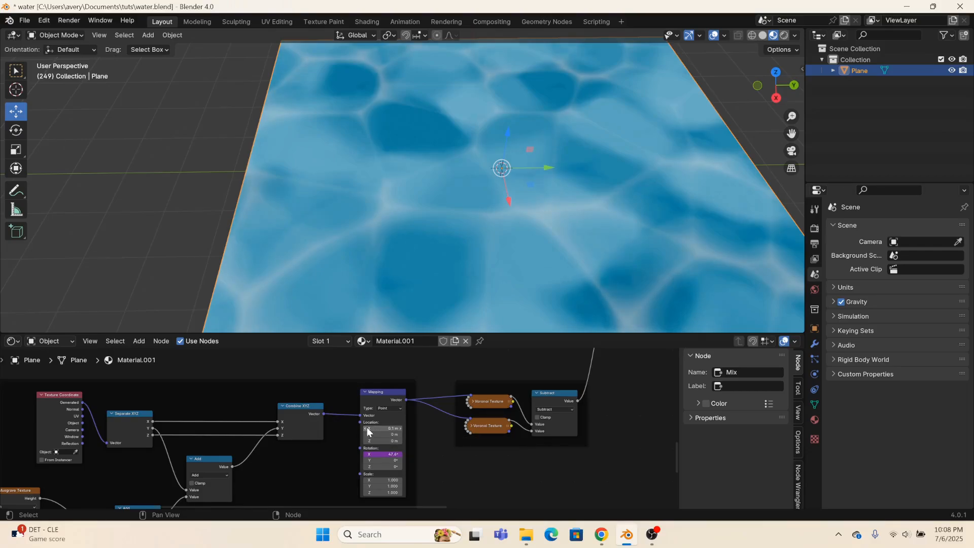
# - Move the white stop of the subtracting layer's Color Ramp to about 0.82
pyautogui.moveTo(571, 409); pyautogui.dragTo(211, 420, button='middle')
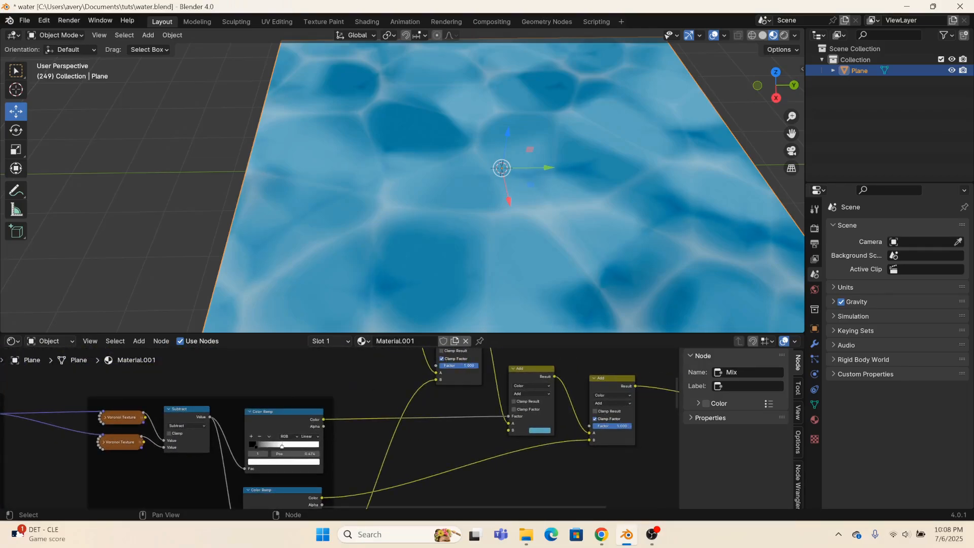
pyautogui.moveTo(487, 243); pyautogui.dragTo(322, 315, button='middle')
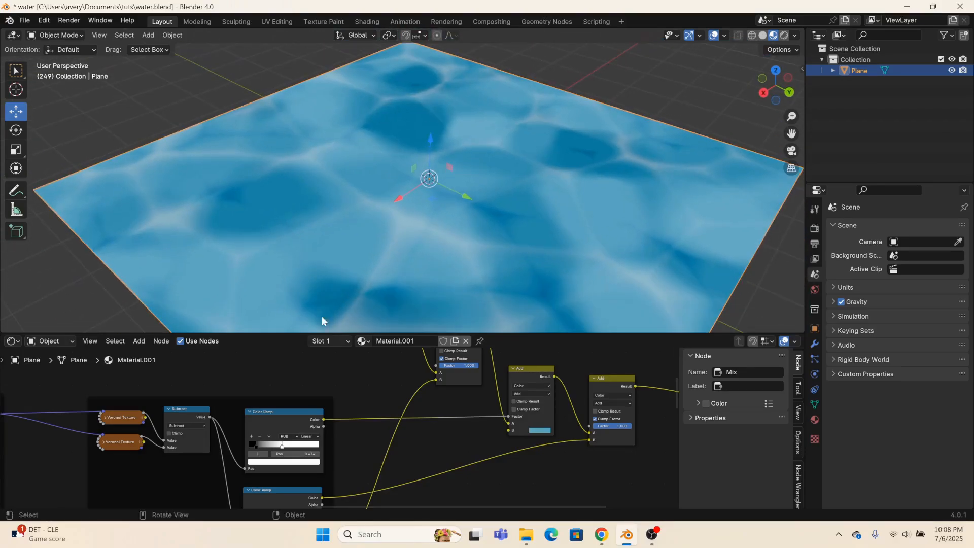
pyautogui.moveTo(378, 460); pyautogui.dragTo(455, 448, button='middle')
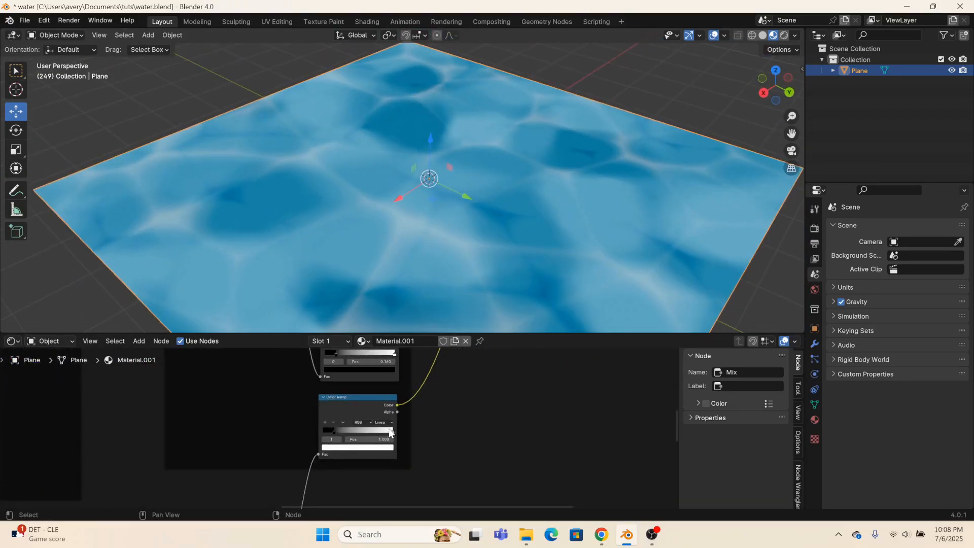
pyautogui.moveTo(330, 431); pyautogui.dragTo(329, 431)
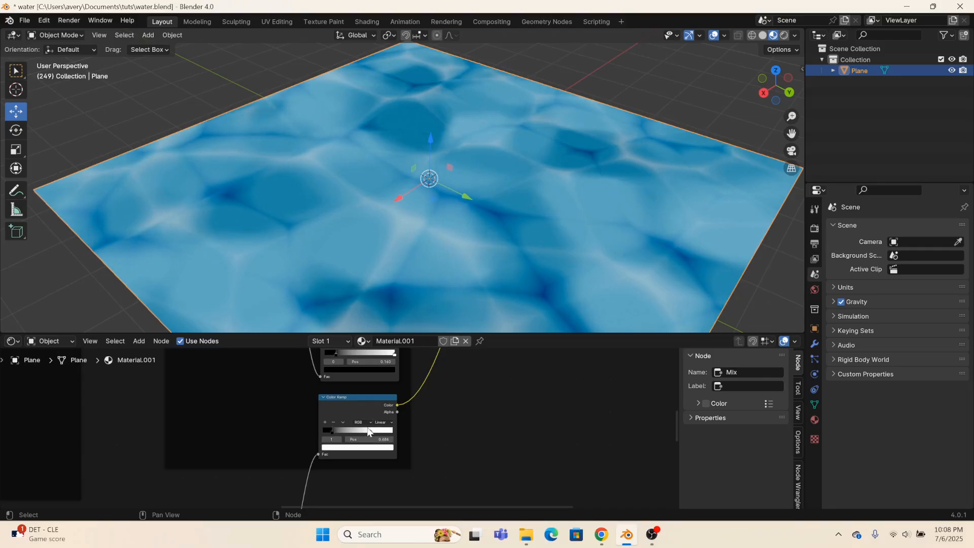
# - Play the animation and examine the moving caustics and dark subtracted areas on the plane from several angles and distances
pyautogui.moveTo(396, 284); pyautogui.dragTo(419, 267, button='middle')
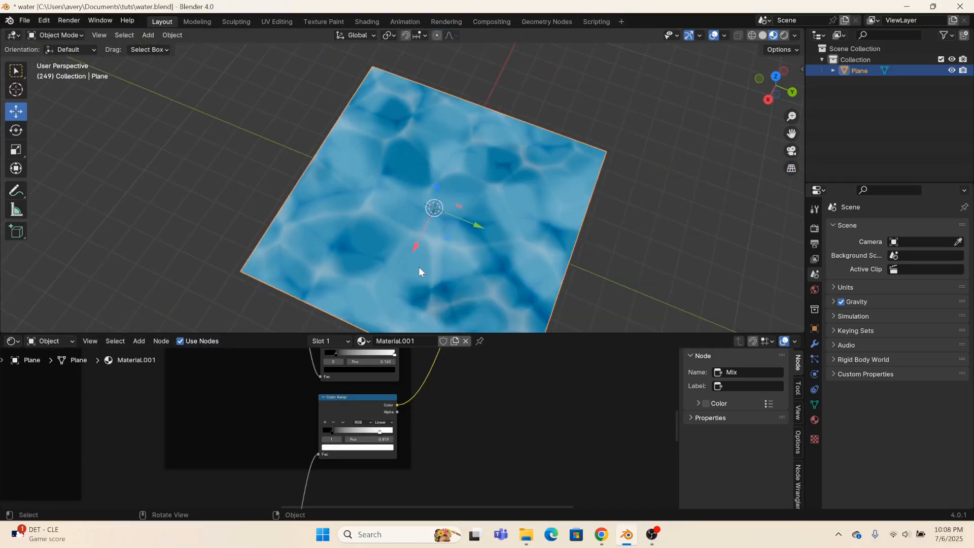
pyautogui.press('space')
pyautogui.moveTo(476, 226); pyautogui.dragTo(495, 195, button='middle')
pyautogui.scroll(3, 488, 190)
pyautogui.scroll(-3, 488, 191)
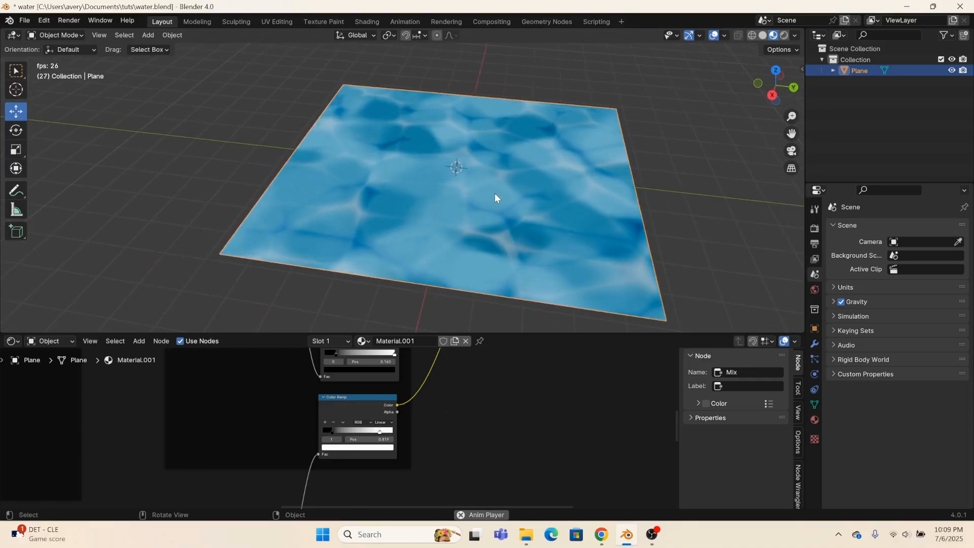
pyautogui.scroll(4, 403, 192)
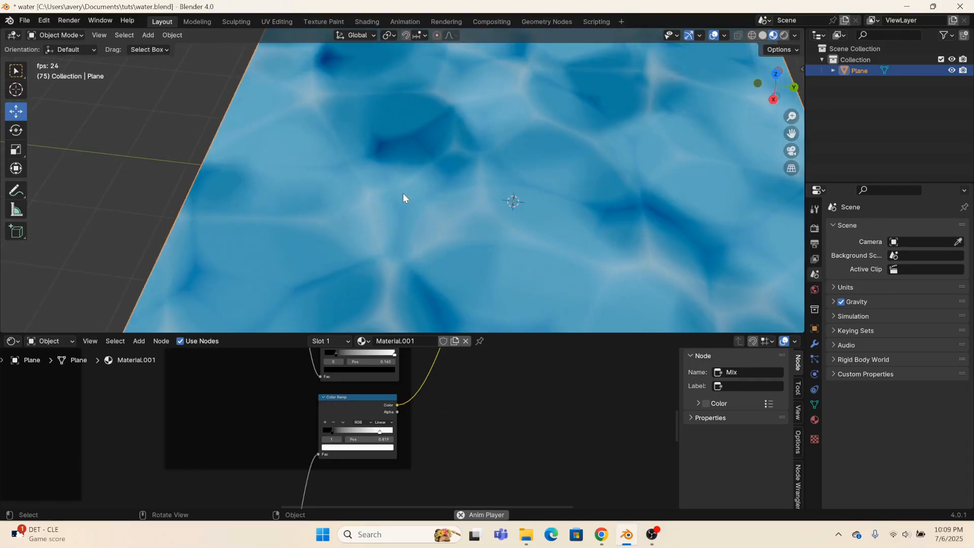
pyautogui.scroll(-5, 403, 193)
pyautogui.moveTo(404, 198); pyautogui.dragTo(464, 224, button='middle')
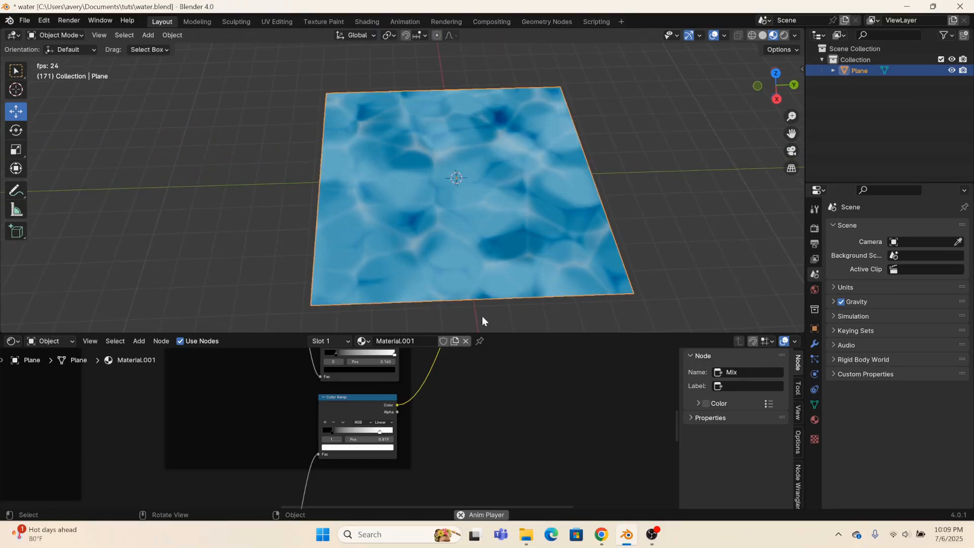
pyautogui.moveTo(477, 266)
pyautogui.mouseDown(button='middle')
pyautogui.moveTo(345, 233)
pyautogui.moveTo(422, 209)
pyautogui.moveTo(470, 219)
pyautogui.moveTo(463, 258)
pyautogui.mouseUp(button='middle')
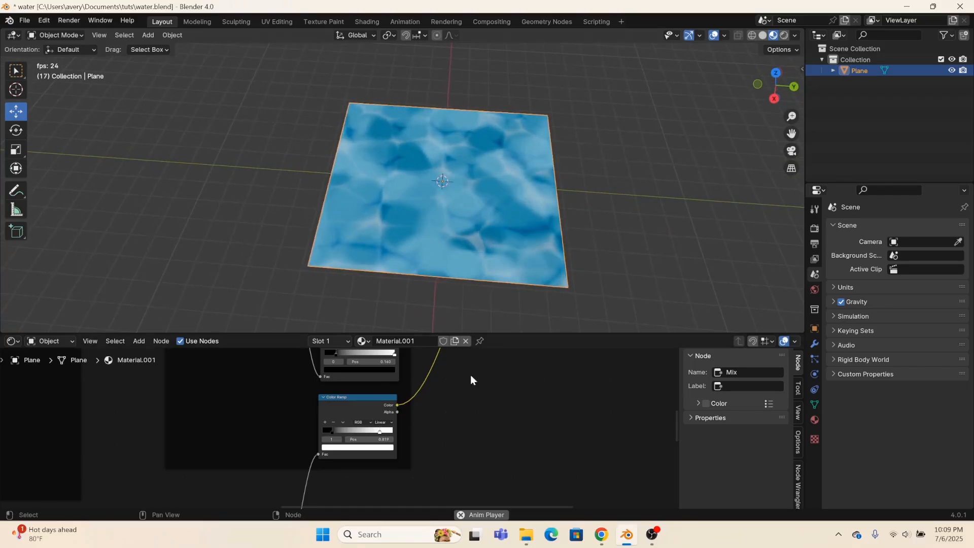
# - Duplicate the plane's water material as a separate copy for trying another node order
pyautogui.moveTo(472, 377); pyautogui.dragTo(464, 472, button='middle')
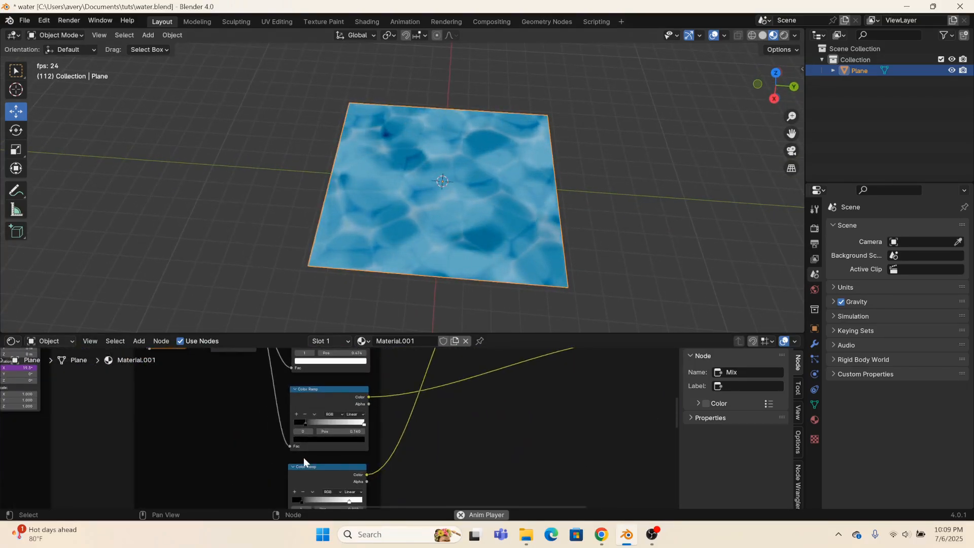
pyautogui.moveTo(304, 458); pyautogui.dragTo(144, 485, button='middle')
pyautogui.click(455, 341)
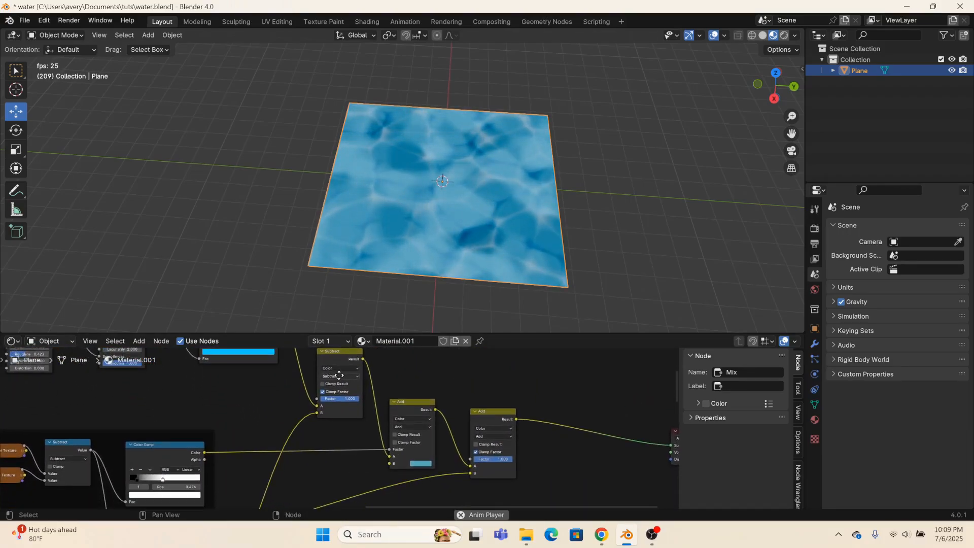
pyautogui.scroll(-2, 451, 353)
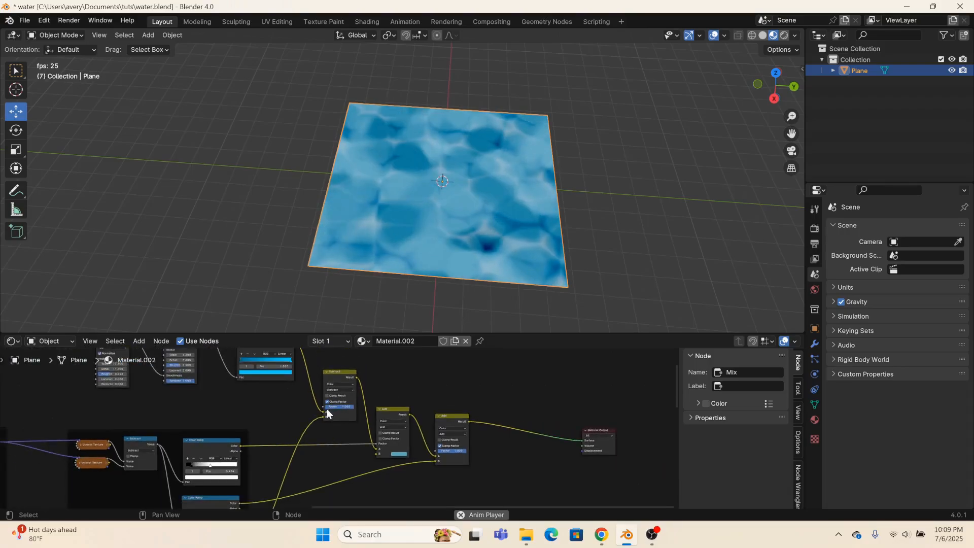
# - Detach the color Subtract node, link the blue base directly into the first Add, and insert the Subtract between the two Add nodes
pyautogui.moveTo(325, 410); pyautogui.dragTo(379, 450)
pyautogui.moveTo(337, 373); pyautogui.dragTo(425, 410)
pyautogui.moveTo(384, 407); pyautogui.dragTo(410, 447)
pyautogui.moveTo(458, 419); pyautogui.dragTo(476, 461)
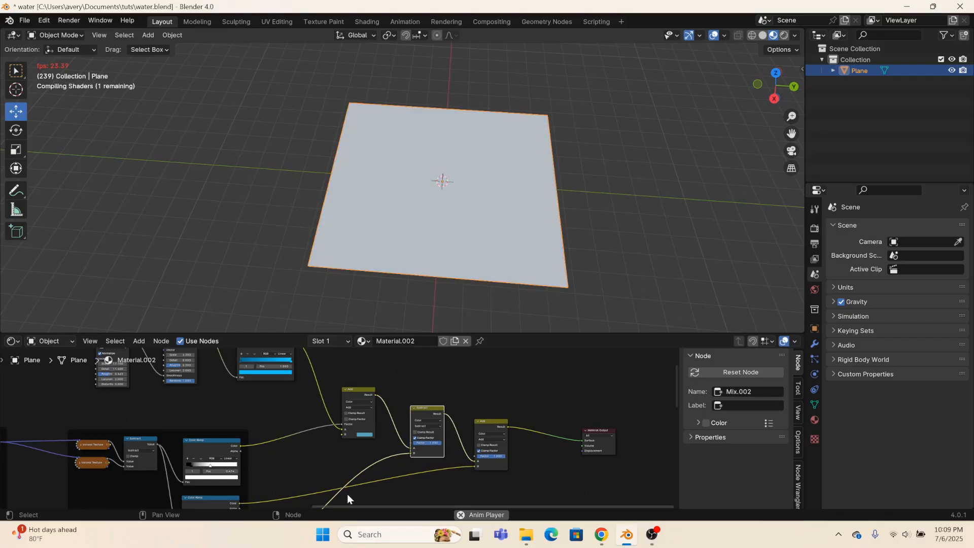
# - Reset the copied Mapping node's Location X to 0 m in the duplicated material
pyautogui.moveTo(147, 448); pyautogui.dragTo(283, 410, button='middle')
pyautogui.doubleClick(307, 430)
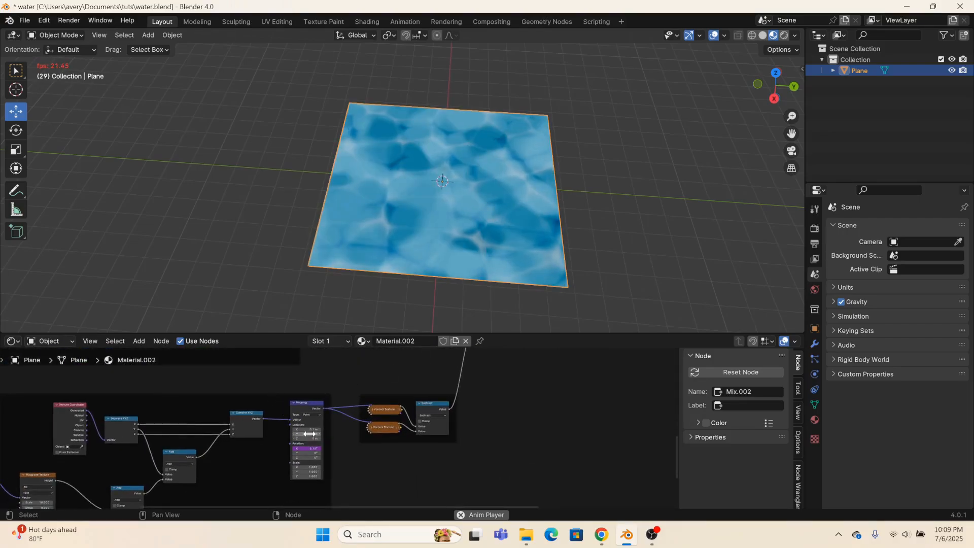
pyautogui.write('0')
pyautogui.press('Return')
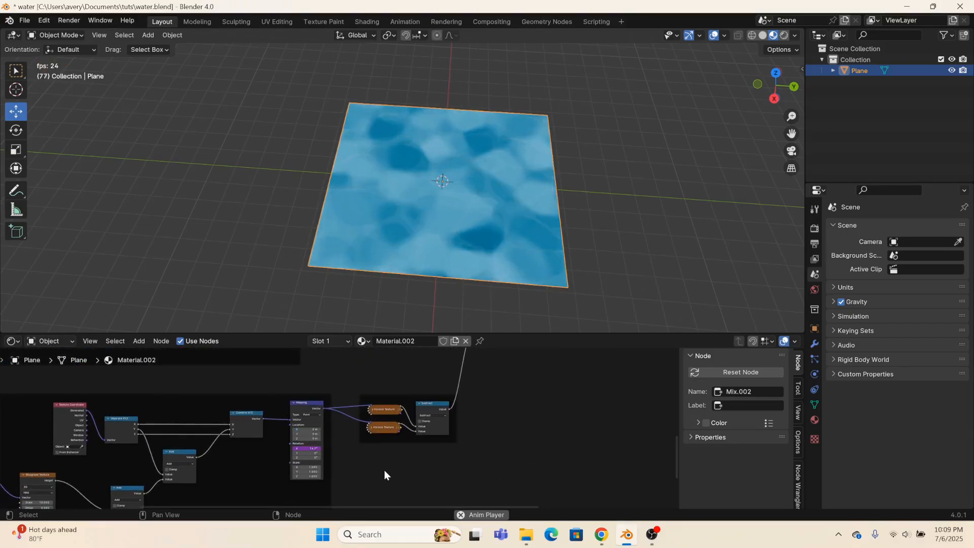
# - Try adjusting the Factor of the Subtract between the two Adds, and shift the node slightly lower
pyautogui.keyDown('ctrl'); pyautogui.moveTo(459, 150); pyautogui.dragTo(498, 194, button='middle'); pyautogui.keyUp('ctrl')
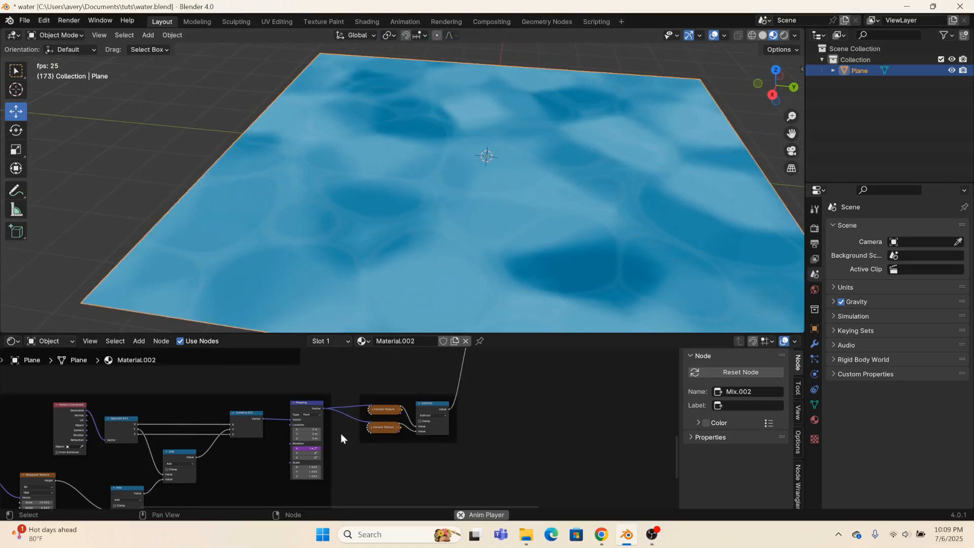
pyautogui.scroll(3, 340, 432)
pyautogui.scroll(2, 335, 426)
pyautogui.moveTo(425, 375); pyautogui.dragTo(296, 455, button='middle')
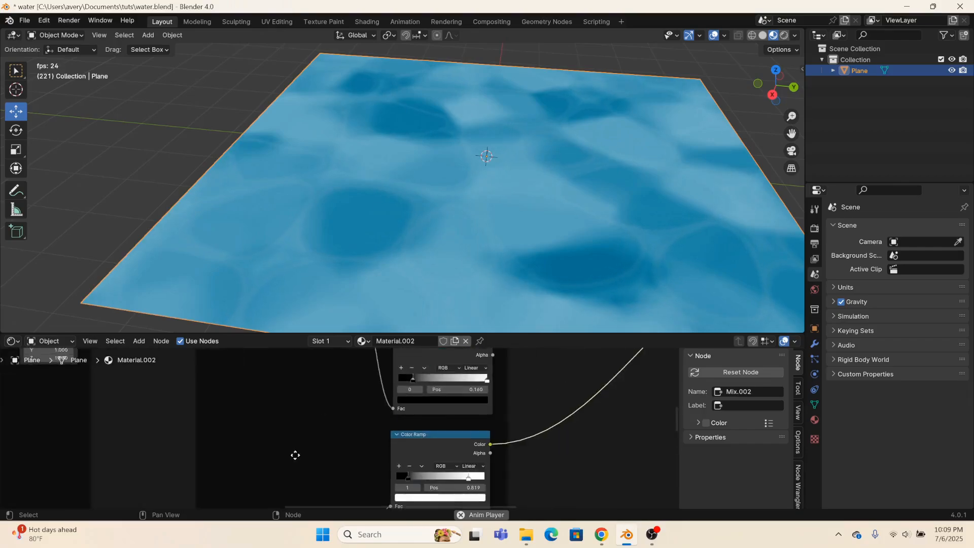
pyautogui.moveTo(530, 358); pyautogui.dragTo(181, 442, button='middle')
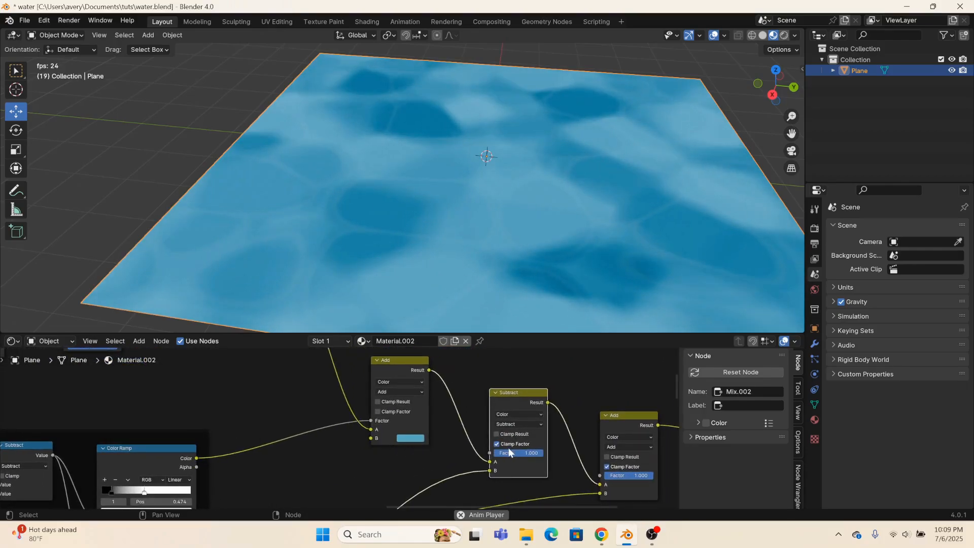
pyautogui.moveTo(528, 455)
pyautogui.mouseDown()
pyautogui.moveTo(506, 454)
pyautogui.moveTo(527, 455)
pyautogui.mouseUp()
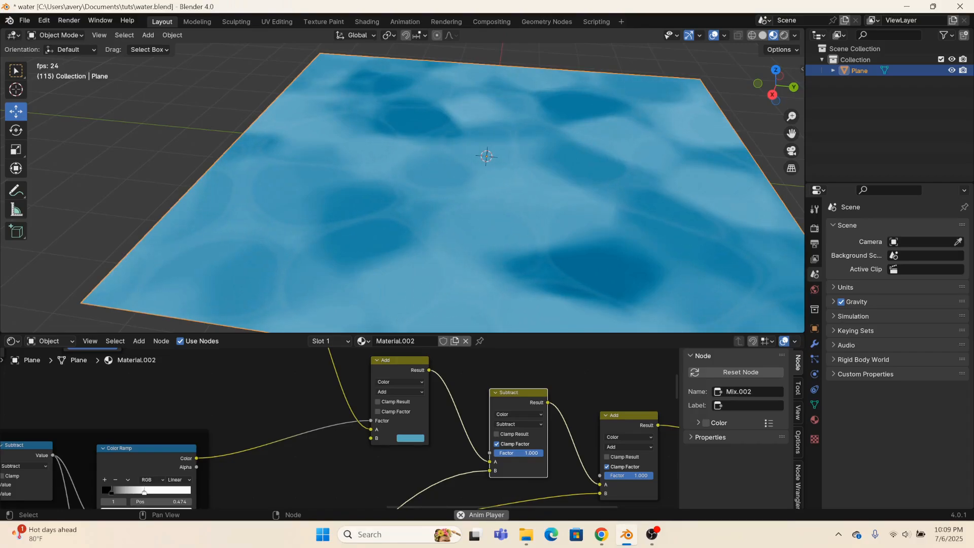
pyautogui.moveTo(525, 396); pyautogui.dragTo(531, 409)
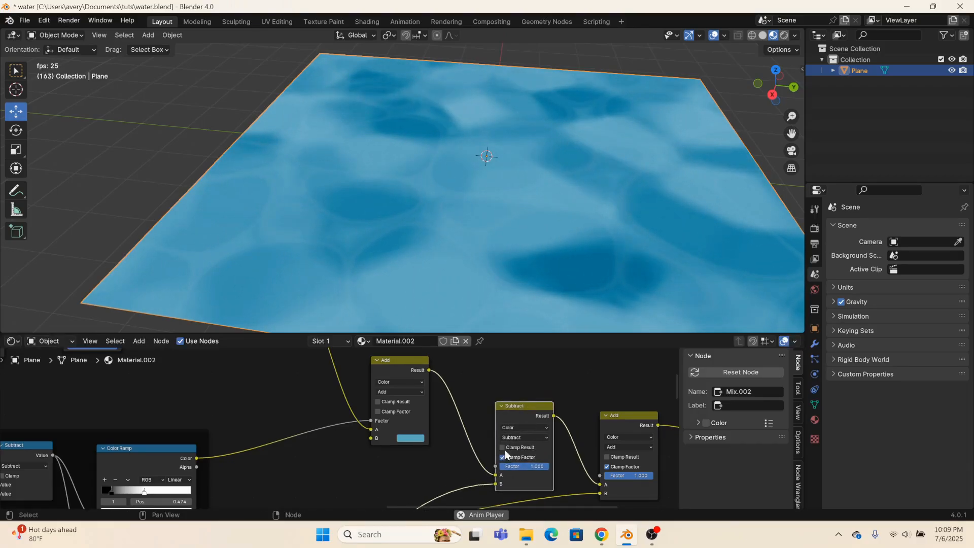
# - Detach the Subtract node, link the first Add directly to the second, and insert the Subtract between the last Add and the Material Output
pyautogui.moveTo(498, 477); pyautogui.dragTo(534, 435)
pyautogui.moveTo(605, 485); pyautogui.dragTo(603, 484)
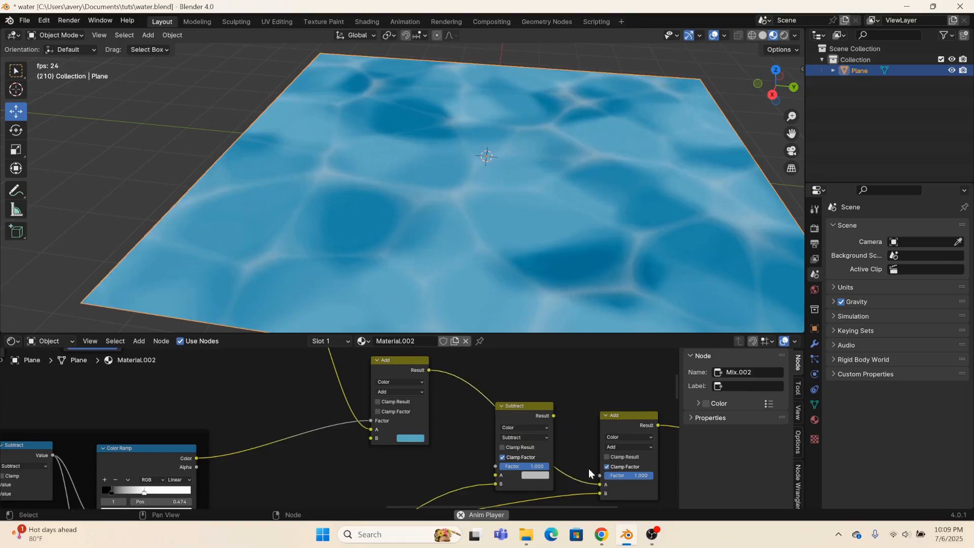
pyautogui.moveTo(513, 407); pyautogui.dragTo(598, 462)
pyautogui.moveTo(652, 402); pyautogui.dragTo(564, 424, button='middle')
pyautogui.moveTo(565, 425)
pyautogui.mouseDown()
pyautogui.moveTo(750, 429)
pyautogui.moveTo(575, 419)
pyautogui.mouseUp()
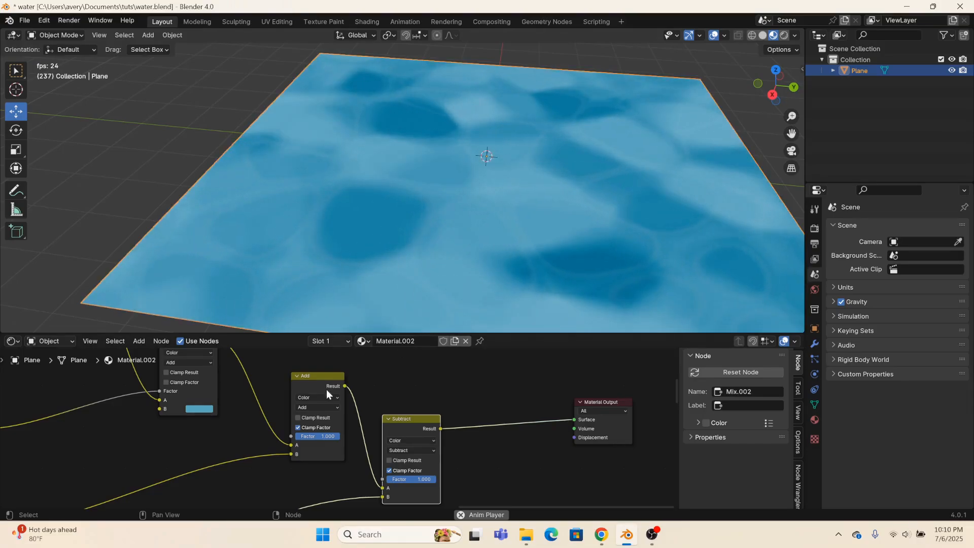
# - Switch the plane back to Material.001 and return to its color mixing nodes
pyautogui.scroll(-2, 424, 382)
pyautogui.click(365, 340)
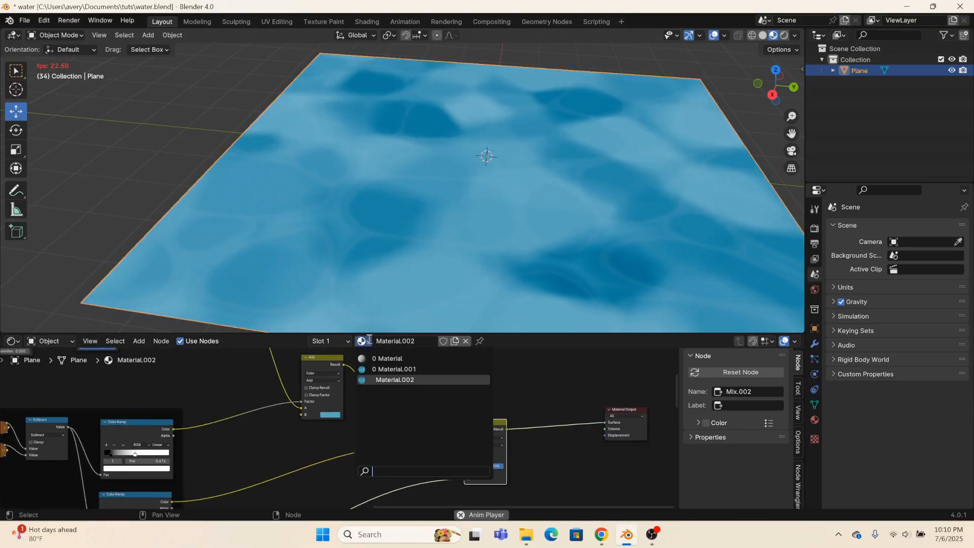
pyautogui.moveTo(373, 407); pyautogui.dragTo(475, 450, button='middle')
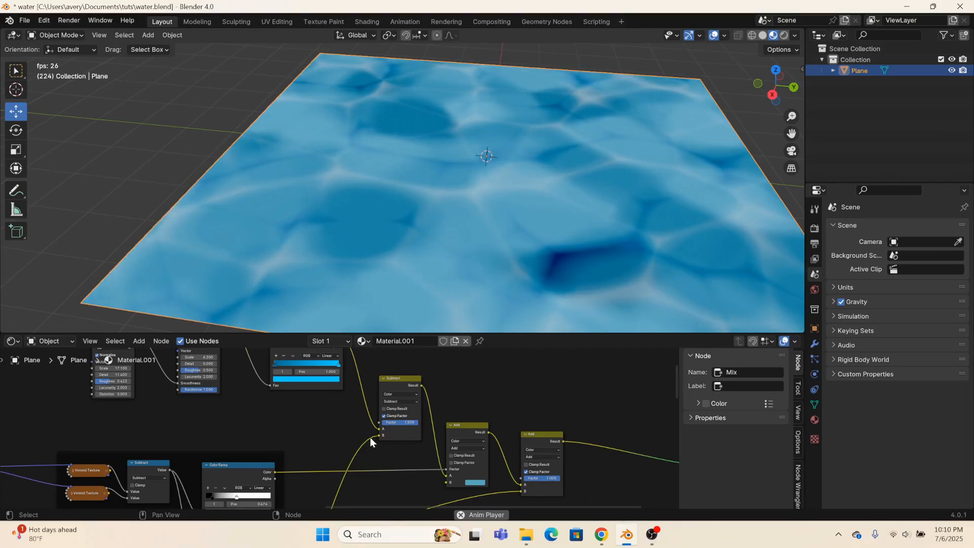
# - Try inserting a Less Than math node between the lowest Color Ramp and the B input of the Subtract node
pyautogui.moveTo(373, 436); pyautogui.dragTo(442, 427, button='middle')
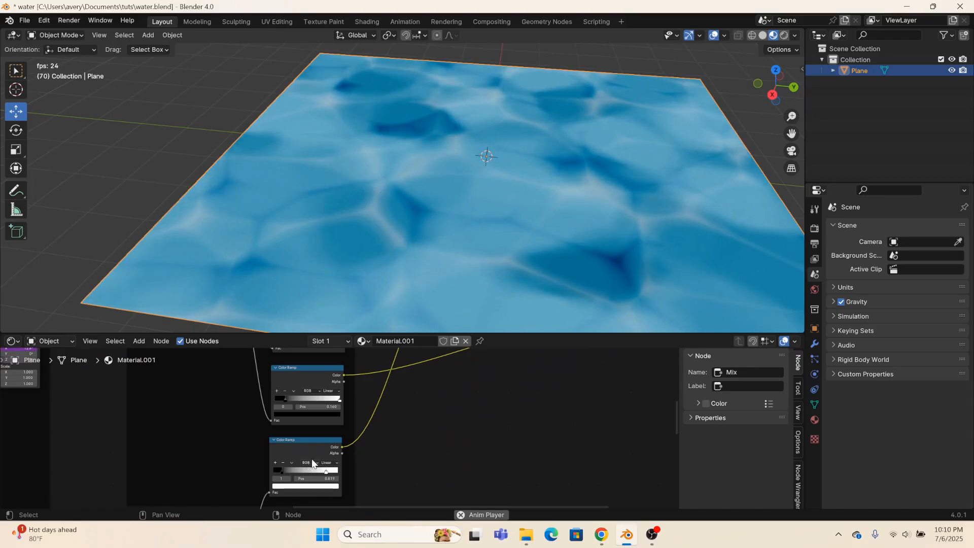
pyautogui.moveTo(342, 447); pyautogui.dragTo(403, 439)
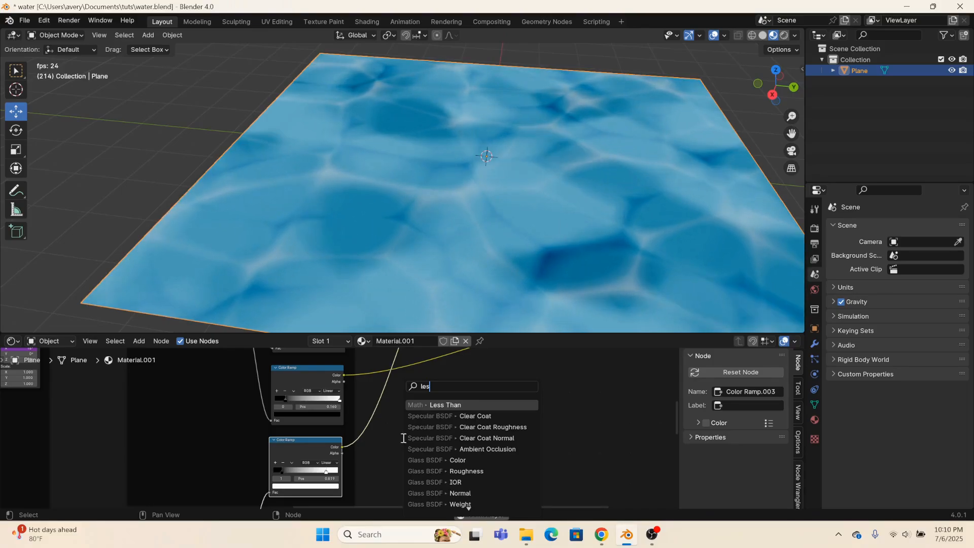
pyautogui.click(425, 405)
pyautogui.click(402, 368)
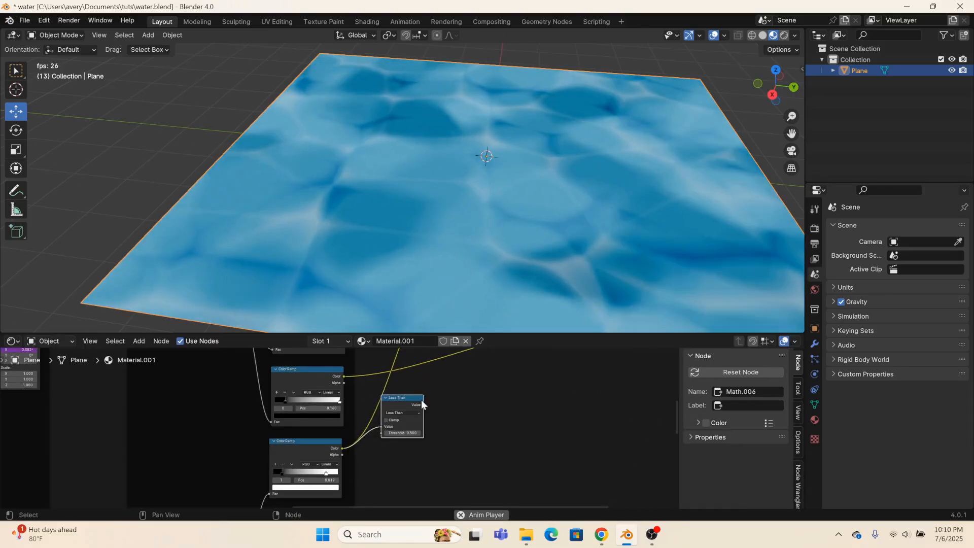
pyautogui.moveTo(425, 405); pyautogui.dragTo(450, 407)
pyautogui.moveTo(438, 434); pyautogui.dragTo(446, 504, button='middle')
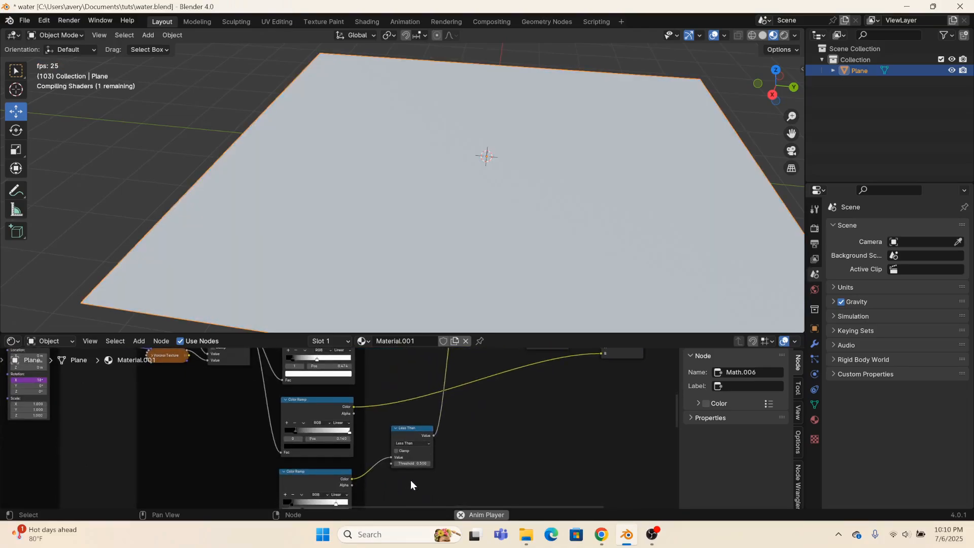
# - Try a negative Threshold on the Less Than node, and take the node back out of the Color Ramp connection
pyautogui.scroll(2, 411, 483)
pyautogui.moveTo(439, 477); pyautogui.dragTo(412, 477)
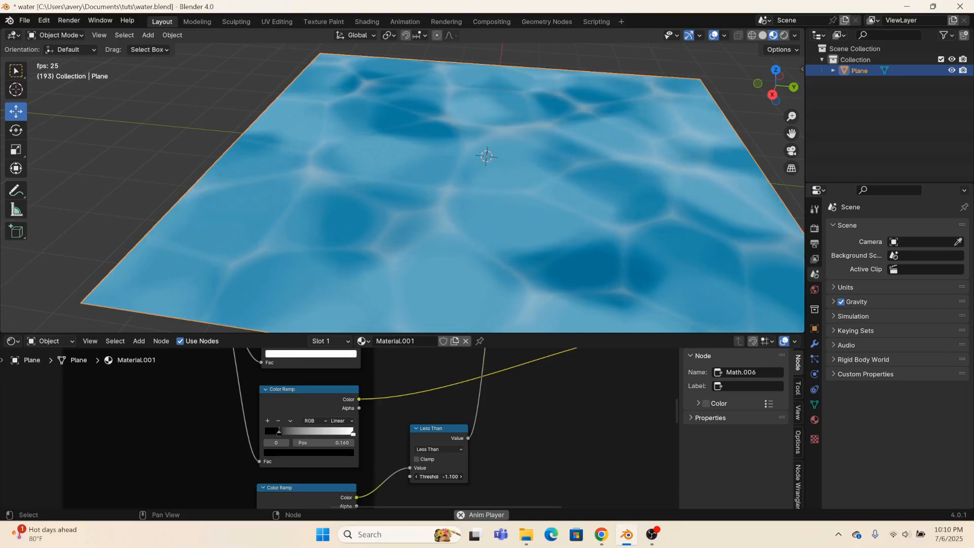
pyautogui.moveTo(439, 476); pyautogui.dragTo(506, 420)
pyautogui.scroll(-4, 495, 442)
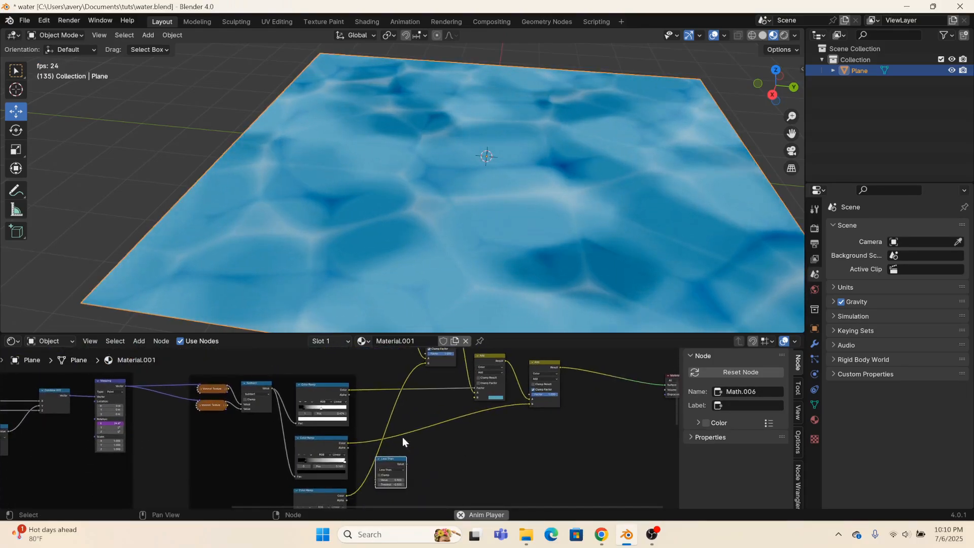
pyautogui.click(482, 419)
pyautogui.moveTo(483, 419); pyautogui.dragTo(473, 492, button='middle')
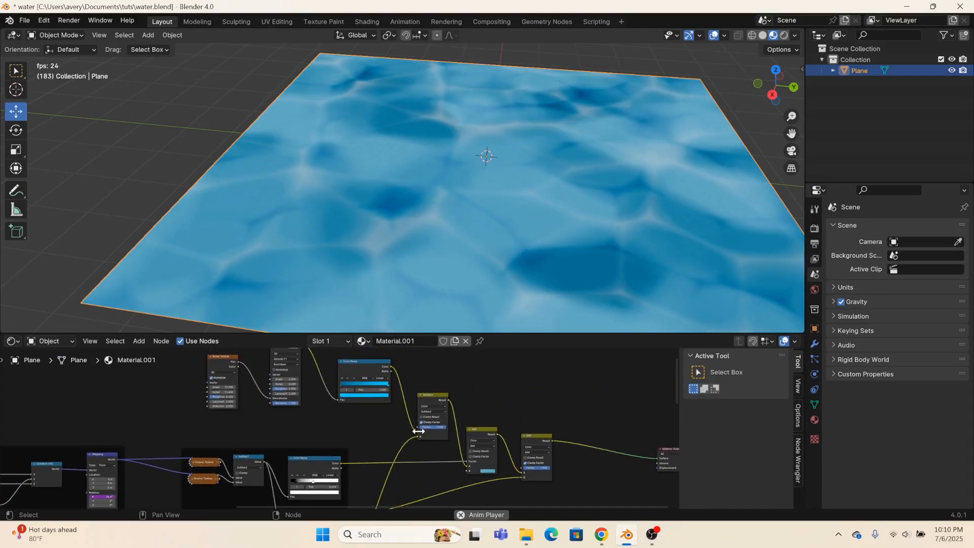
# - Duplicate the water plane beside the original and assign Material.002 to the copy
pyautogui.scroll(-3, 474, 293)
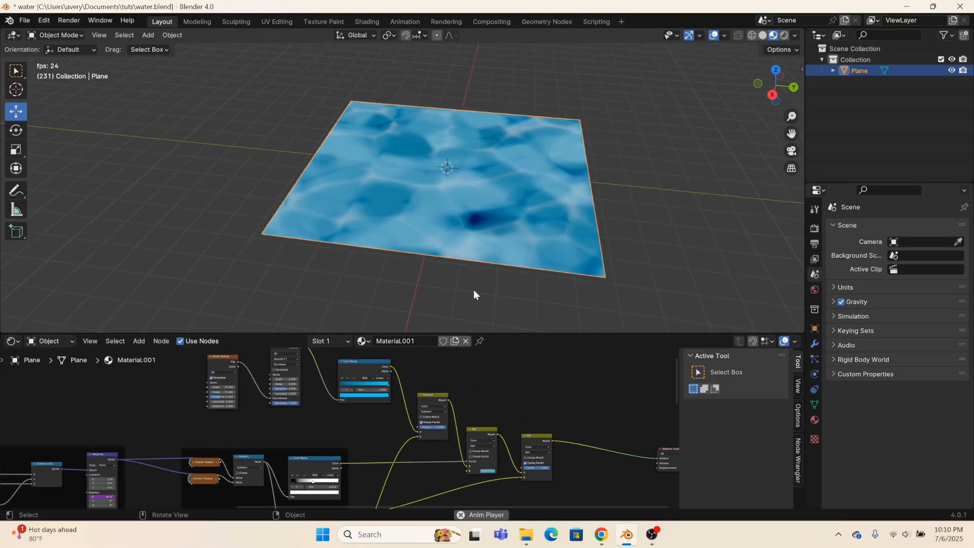
pyautogui.hotkey('shift', 'd')
pyautogui.click(190, 240)
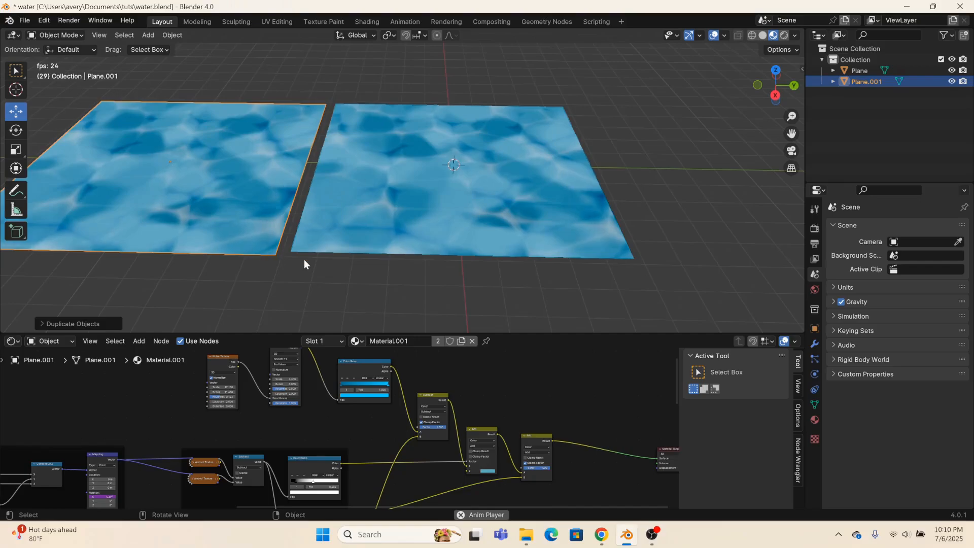
pyautogui.keyDown('shift'); pyautogui.moveTo(303, 260); pyautogui.dragTo(505, 295, button='middle'); pyautogui.keyUp('shift')
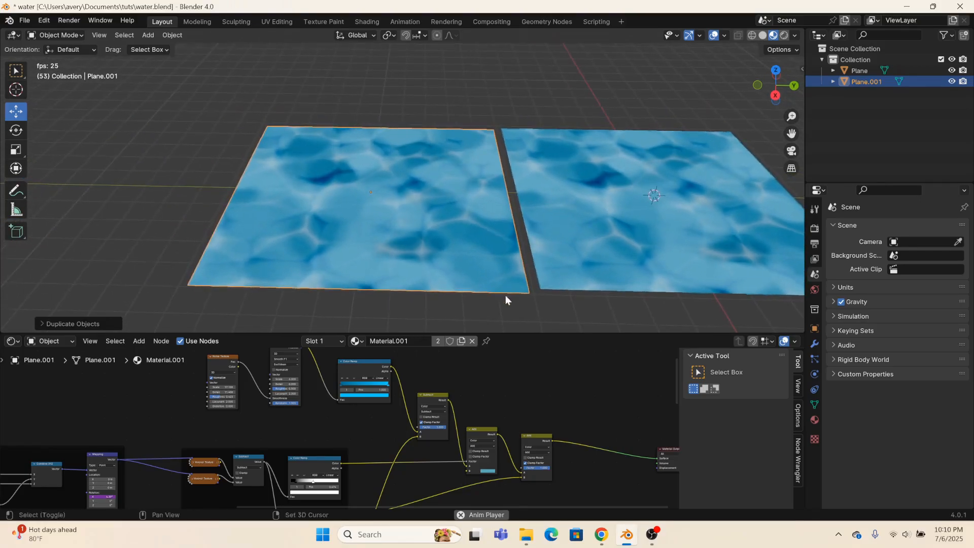
pyautogui.click(356, 341)
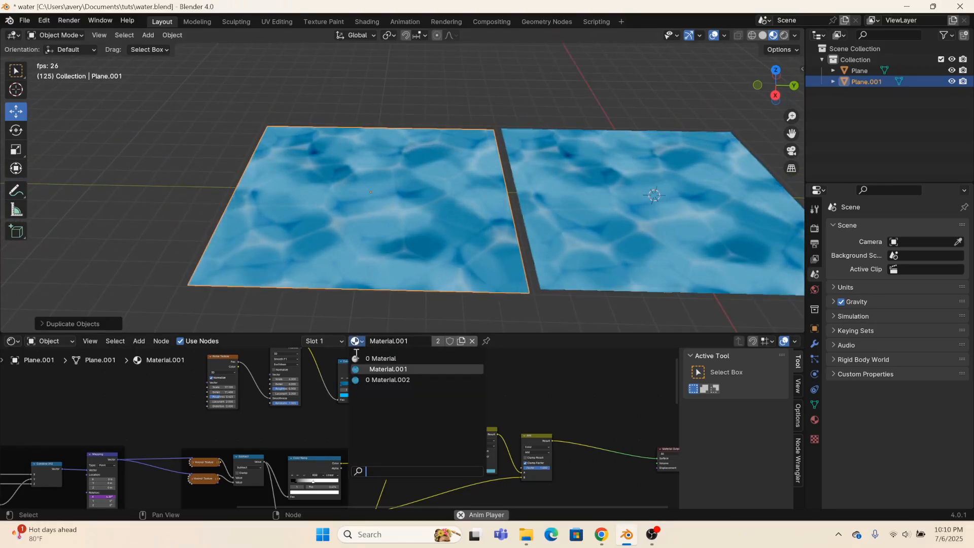
pyautogui.click(364, 381)
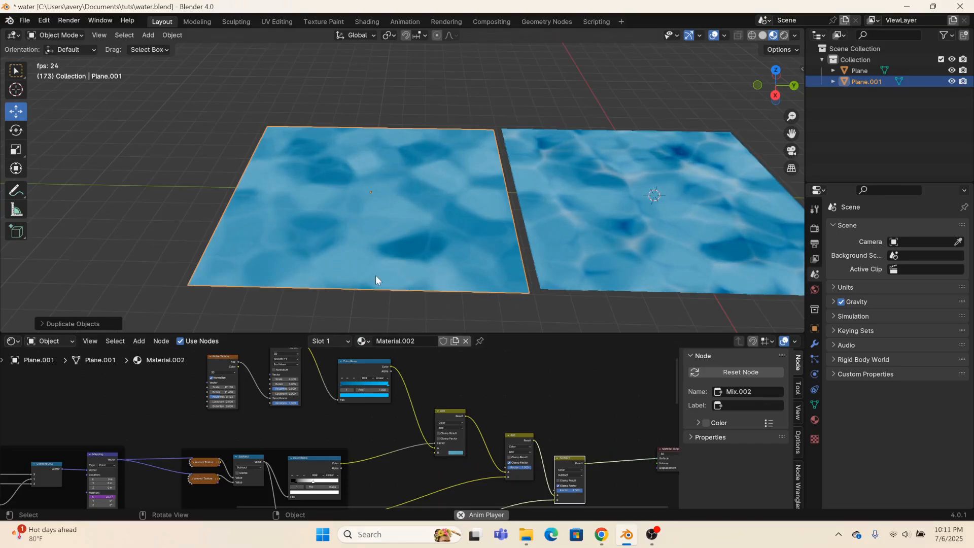
# - Link the last Add node directly to the Material Output's Surface in Material.002 and delete the Subtract node
pyautogui.moveTo(424, 429); pyautogui.dragTo(358, 404, button='middle')
pyautogui.scroll(2, 482, 445)
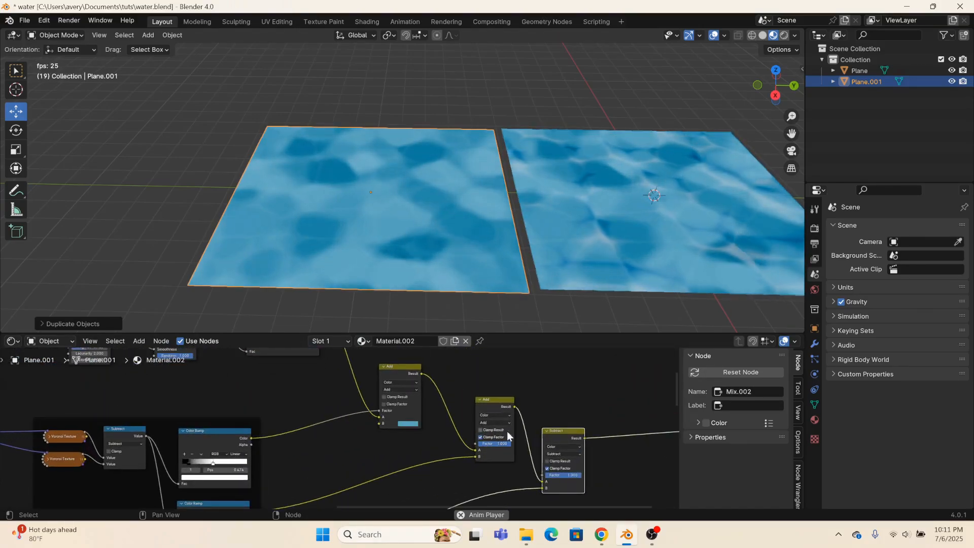
pyautogui.click(510, 404)
pyautogui.moveTo(646, 446); pyautogui.dragTo(566, 446, button='middle')
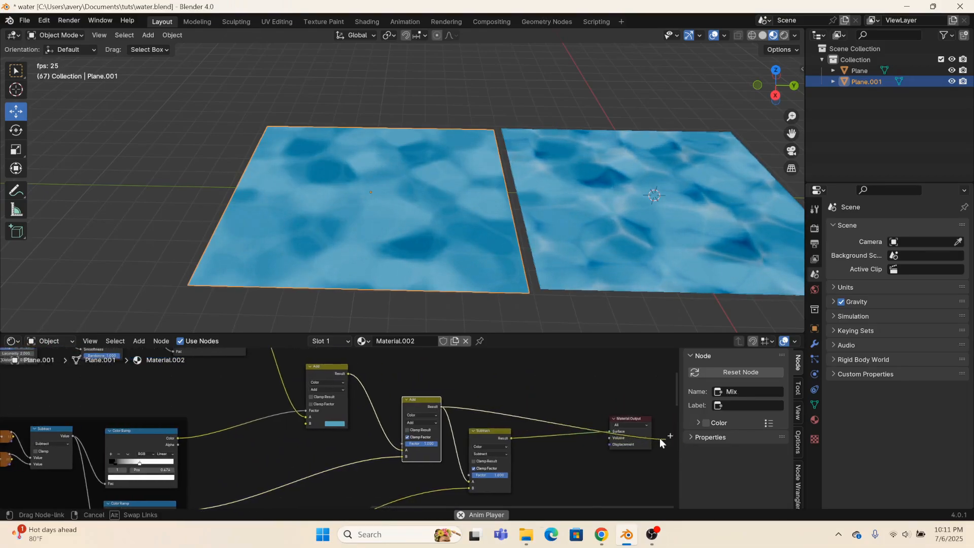
pyautogui.click(468, 435)
pyautogui.press('x')
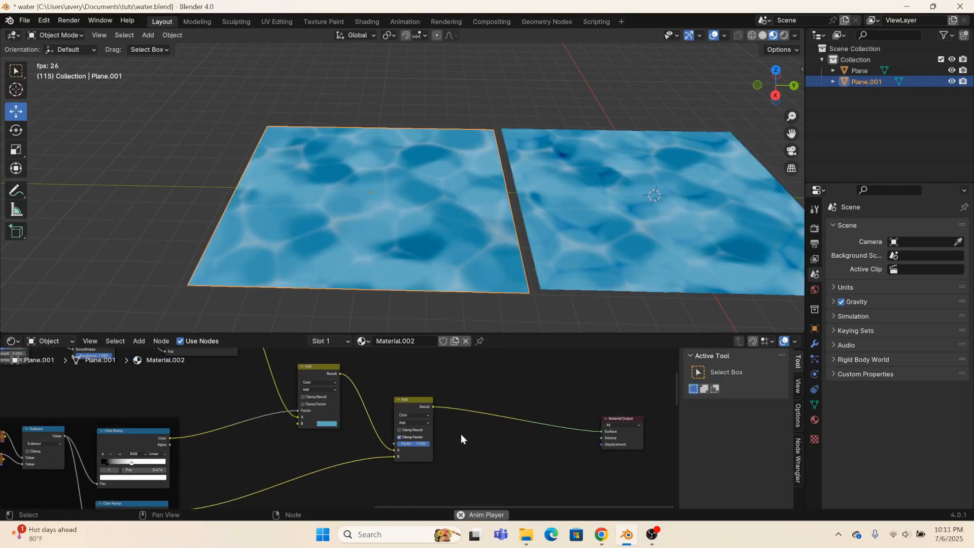
# - Compare the two planes up close and move the second Add node slightly lower in Material.002
pyautogui.moveTo(388, 261); pyautogui.dragTo(387, 318, button='middle')
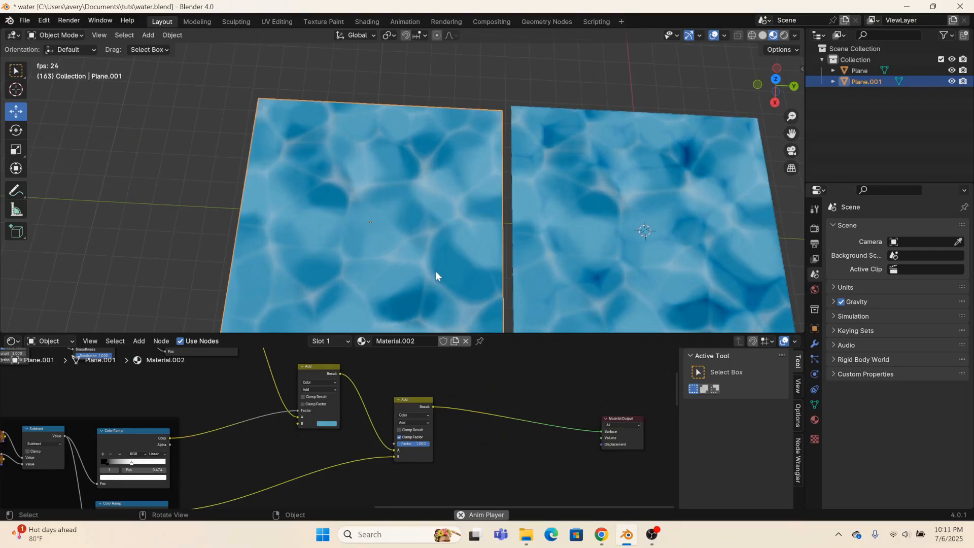
pyautogui.moveTo(435, 271)
pyautogui.mouseDown(button='middle')
pyautogui.moveTo(451, 274)
pyautogui.moveTo(455, 207)
pyautogui.moveTo(492, 212)
pyautogui.moveTo(449, 263)
pyautogui.mouseUp(button='middle')
pyautogui.scroll(5, 461, 208)
pyautogui.scroll(-3, 412, 417)
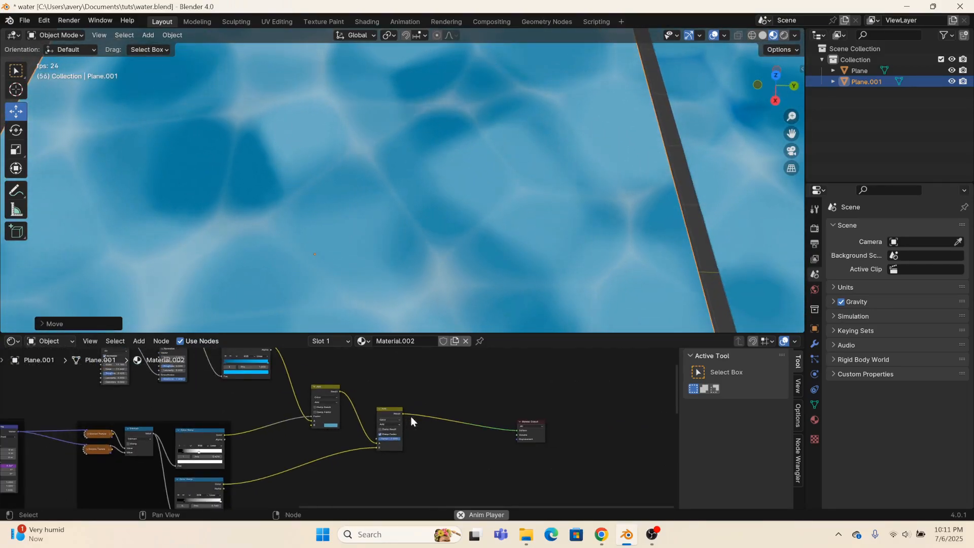
pyautogui.moveTo(391, 409); pyautogui.dragTo(395, 441)
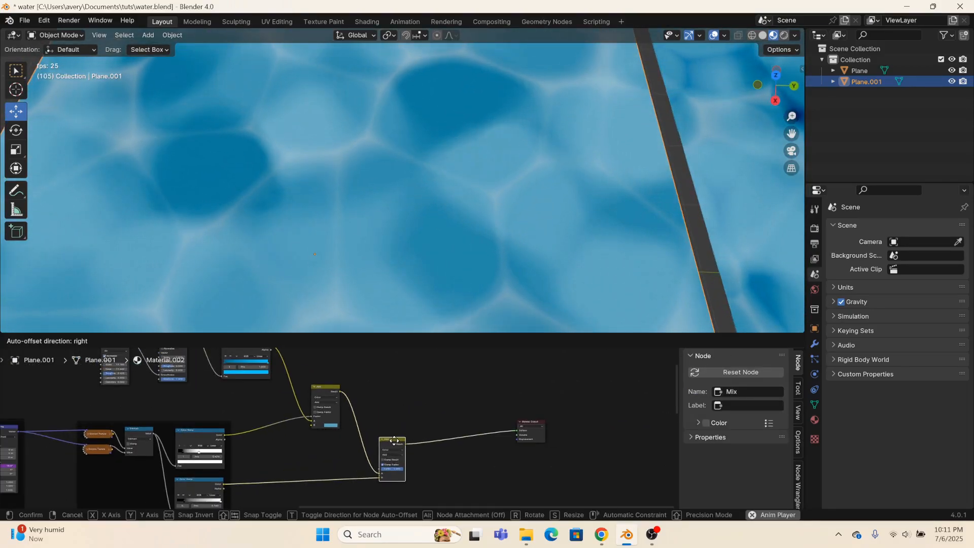
pyautogui.click(395, 440)
# - Add an Emission node fed by the first Add's result, and place a duplicate of it just below
pyautogui.moveTo(339, 391); pyautogui.dragTo(424, 392)
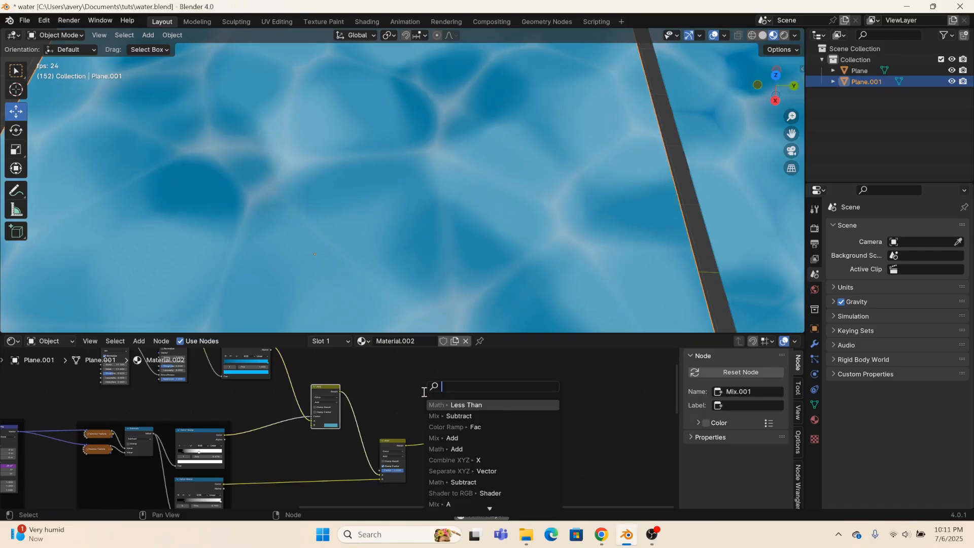
pyautogui.write('emmisi')
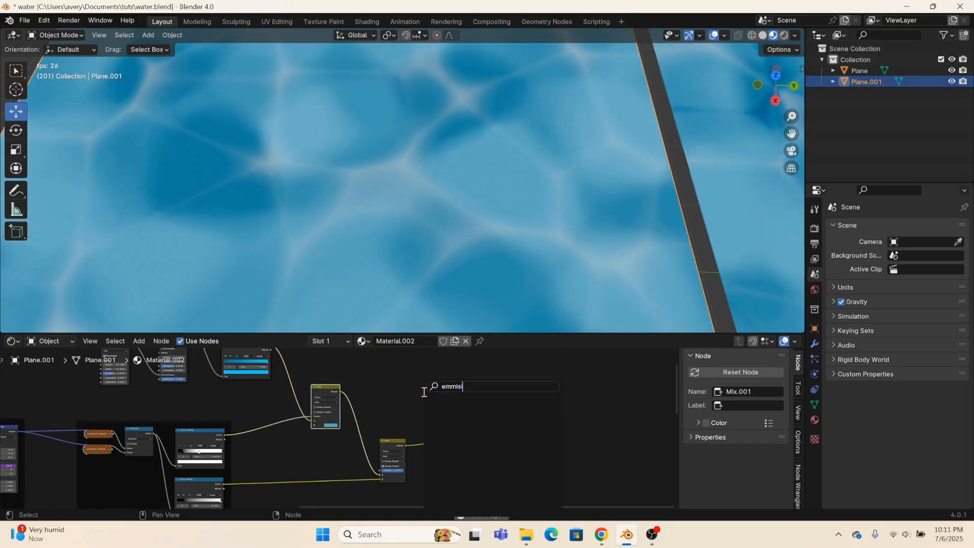
pyautogui.press('BackSpace')
pyautogui.press('BackSpace')
pyautogui.press('BackSpace')
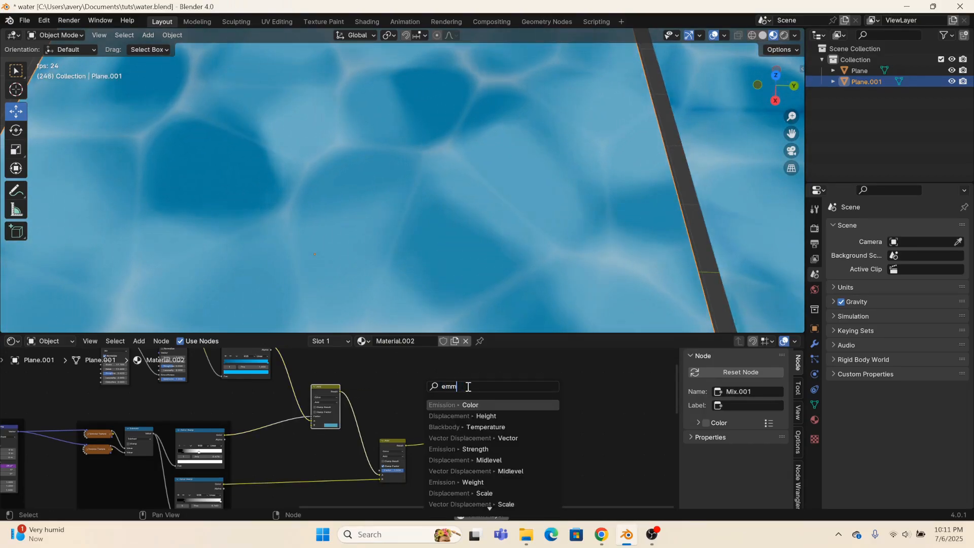
pyautogui.press('Return')
pyautogui.click(447, 389)
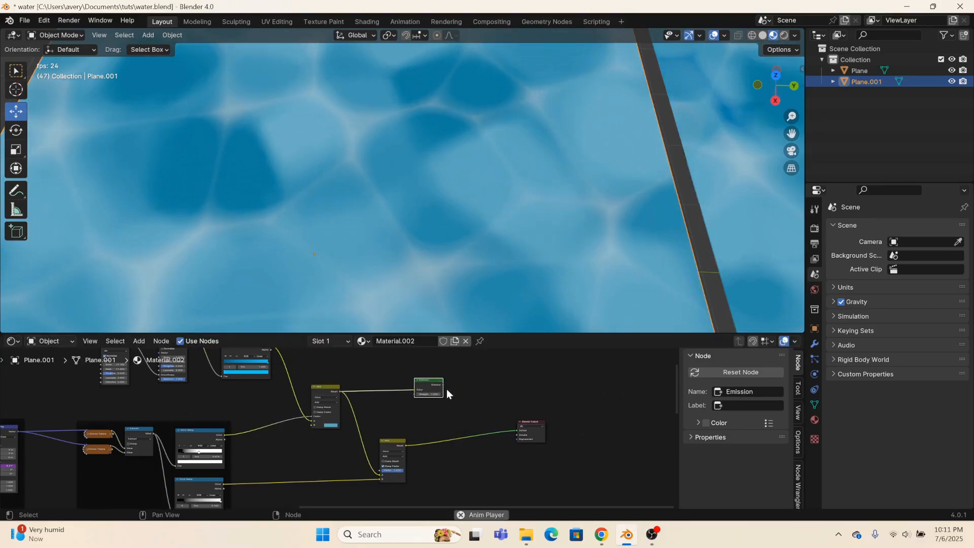
pyautogui.hotkey('shift', 'd')
pyautogui.click(440, 414)
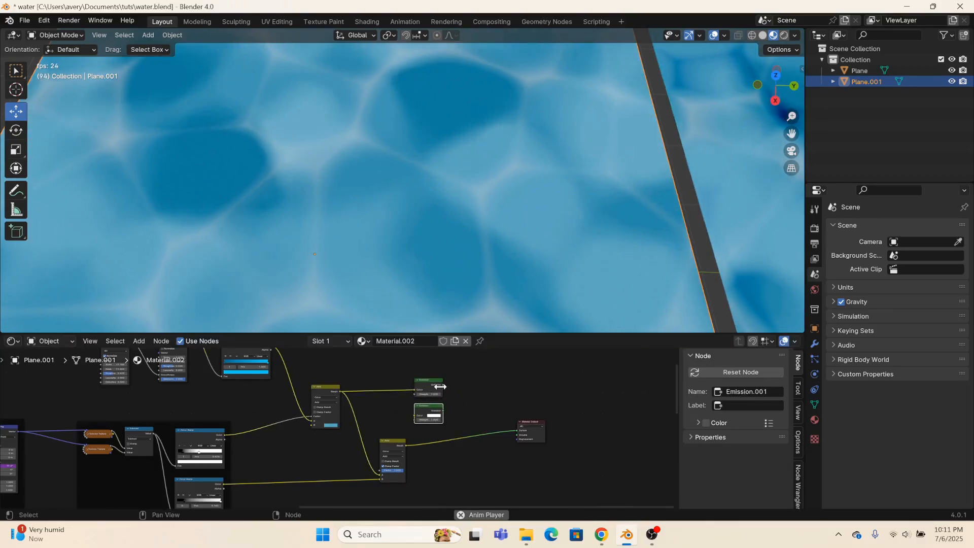
# - Insert an Add Shader between the upper Emission node and the Material Output's Surface
pyautogui.moveTo(442, 385); pyautogui.dragTo(519, 431)
pyautogui.write('add')
pyautogui.click(504, 406)
pyautogui.click(480, 391)
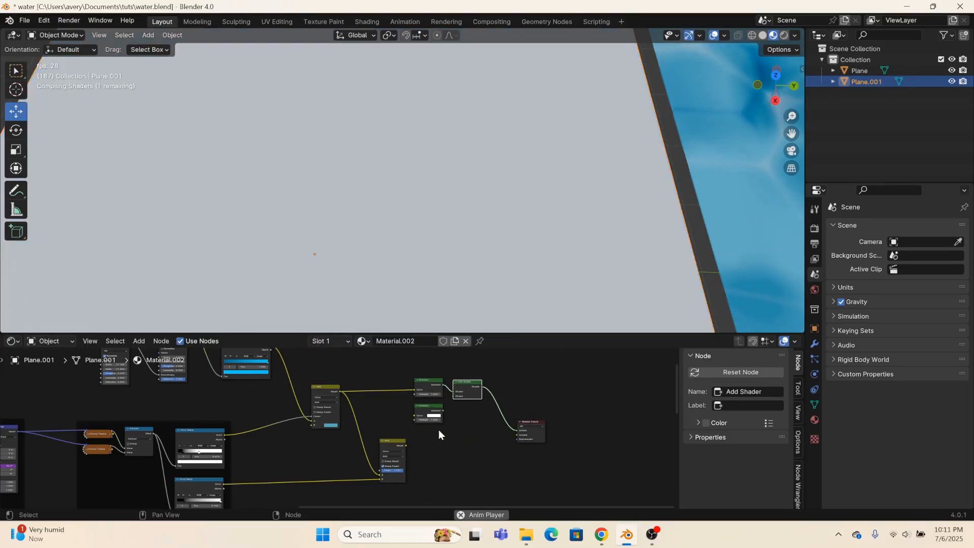
# - Reroute the Color Ramp feeding the second Add's B input to the lower Emission's Color, and delete that Add node
pyautogui.moveTo(358, 484); pyautogui.dragTo(361, 471, button='middle')
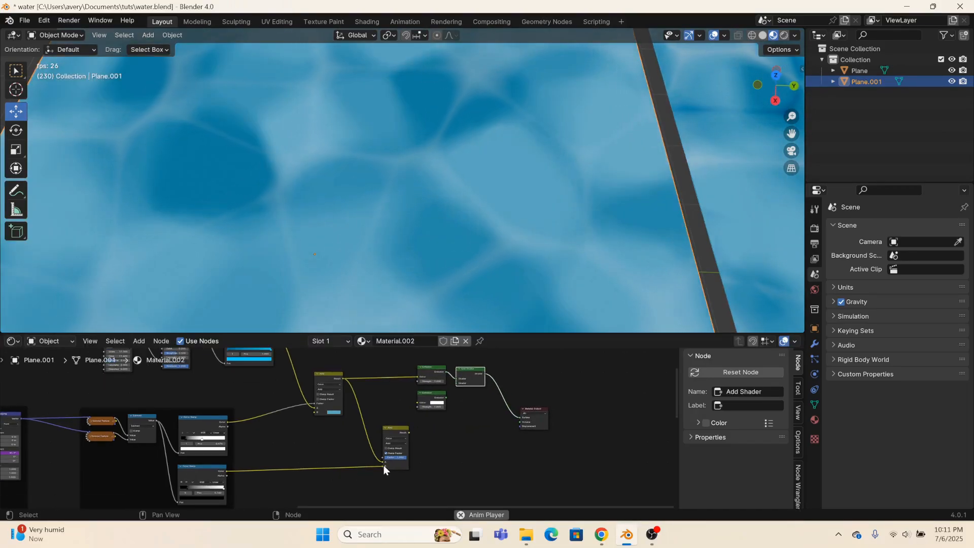
pyautogui.moveTo(384, 465); pyautogui.dragTo(418, 402)
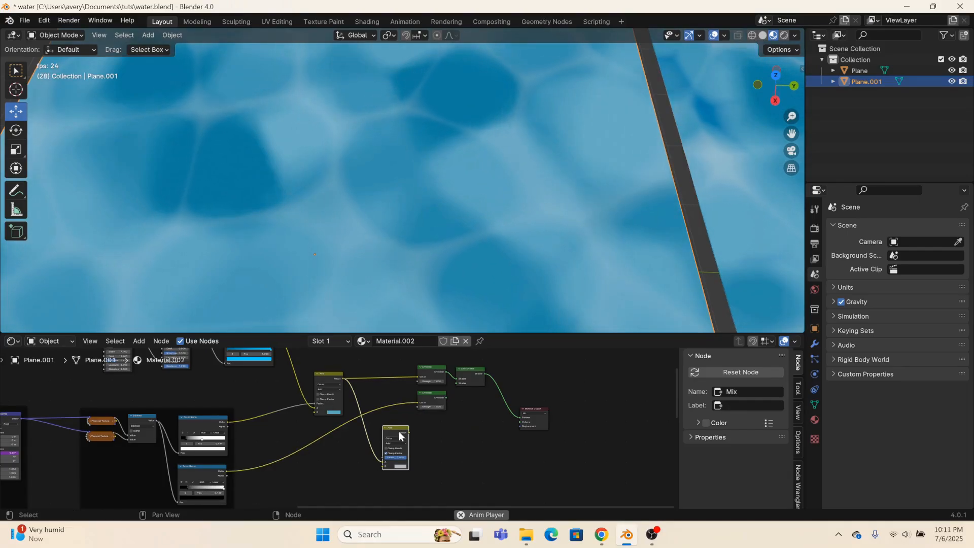
pyautogui.press('x')
pyautogui.scroll(3, 489, 400)
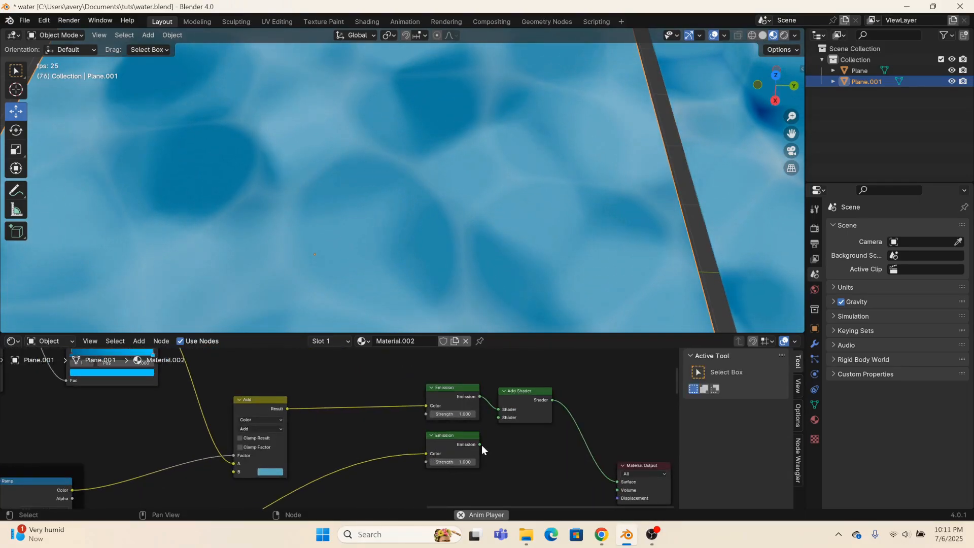
# - Connect the lower Emission to the Add Shader's second input and set its Strength to 5
pyautogui.moveTo(480, 445); pyautogui.dragTo(498, 417)
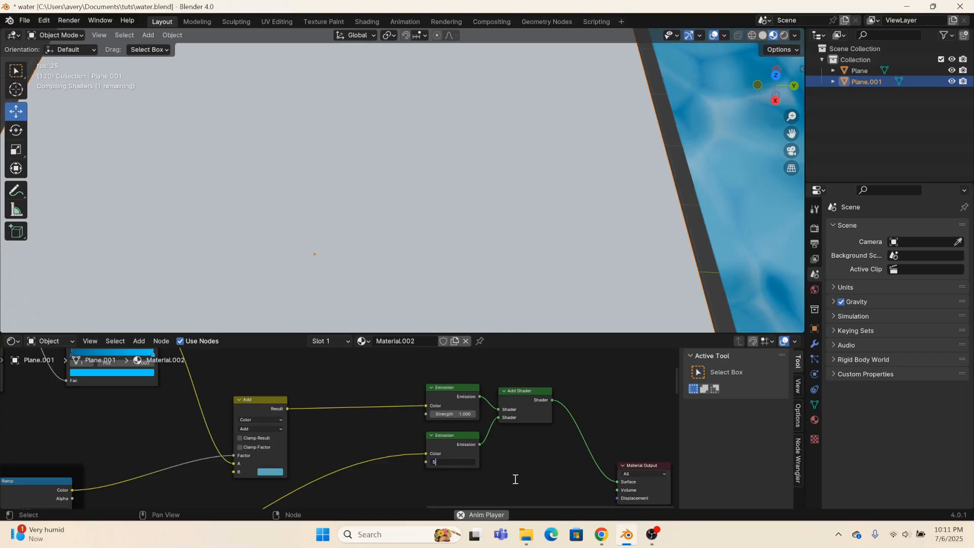
pyautogui.scroll(-3, 451, 244)
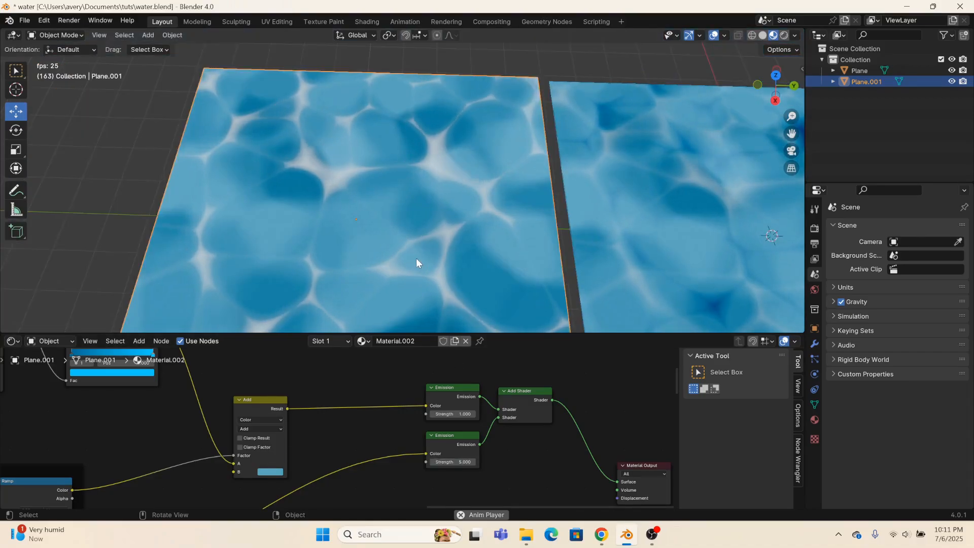
pyautogui.moveTo(431, 258); pyautogui.dragTo(468, 217, button='middle')
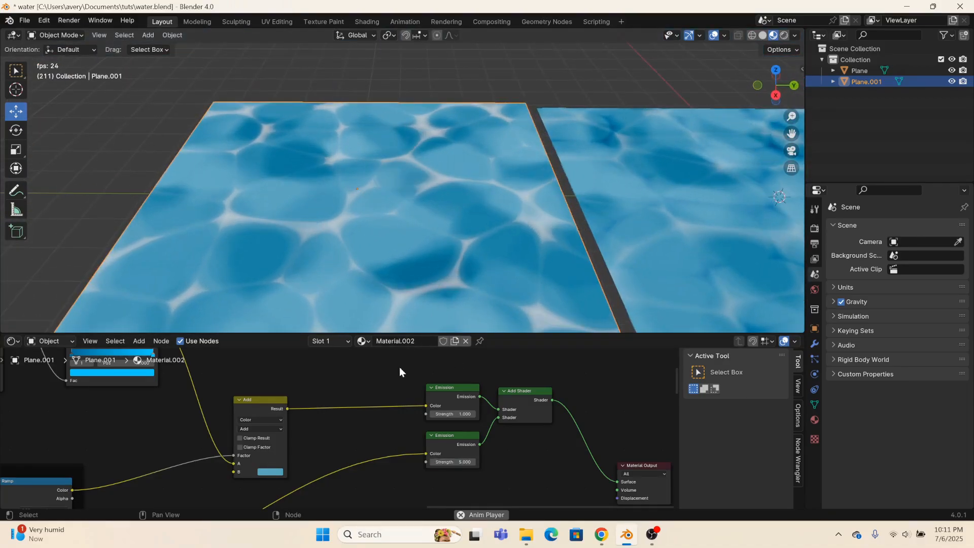
# - Lower the Strength of the second Emission node to 3.7
pyautogui.scroll(2, 399, 371)
pyautogui.scroll(1, 445, 445)
pyautogui.scroll(1, 444, 440)
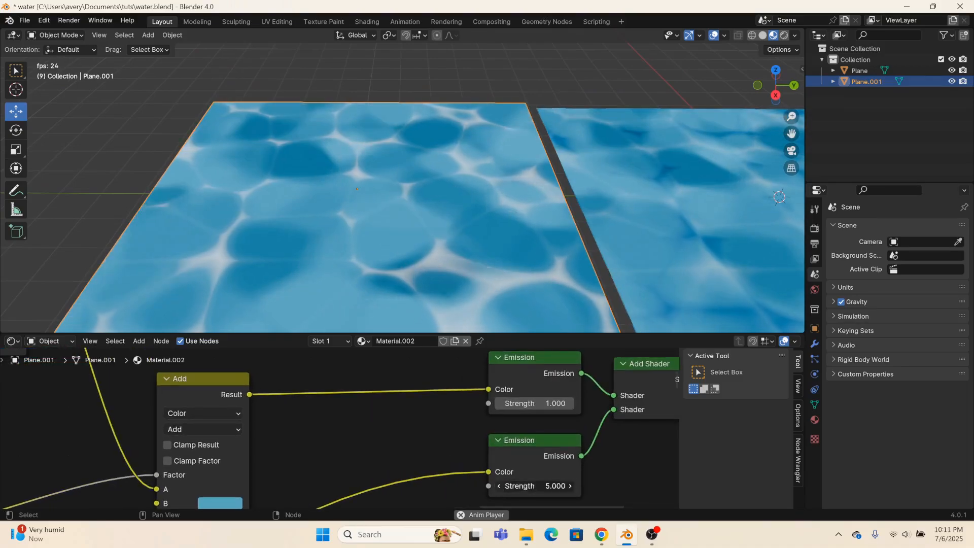
pyautogui.moveTo(533, 485); pyautogui.dragTo(503, 485)
pyautogui.click(501, 486)
pyautogui.click(500, 487)
pyautogui.click(501, 486)
pyautogui.click(501, 486)
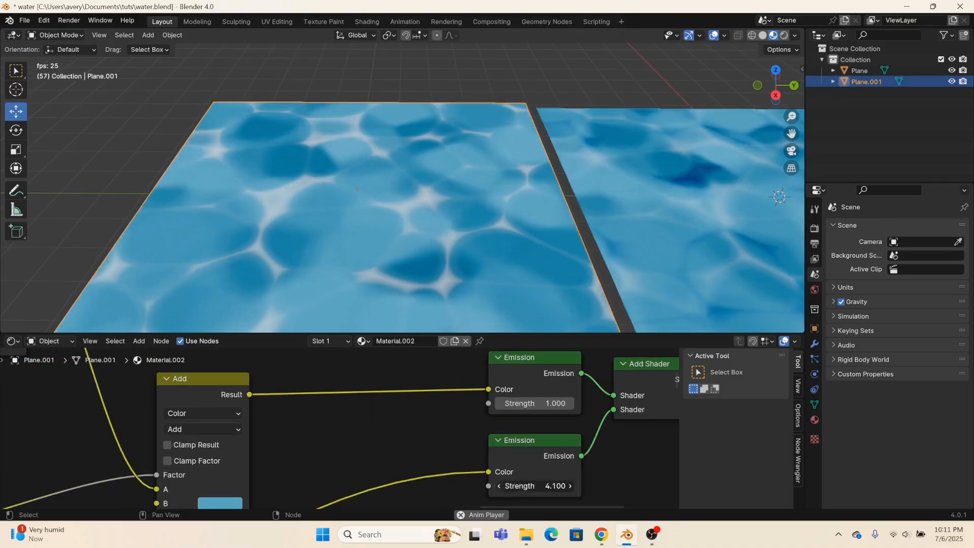
pyautogui.click(501, 486)
pyautogui.click(501, 487)
pyautogui.click(501, 487)
pyautogui.click(501, 487)
pyautogui.scroll(-4, 508, 262)
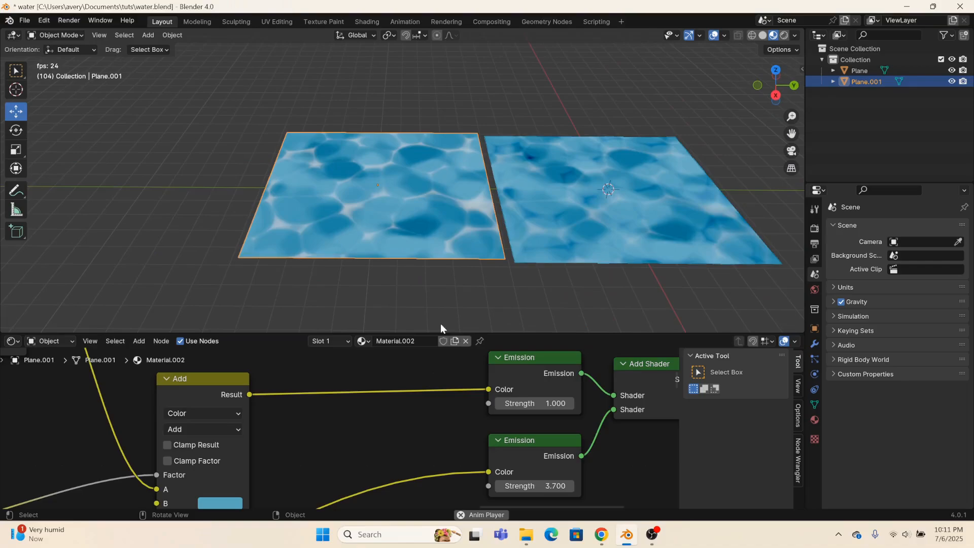
# - Switch the node editor area from the Shader Editor to the Compositor
pyautogui.click(11, 342)
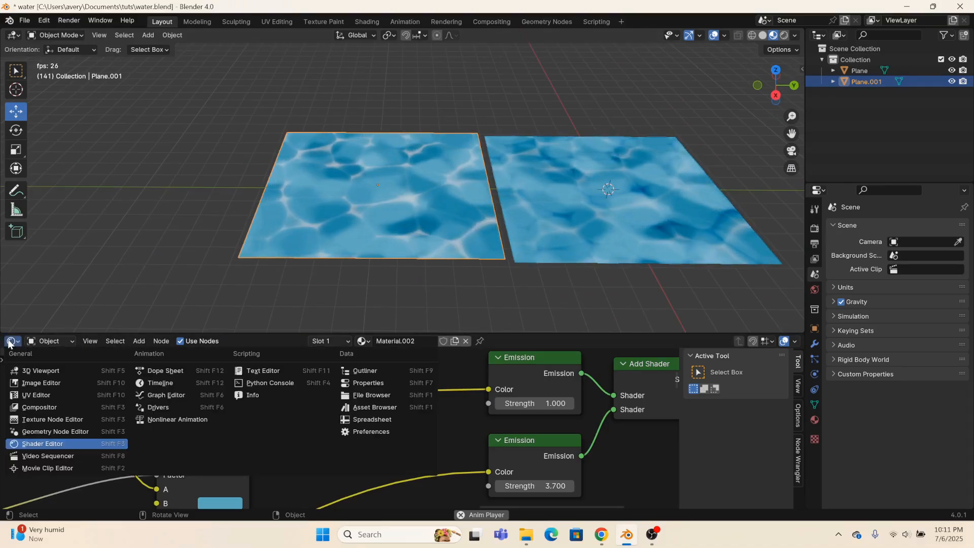
pyautogui.click(21, 406)
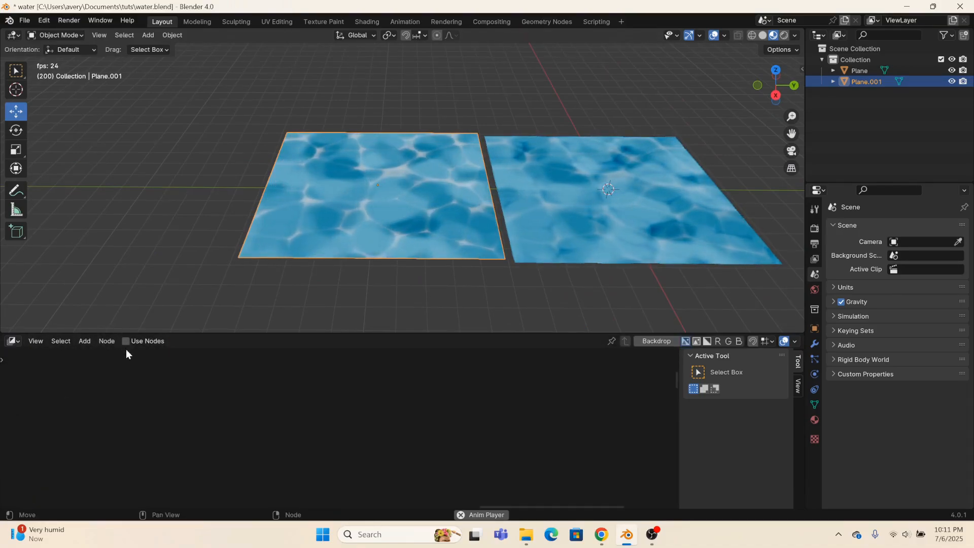
# - Enable Use Nodes for compositing and move the Render Layers node well away from the Composite node
pyautogui.scroll(-6, 335, 413)
pyautogui.moveTo(373, 439); pyautogui.dragTo(381, 377, button='middle')
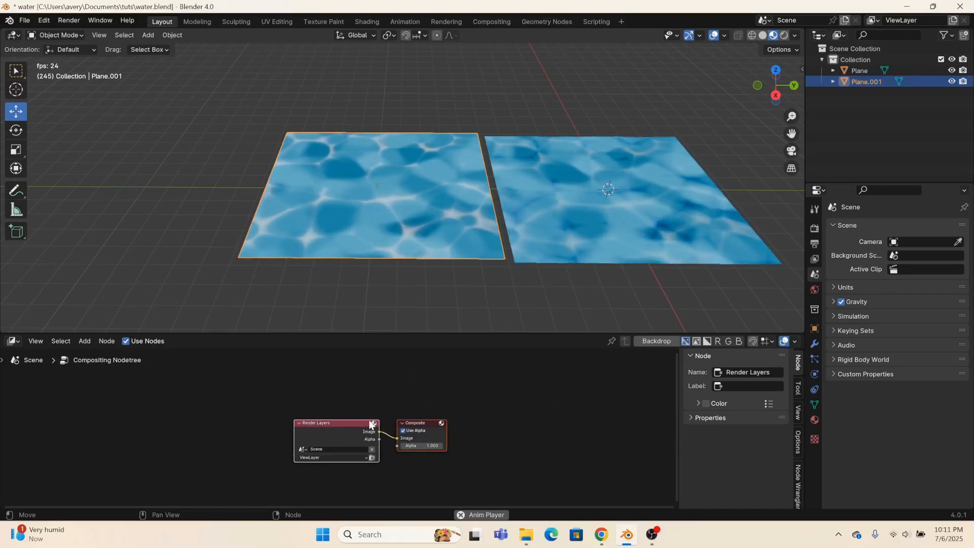
pyautogui.click(346, 426)
pyautogui.moveTo(347, 430); pyautogui.dragTo(152, 437)
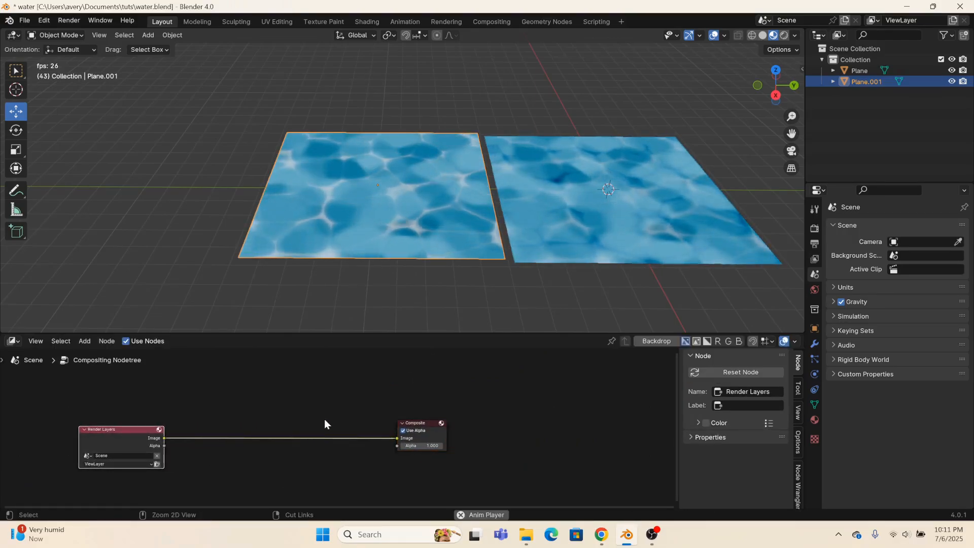
# - Add a reroute point on the link between Render Layers and Composite, and connect its image to a new Viewer node
pyautogui.keyDown('ctrl'); pyautogui.moveTo(334, 401); pyautogui.dragTo(339, 485, button='right'); pyautogui.keyUp('ctrl')
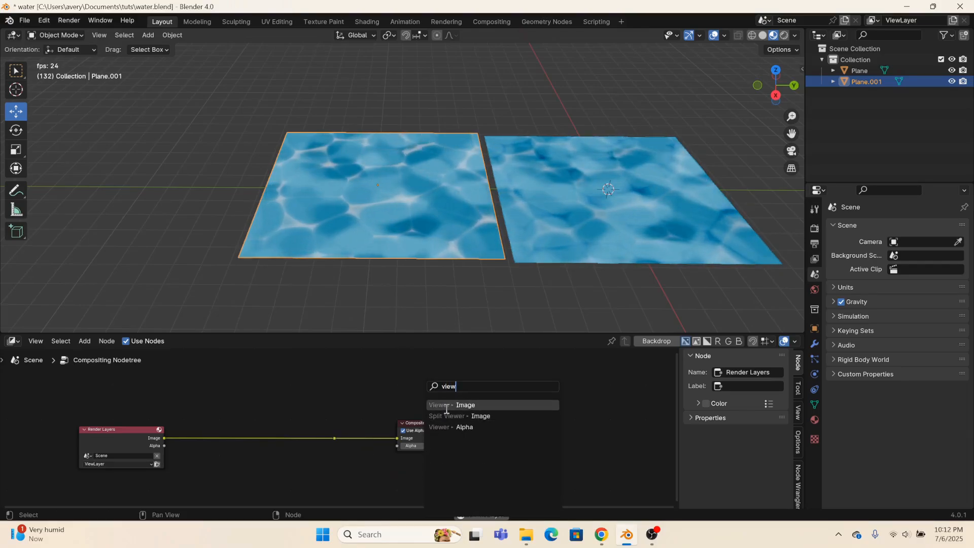
pyautogui.click(446, 406)
pyautogui.click(418, 388)
pyautogui.moveTo(261, 420); pyautogui.dragTo(378, 424, button='middle')
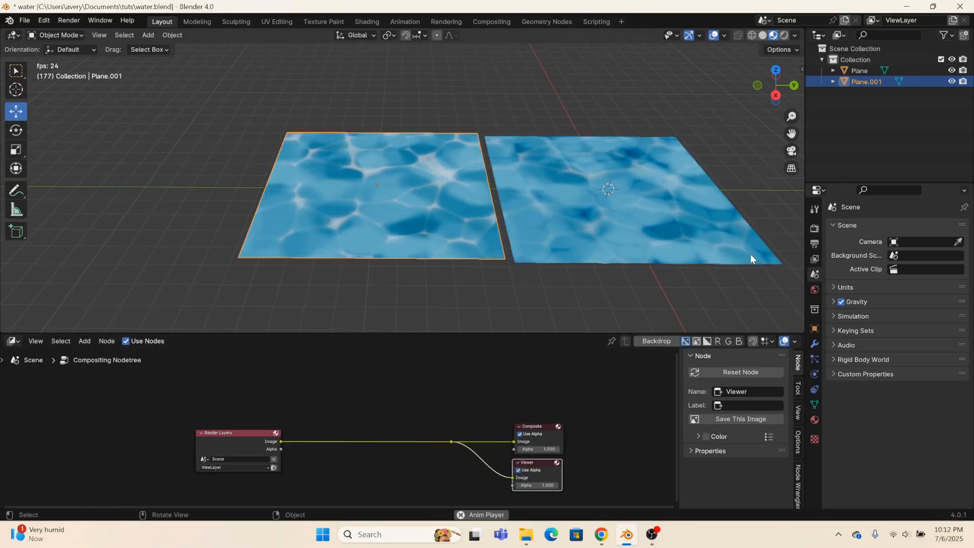
# - Insert a Glare node fed by the Render Layers image and connect its Image output to the reroute point
pyautogui.click(809, 244)
pyautogui.click(815, 229)
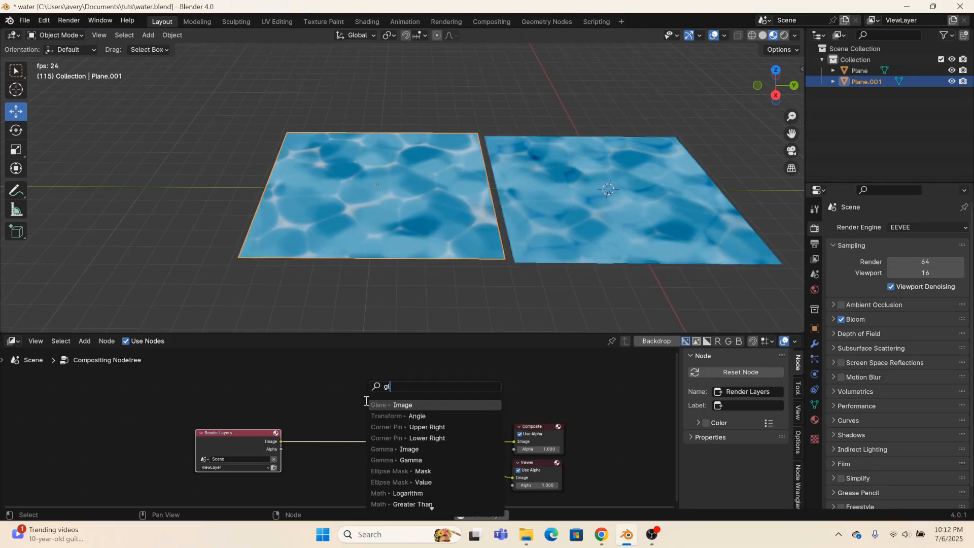
pyautogui.click(384, 405)
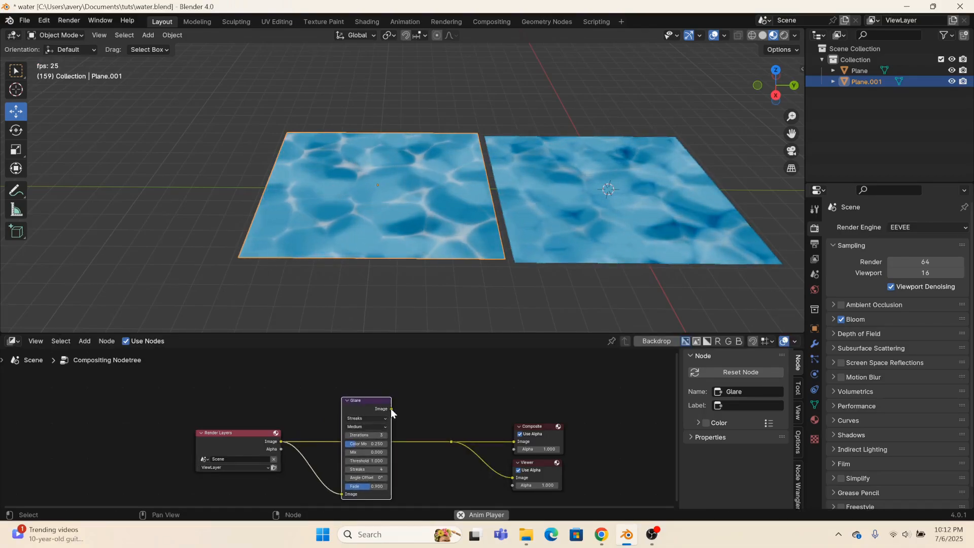
pyautogui.moveTo(392, 409); pyautogui.dragTo(451, 442)
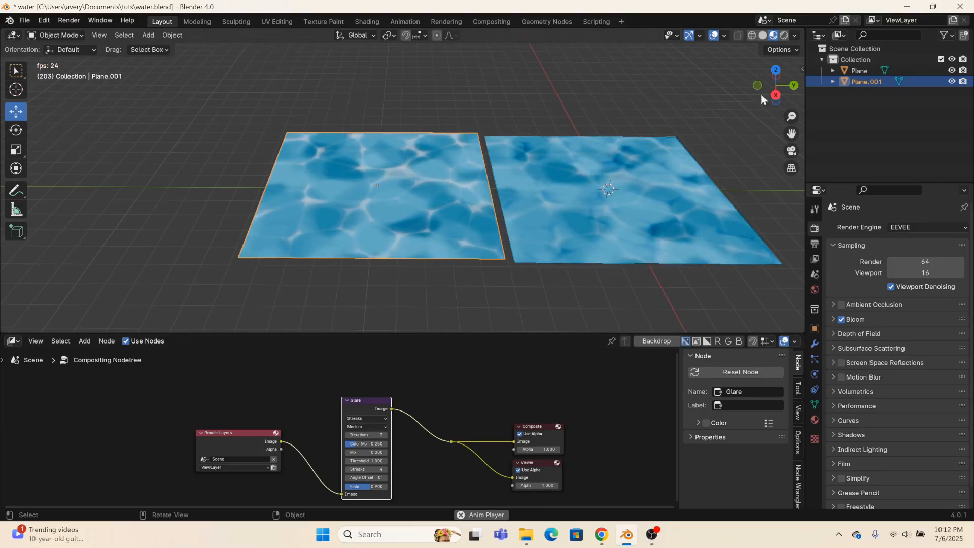
# - Set the viewport shading's Compositor option to Always
pyautogui.click(796, 35)
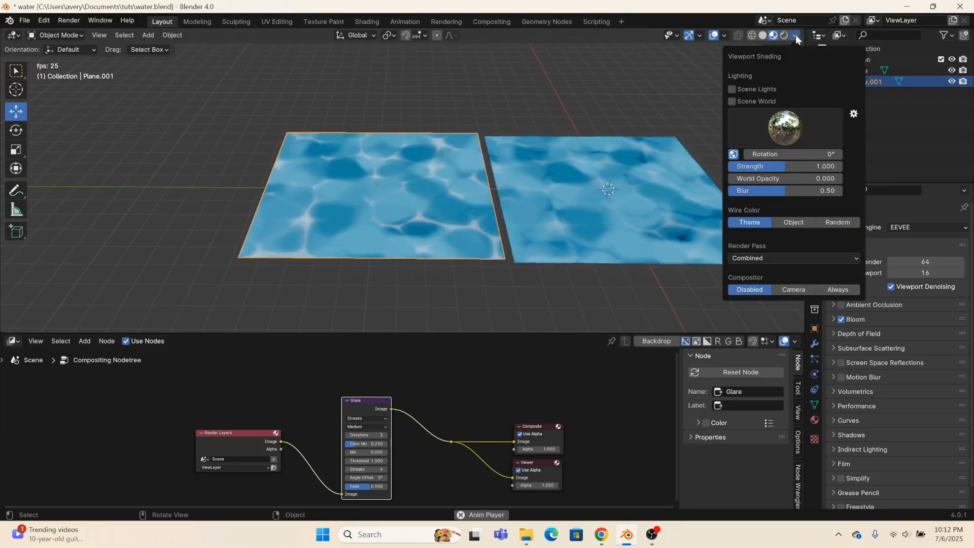
pyautogui.click(845, 290)
pyautogui.scroll(3, 559, 265)
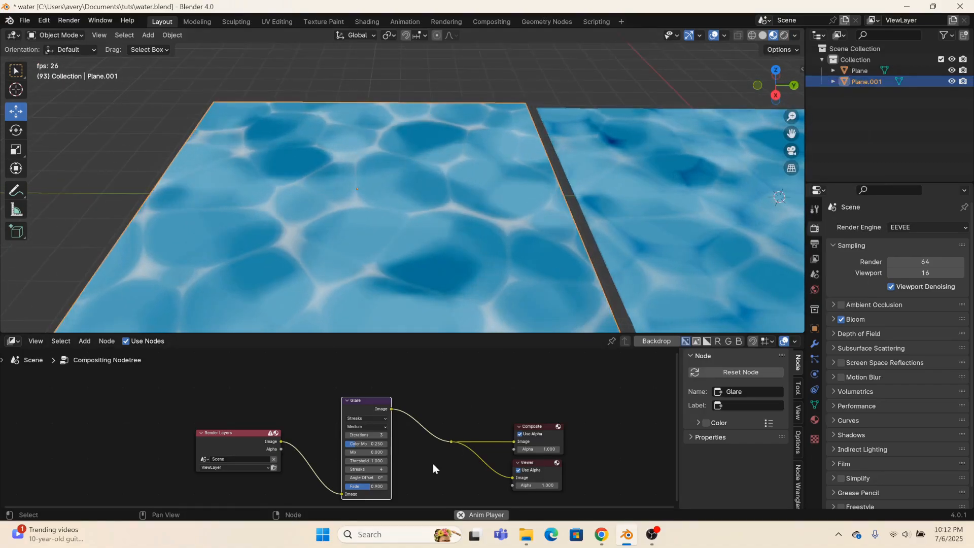
# - Lower the Glare node's Threshold to 0.5
pyautogui.click(346, 461)
pyautogui.click(346, 461)
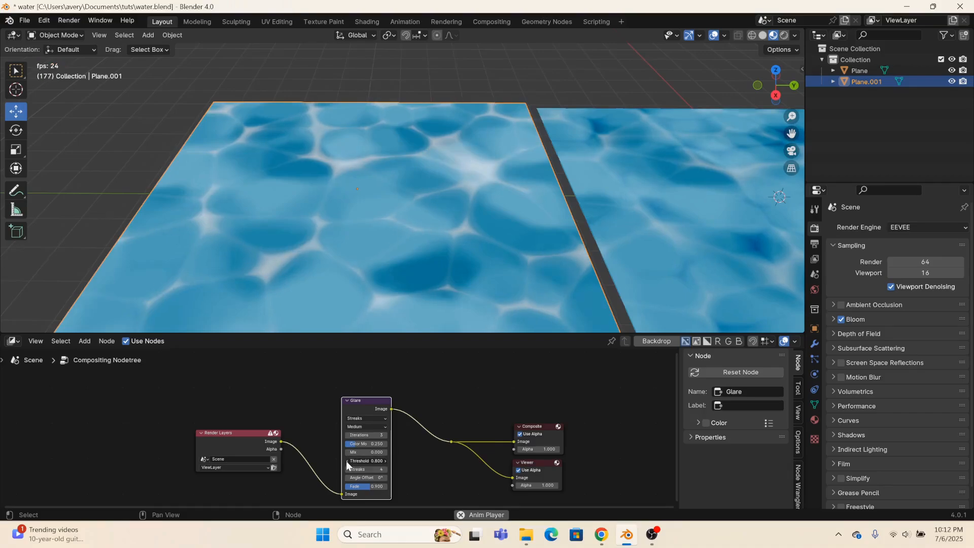
pyautogui.click(347, 461)
pyautogui.click(346, 461)
pyautogui.click(346, 460)
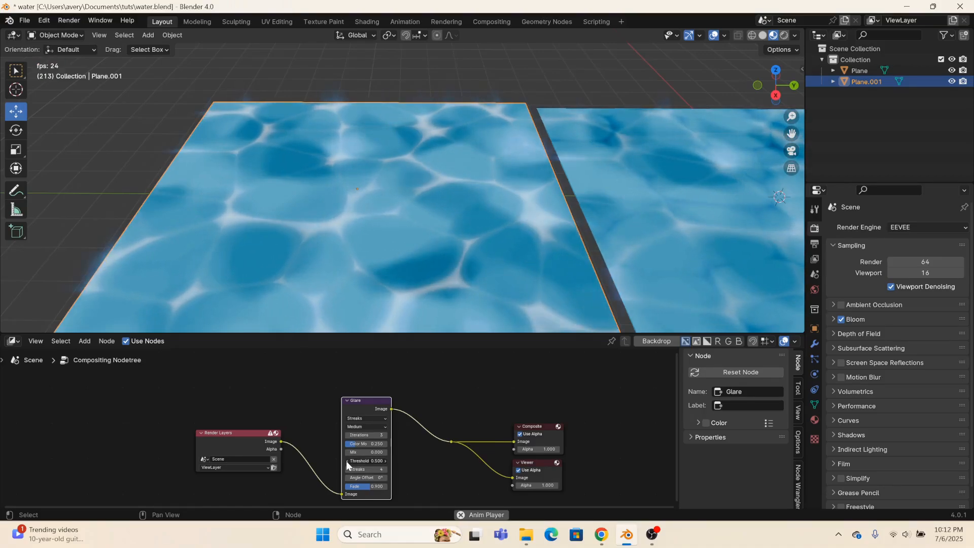
pyautogui.click(346, 461)
pyautogui.moveTo(404, 302); pyautogui.dragTo(461, 228, button='middle')
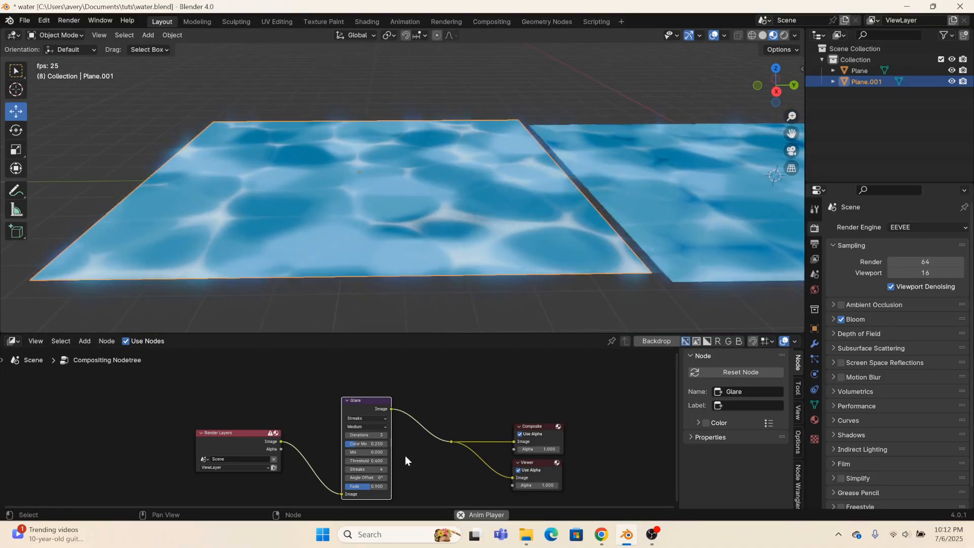
pyautogui.click(384, 461)
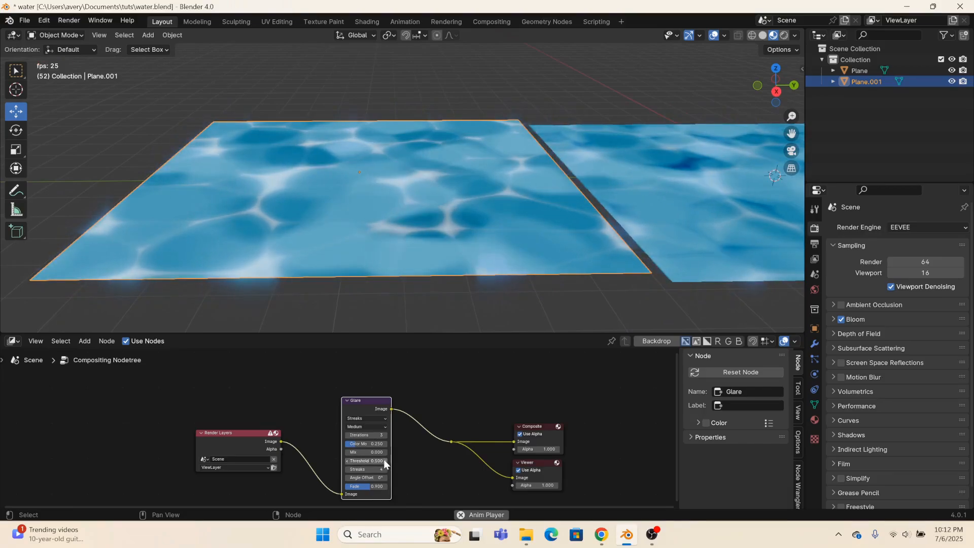
pyautogui.click(384, 461)
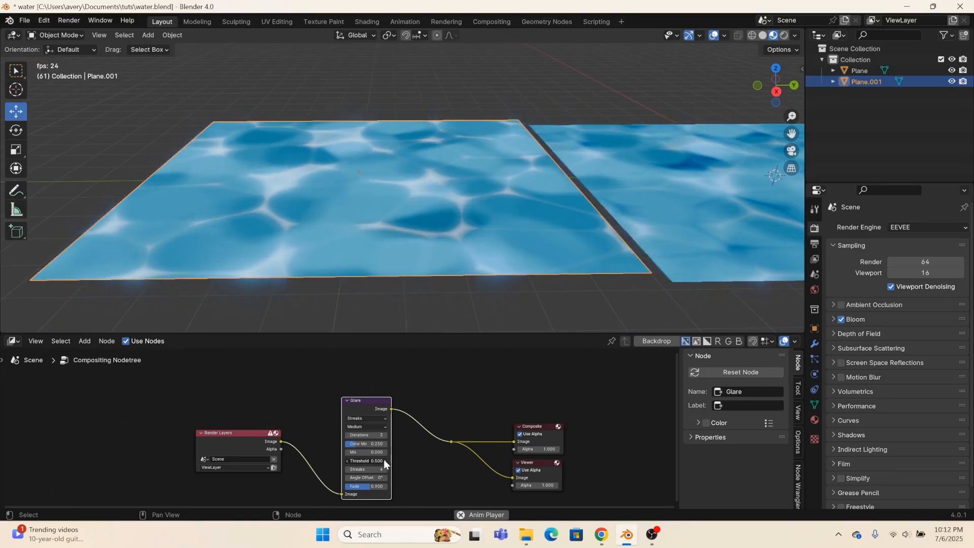
# - Switch the Compositor area to the Shader Editor and raise the lower Emission node's Strength to 23.6
pyautogui.click(13, 341)
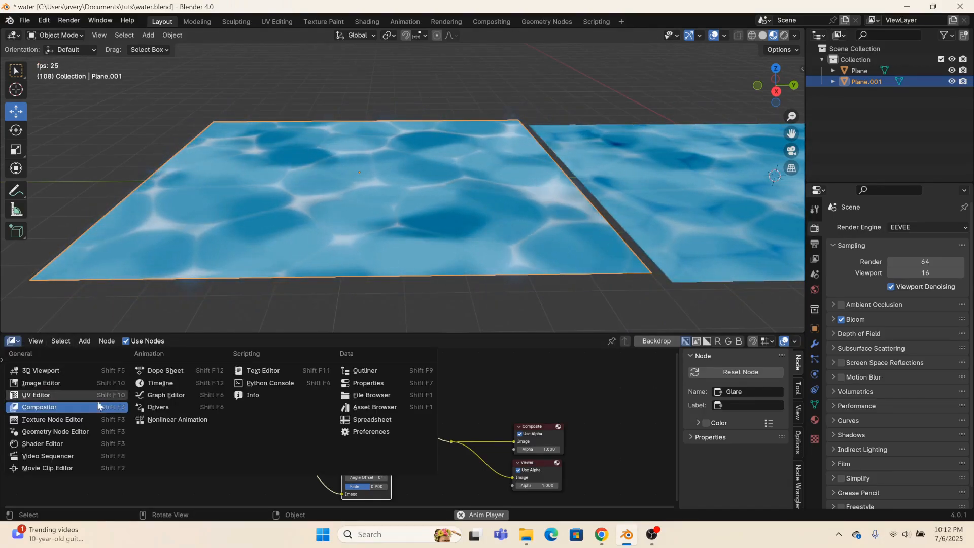
pyautogui.click(51, 444)
pyautogui.moveTo(392, 434); pyautogui.dragTo(173, 500, button='middle')
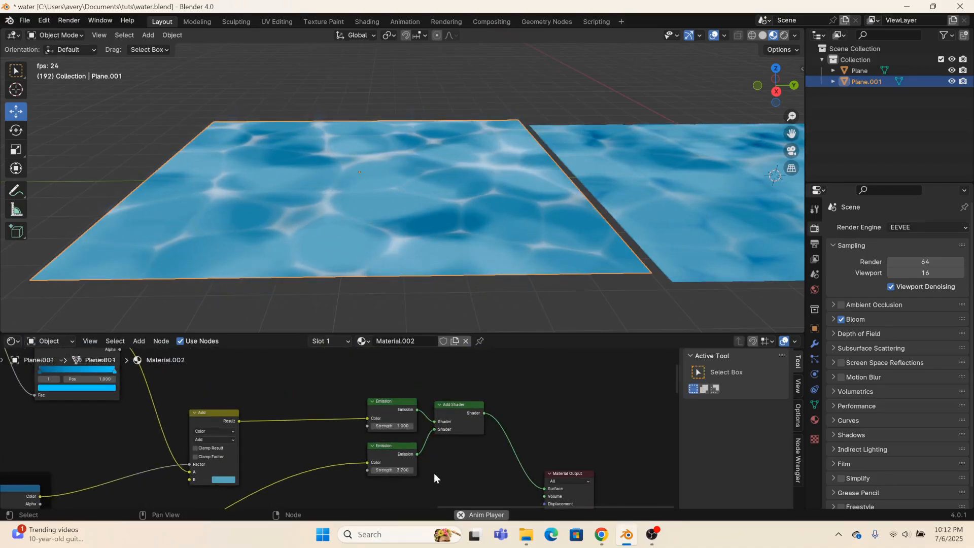
pyautogui.scroll(3, 433, 473)
pyautogui.moveTo(434, 490); pyautogui.dragTo(528, 491)
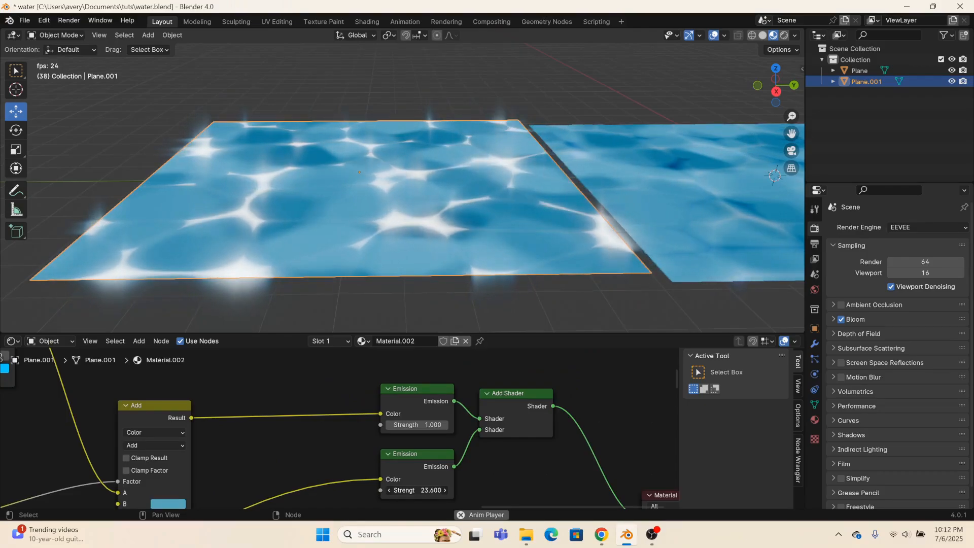
# - Move the white stop of the Color Ramp after the Subtract node to about 0.19, closer to the black stop
pyautogui.moveTo(307, 221); pyautogui.dragTo(332, 238, button='middle')
pyautogui.scroll(-2, 330, 238)
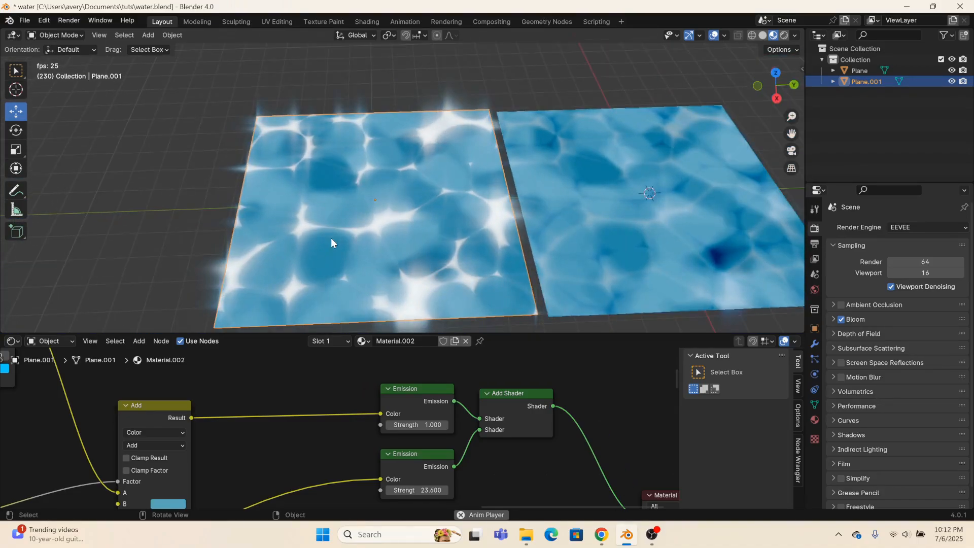
pyautogui.scroll(-1, 330, 239)
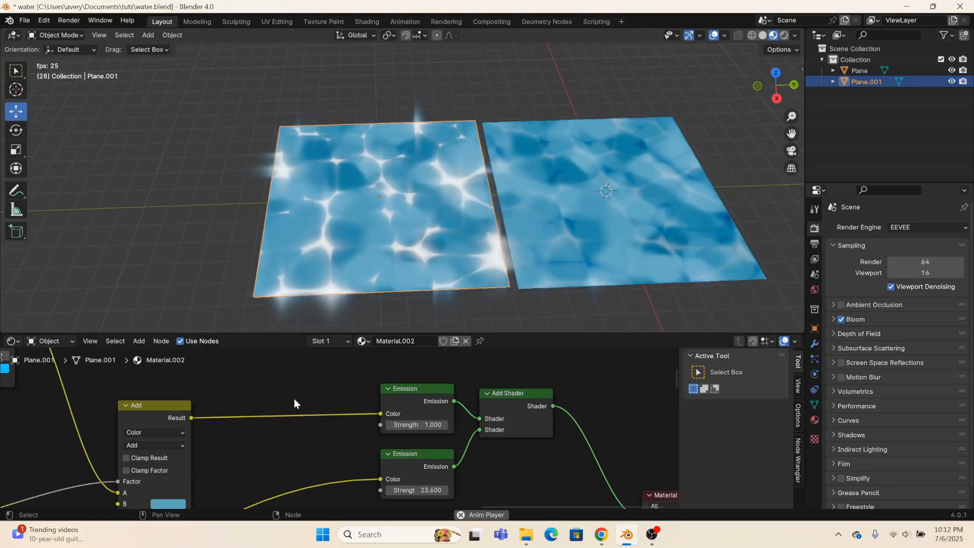
pyautogui.moveTo(274, 411); pyautogui.dragTo(446, 459, button='middle')
pyautogui.moveTo(165, 449); pyautogui.dragTo(466, 476, button='middle')
pyautogui.scroll(2, 350, 471)
pyautogui.scroll(4, 340, 470)
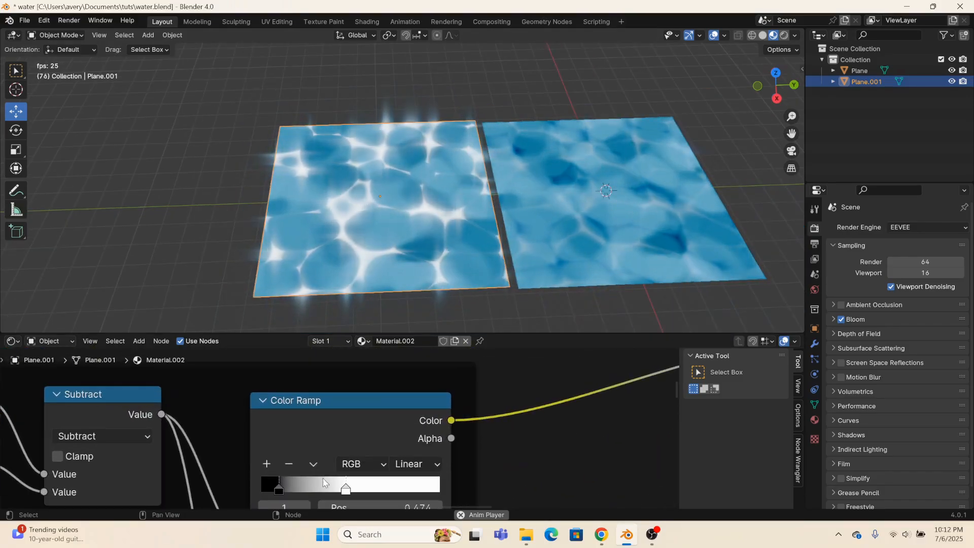
pyautogui.moveTo(343, 483); pyautogui.dragTo(296, 479)
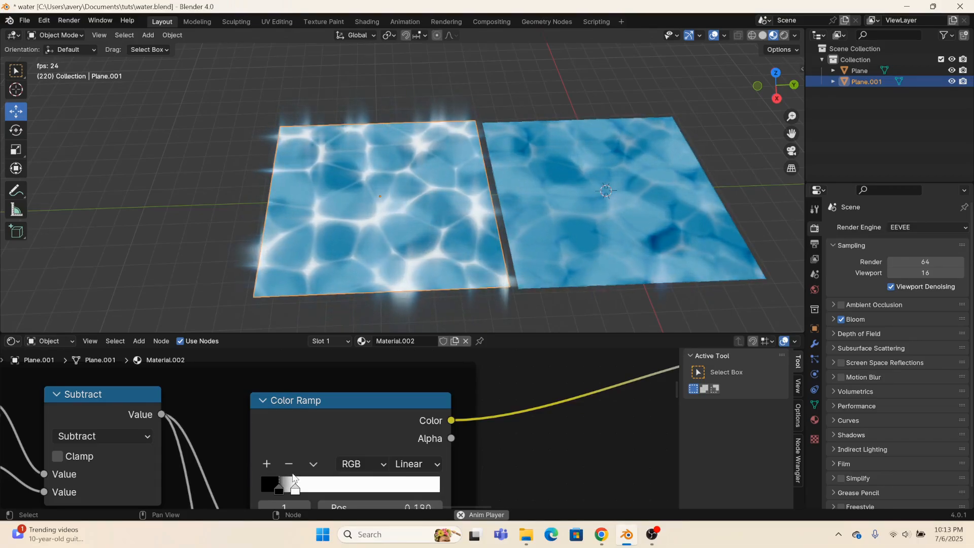
pyautogui.moveTo(401, 293); pyautogui.dragTo(693, 231, button='middle')
pyautogui.scroll(4, 436, 215)
pyautogui.scroll(-5, 436, 218)
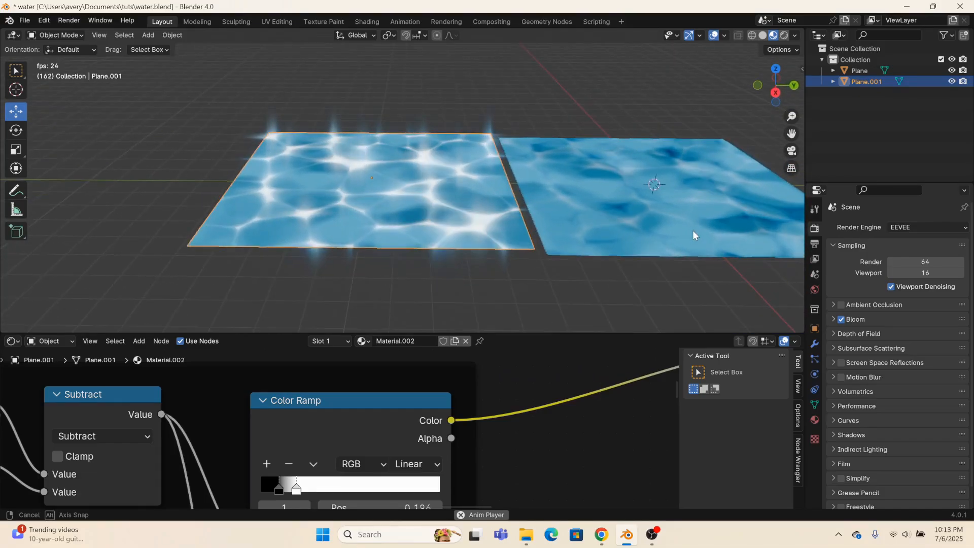